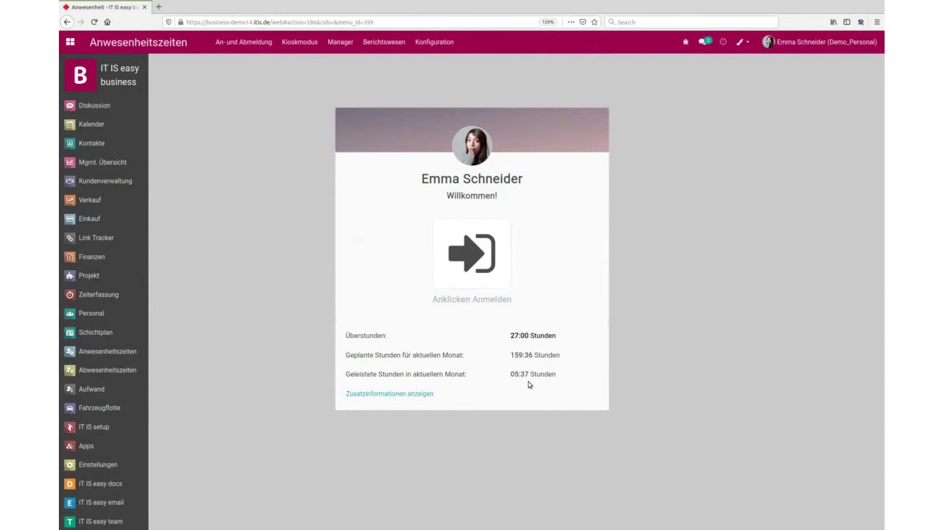
Show the additional working-time information on the attendance card, including minimum and maximum hours, and hide it again.
click(393, 393)
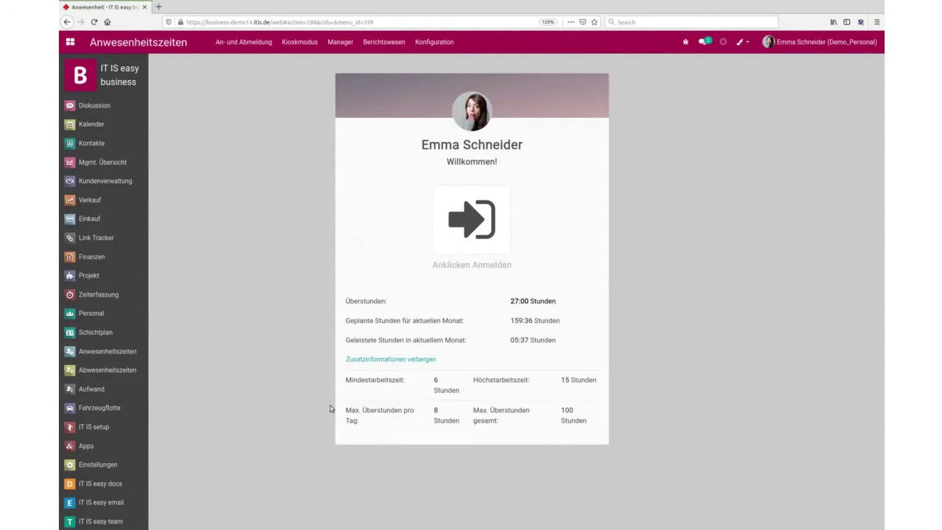
click(358, 361)
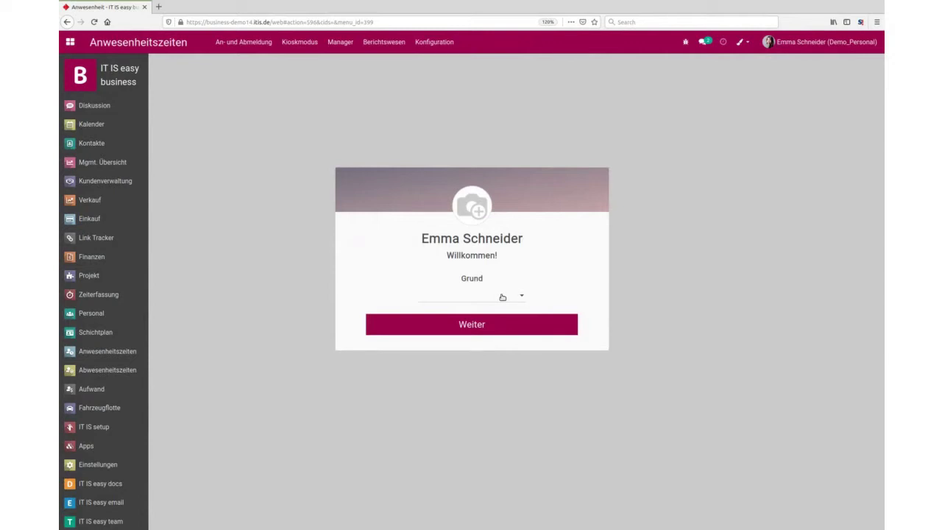
Choose "Kundenbesuch am Morgen" as the attendance reason and continue to complete the check-in.
click(502, 296)
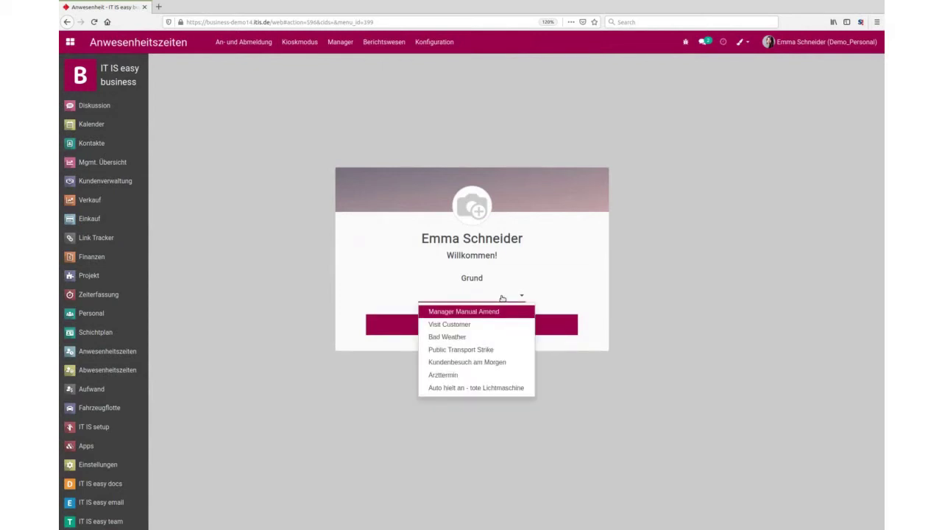
click(499, 363)
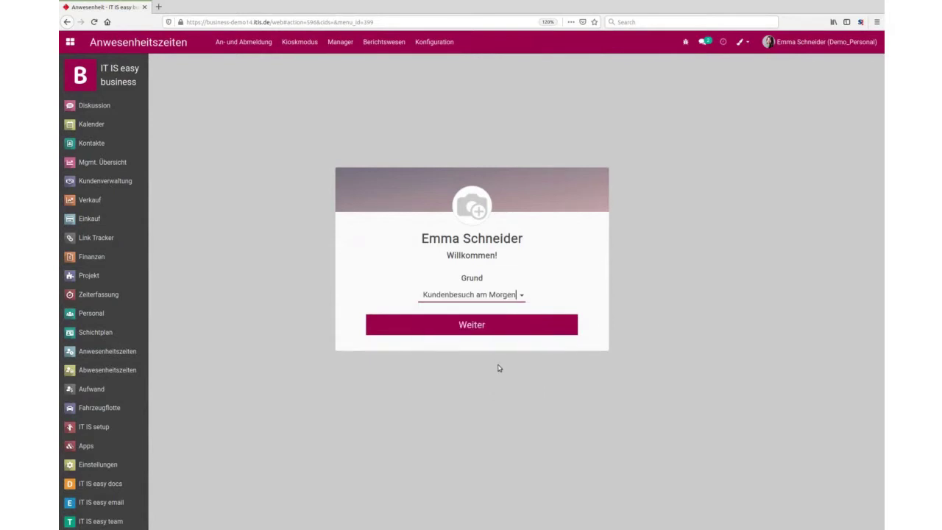
click(474, 328)
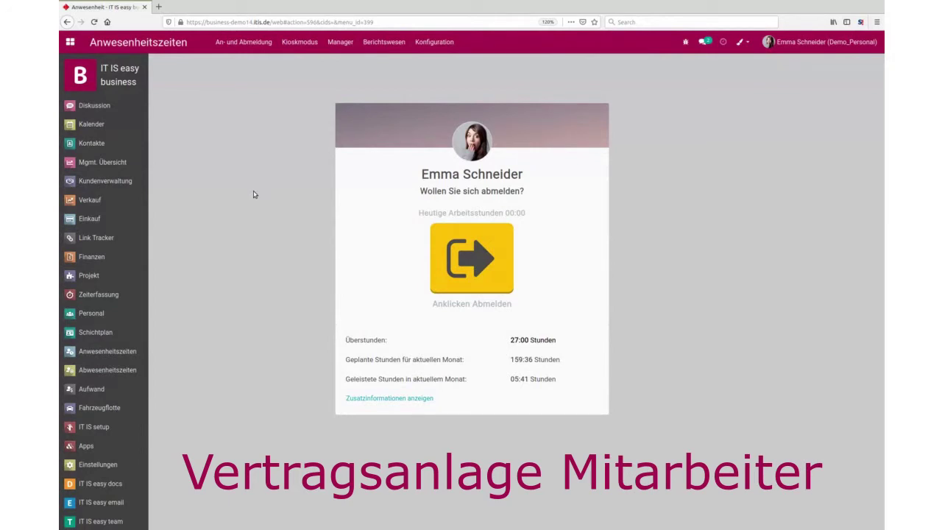
Open the record of the second employee in the Personal directory, a Consultant, and move the message history away from the form's side.
click(125, 315)
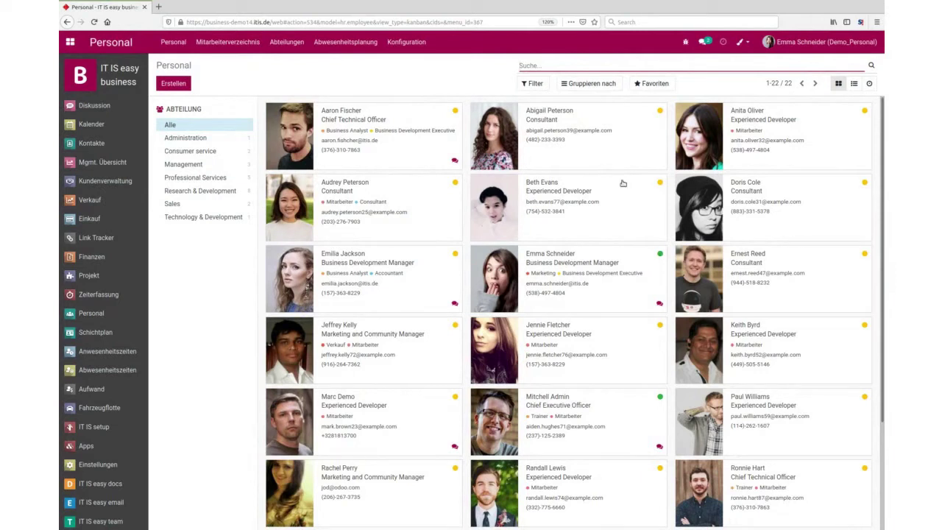
click(625, 129)
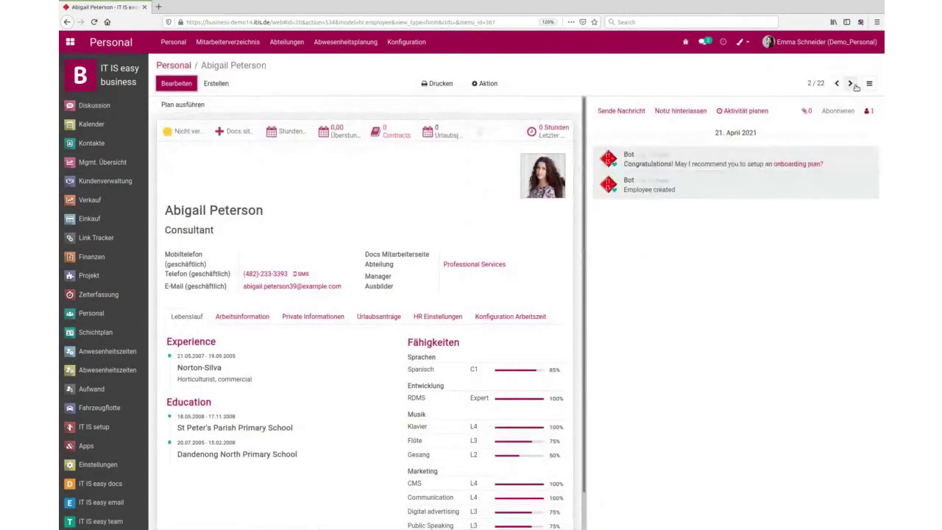
click(871, 83)
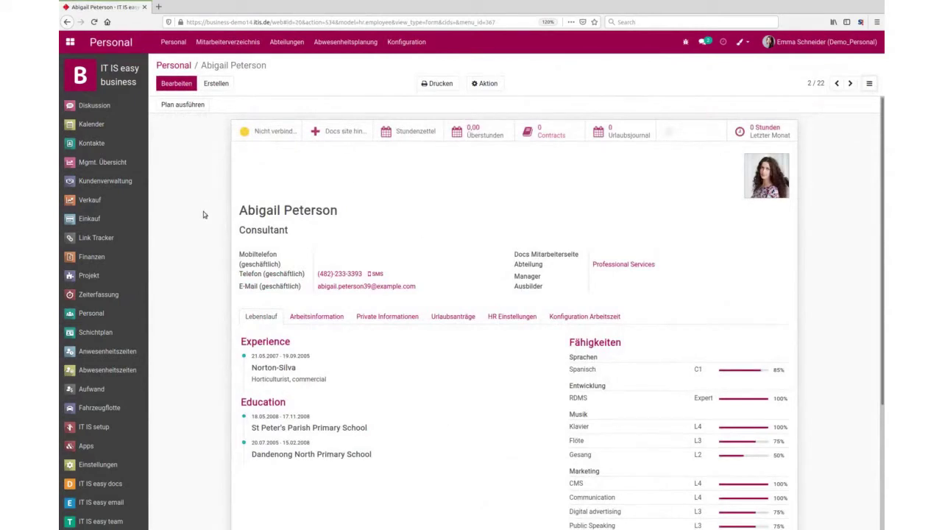
Examine the employee's Lebenslauf, Arbeitsinformation and Private Informationen, and return to the Lebenslauf section.
scroll(203, 211, down, 1)
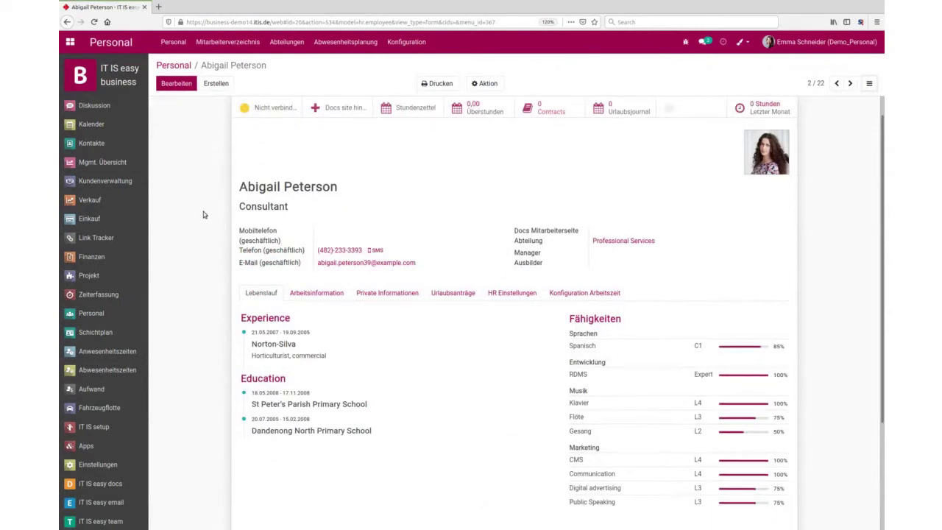
scroll(203, 211, up, 1)
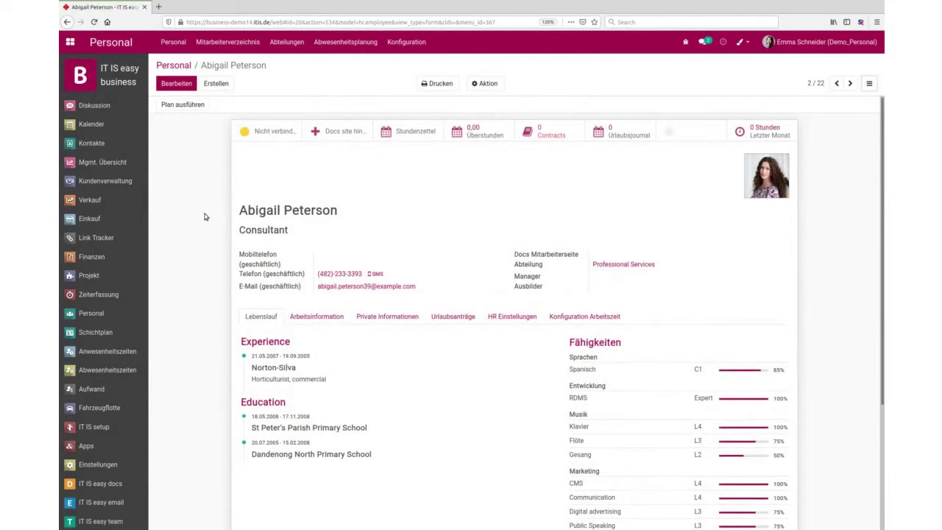
scroll(204, 216, down, 1)
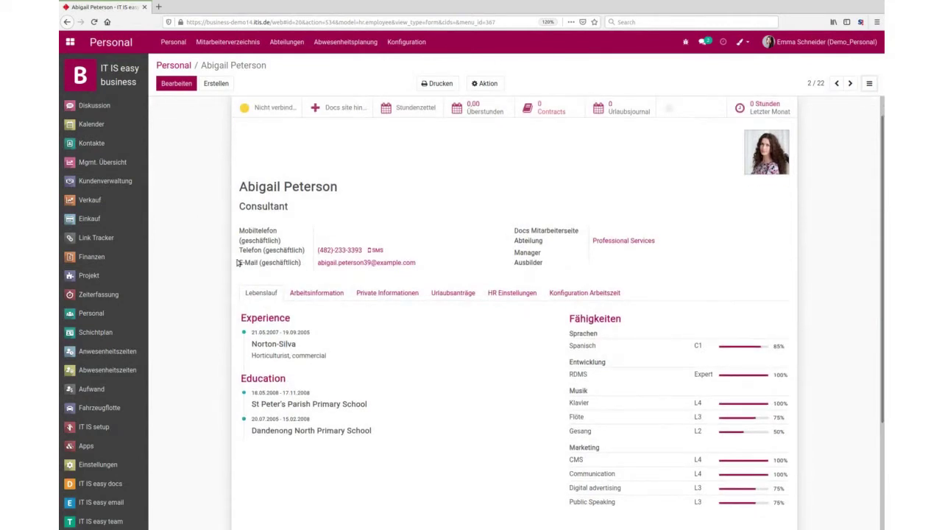
scroll(238, 264, down, 1)
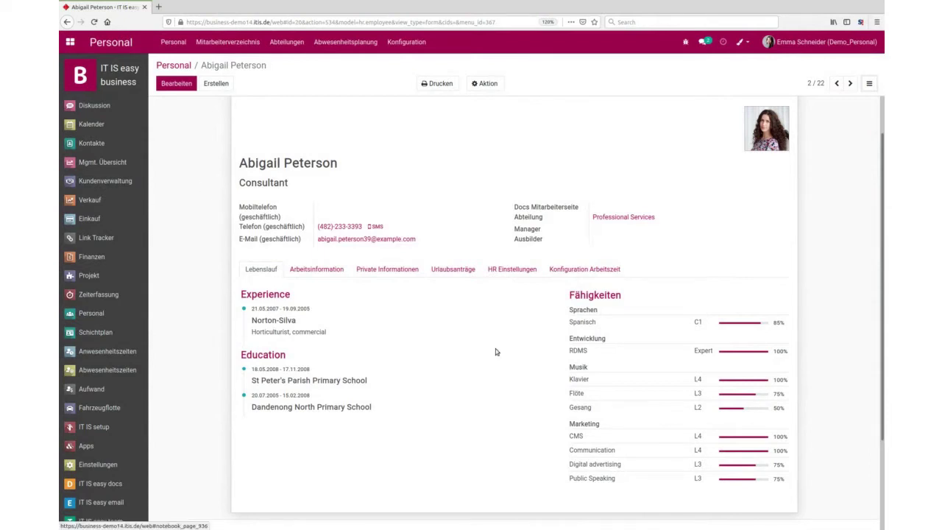
click(332, 271)
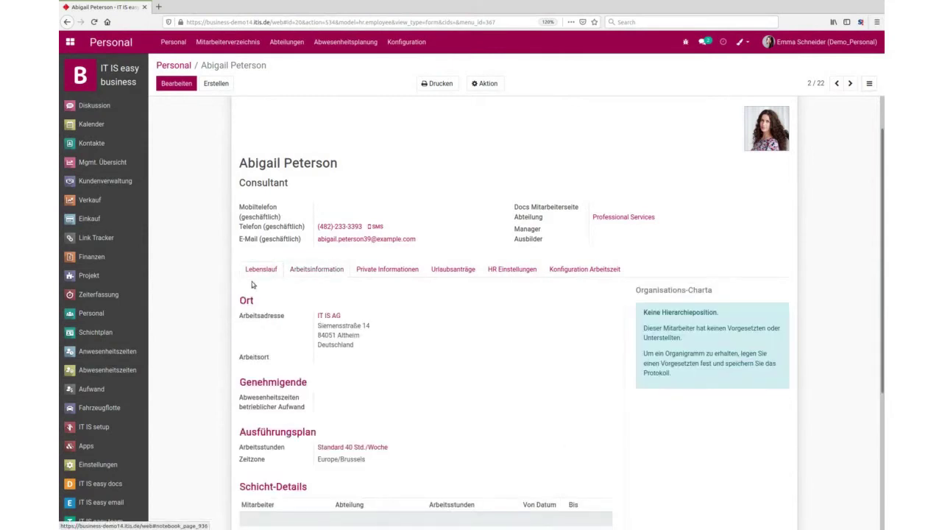
scroll(248, 284, down, 2)
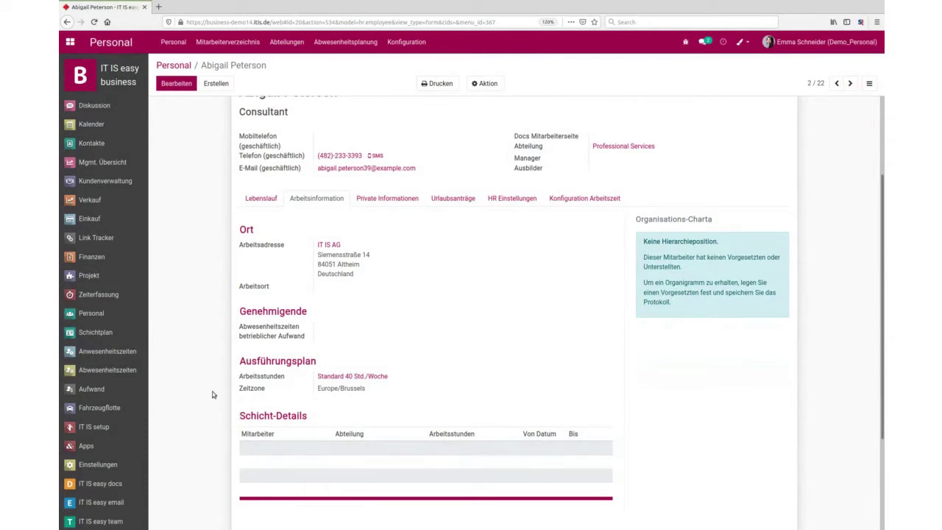
click(388, 198)
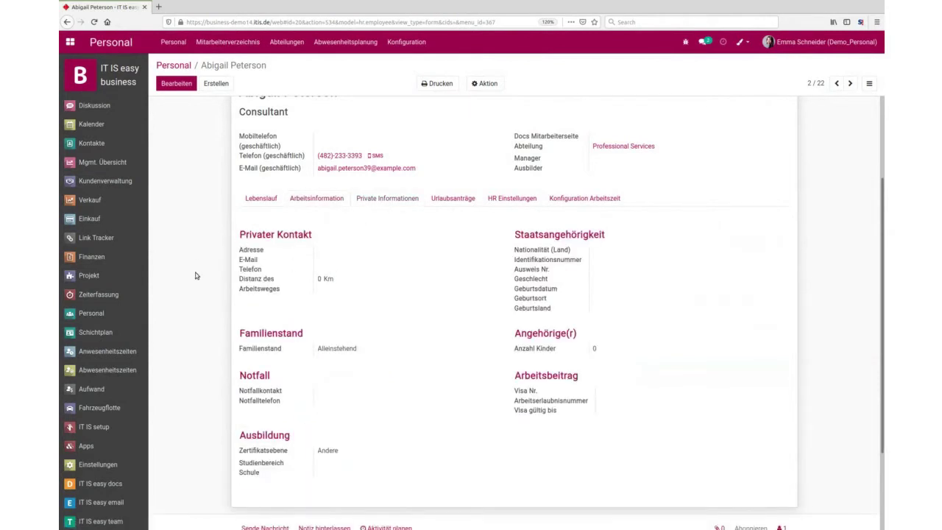
scroll(196, 275, up, 1)
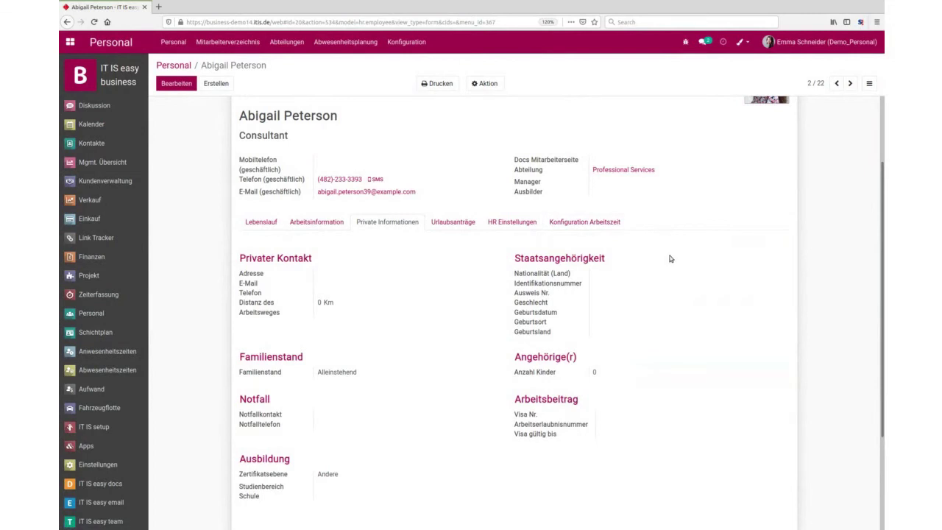
scroll(447, 297, up, 1)
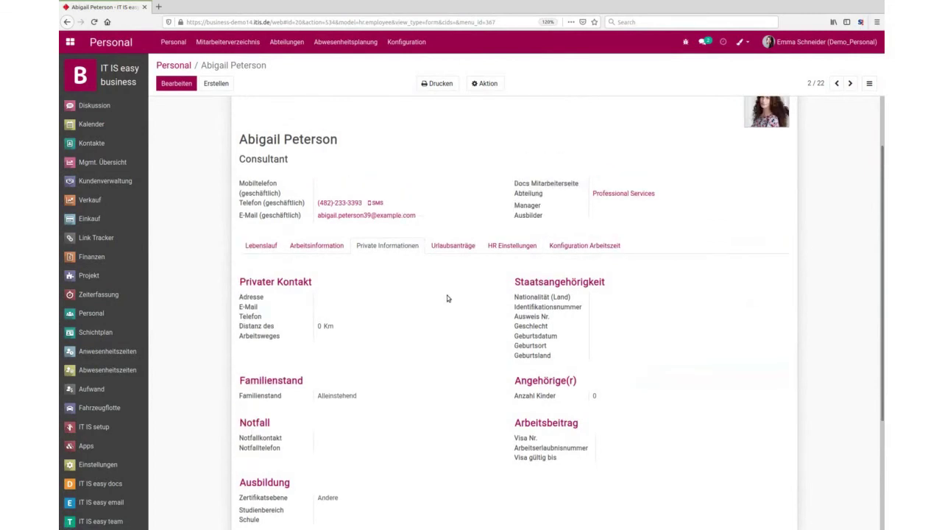
scroll(447, 297, up, 2)
click(259, 319)
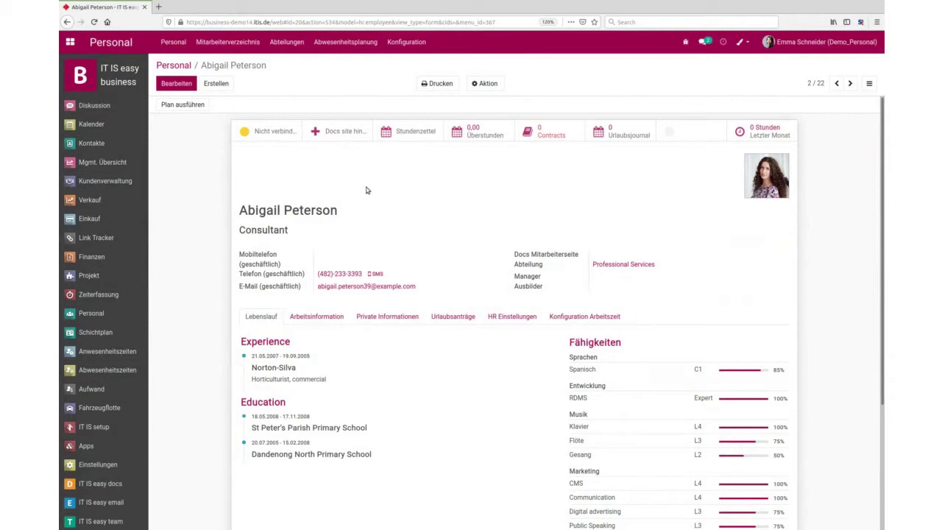
Create a new contract from the employee's record with the Vertragsreferenz "Standard 40 Std".
click(554, 136)
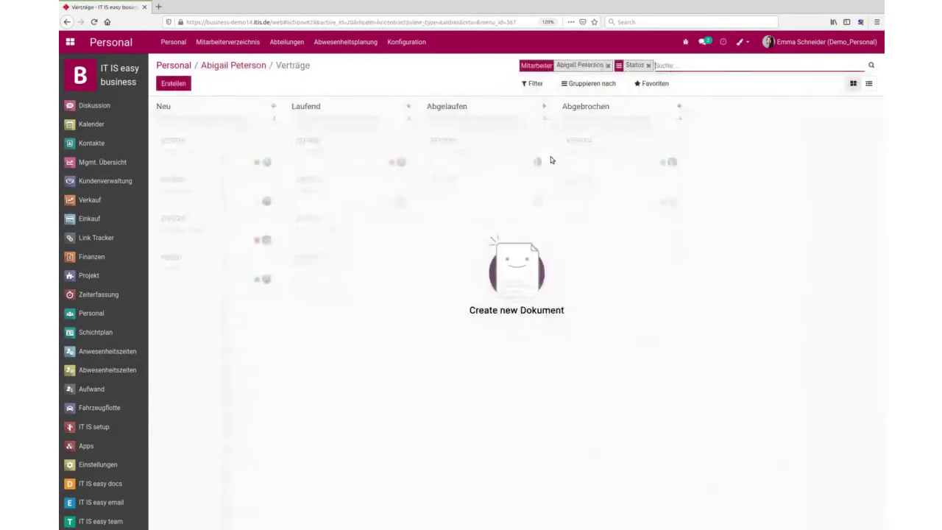
click(175, 83)
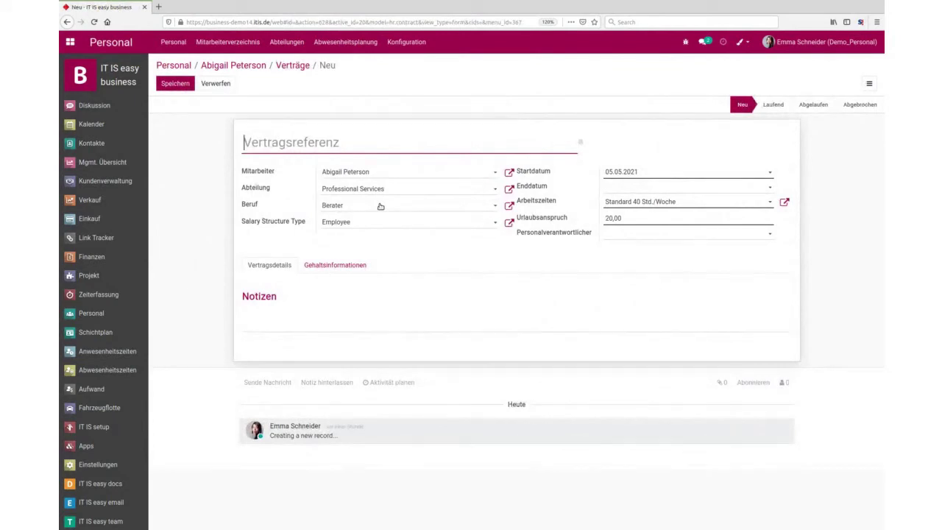
text(Sta)
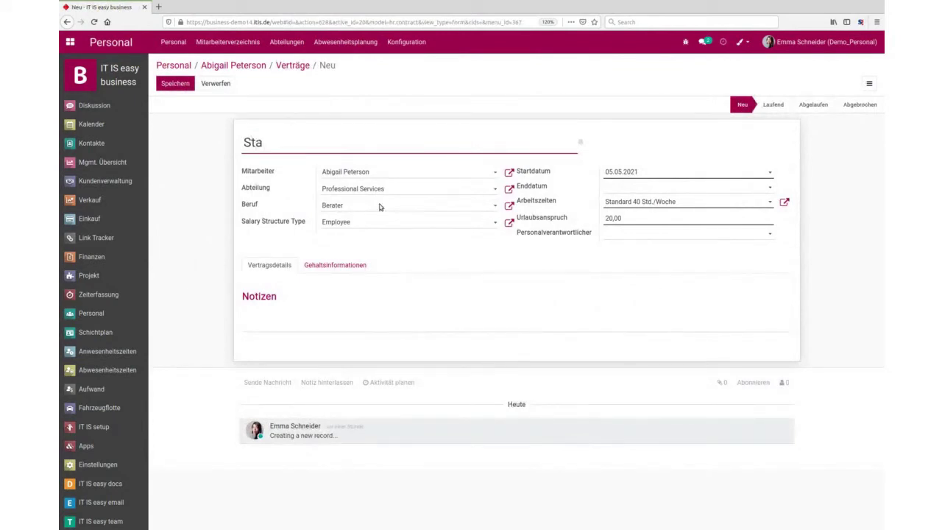
text(ndard 40 Std)
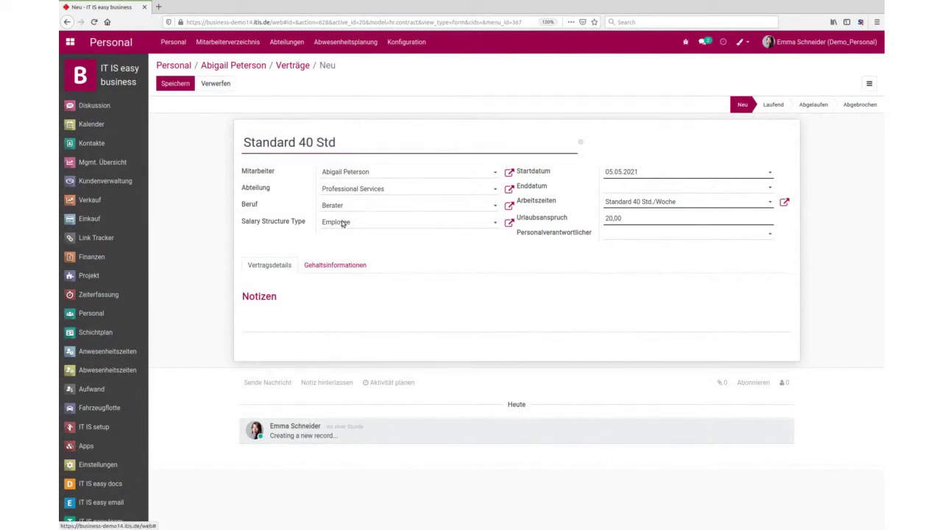
Set the contract's Startdatum to 01.05.2021 and select the HR manager as Personalverantwortlicher.
click(638, 172)
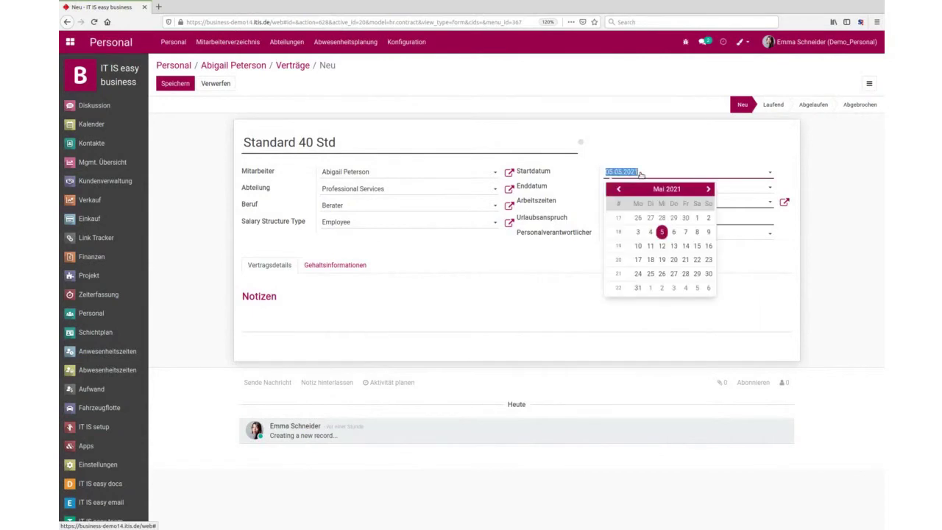
click(697, 218)
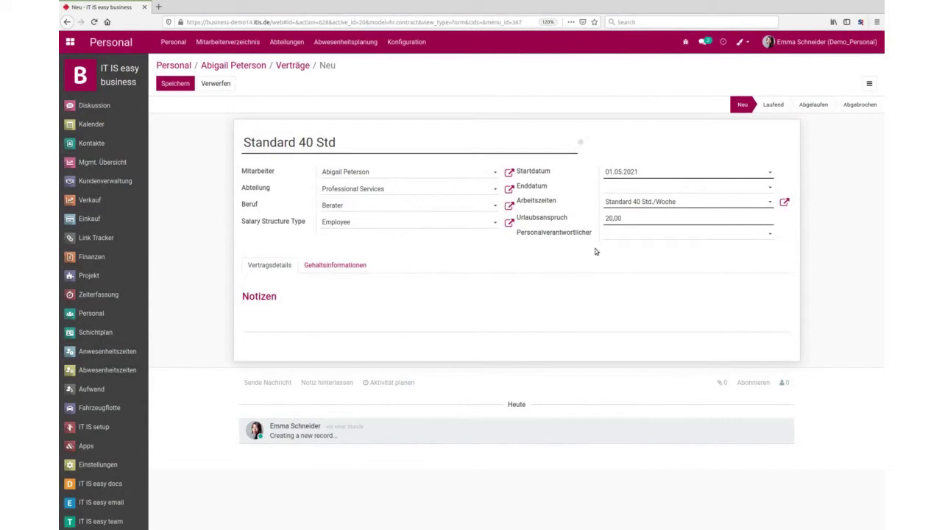
click(630, 234)
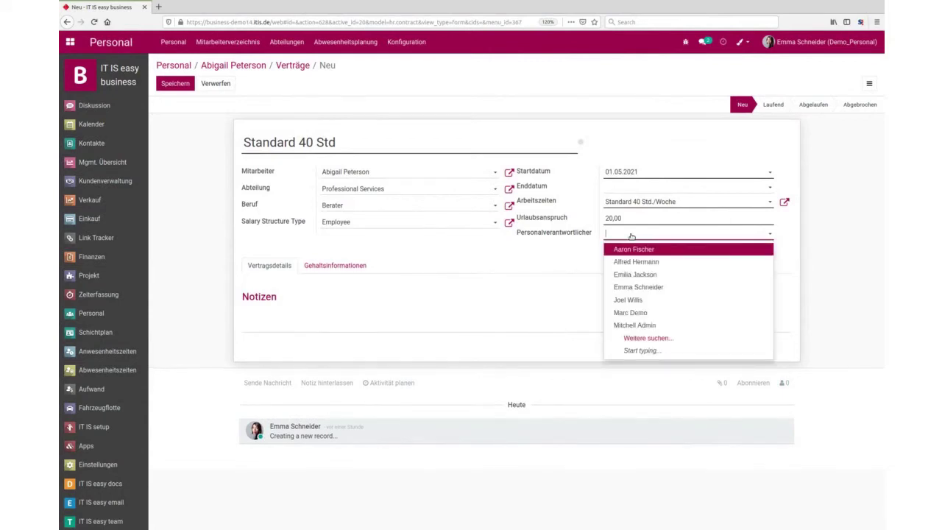
text(emma)
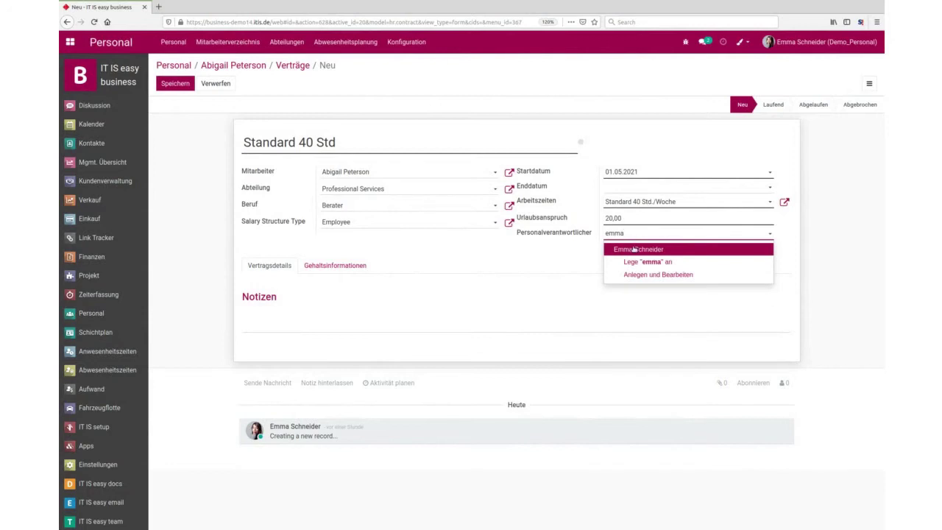
click(634, 249)
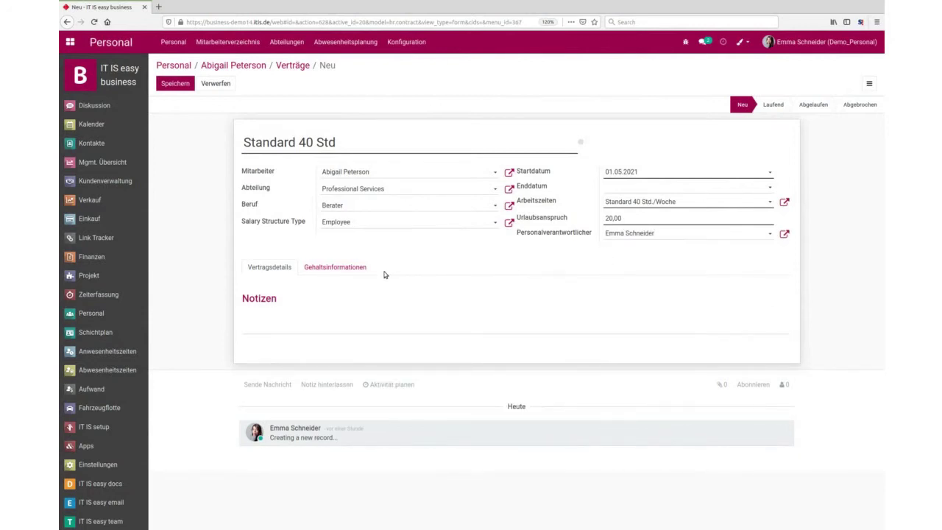
Set the contract's monthly Vergütung to 4500,00 and save the contract.
click(335, 269)
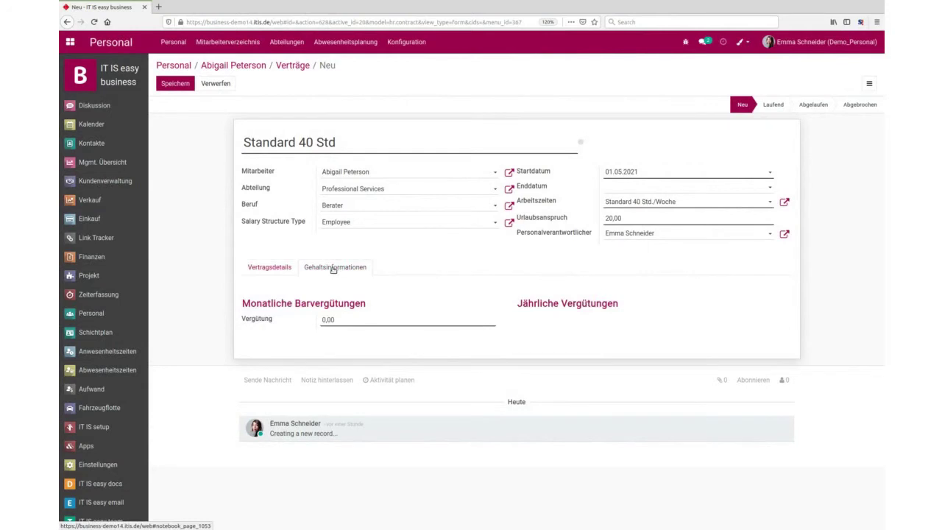
click(323, 319)
text(450)
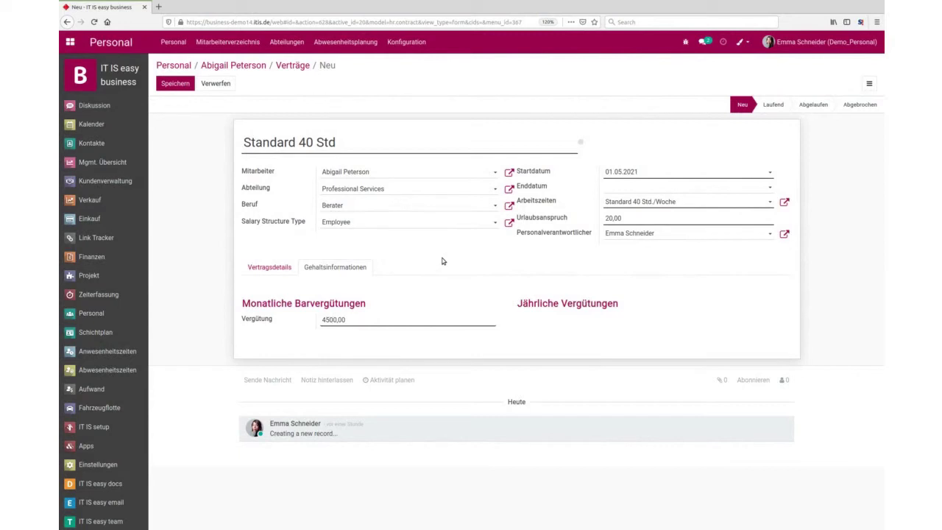
click(175, 84)
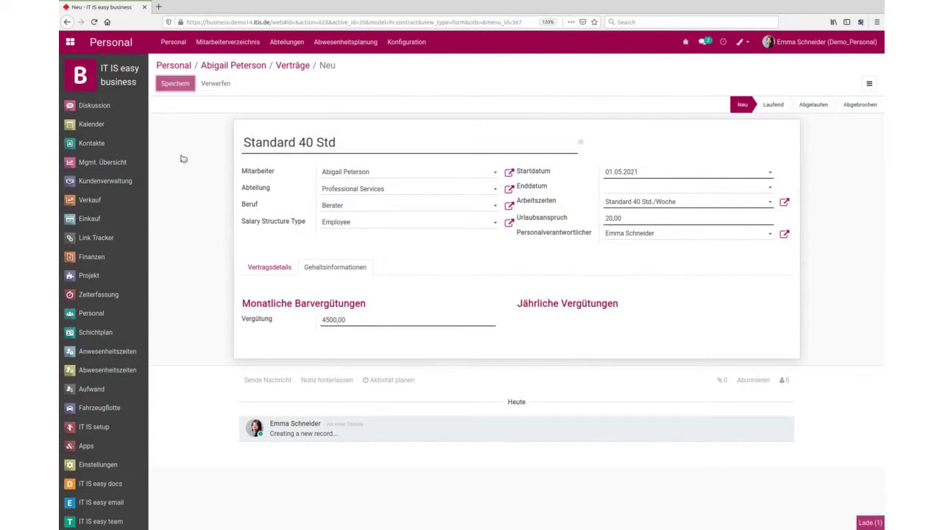
Return to the saved contract's Vertragsdetails and change its status to Laufend.
click(261, 258)
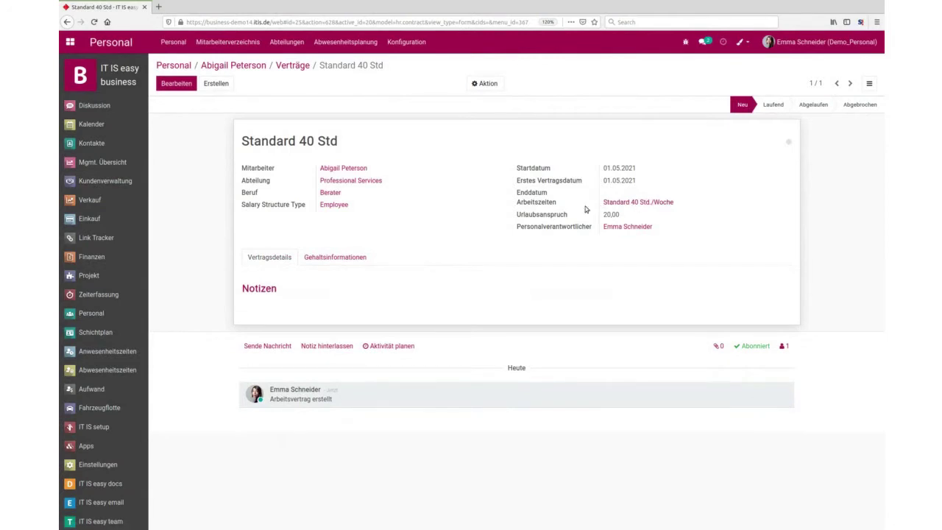
click(774, 105)
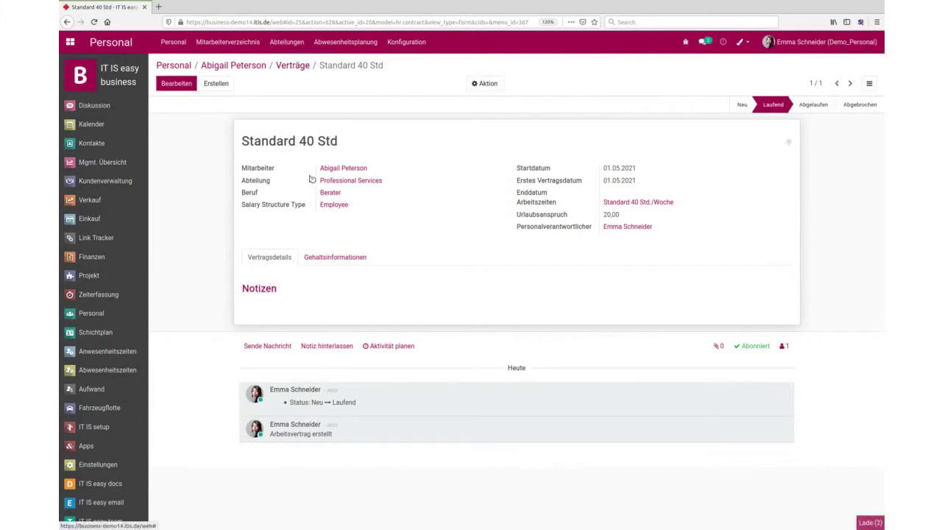
Go back through the contract overview to the employee record and open the employee's Urlaubsjournal.
click(290, 66)
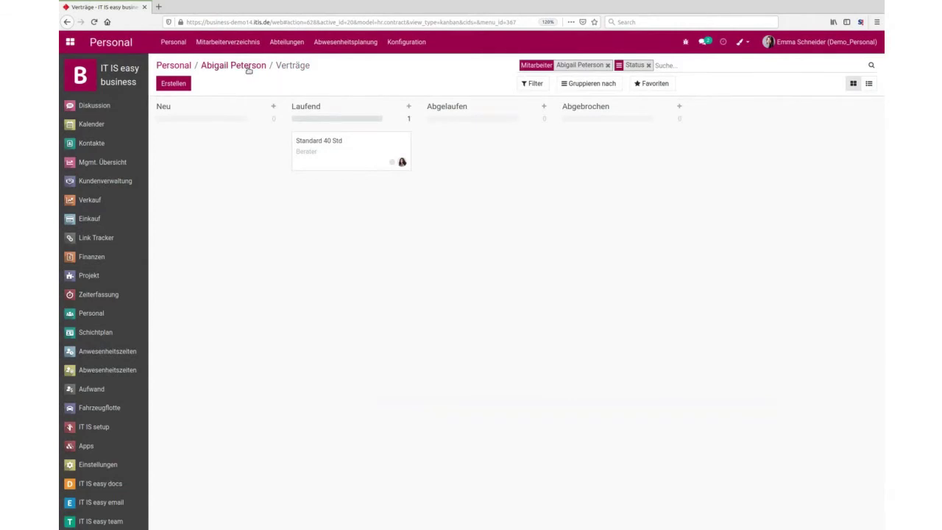
click(246, 66)
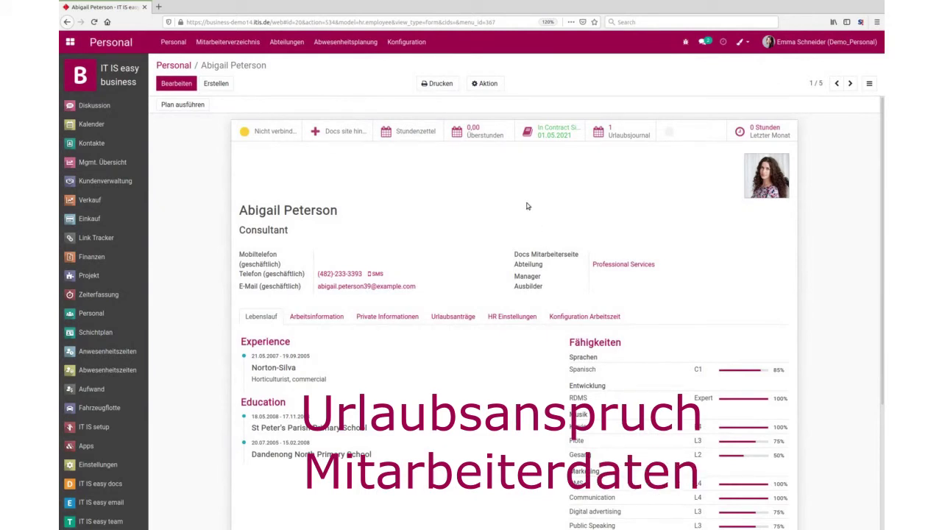
click(623, 133)
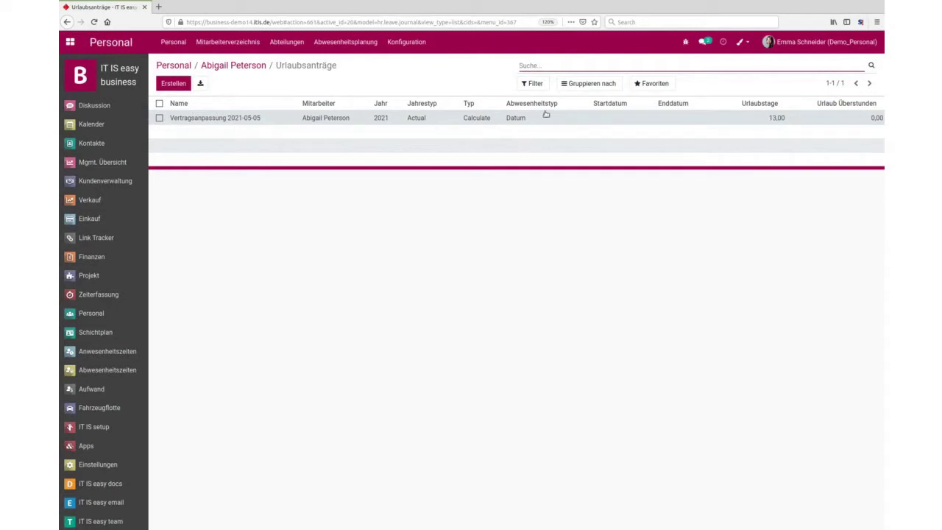
Return to the employee record, review the current leave entitlement under Urlaubsanträge, and compare it with the Urlaubsjournal.
click(250, 68)
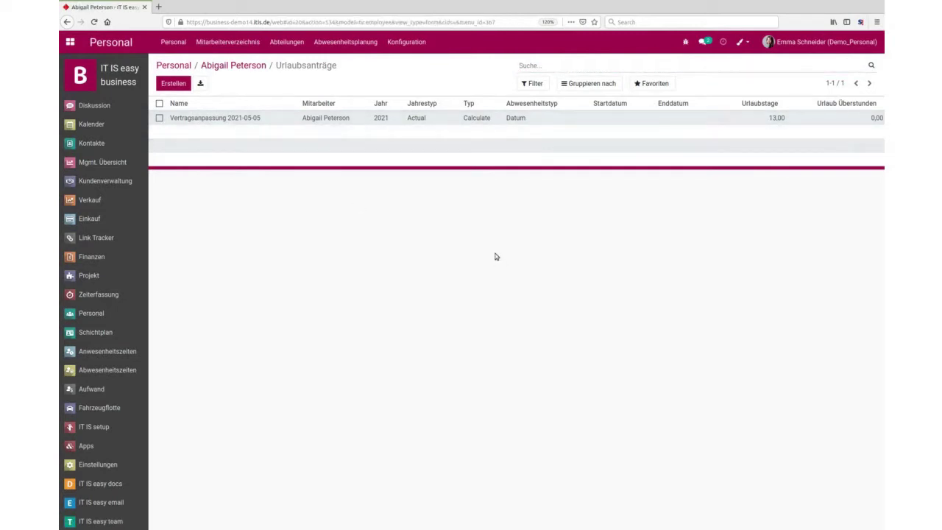
click(515, 317)
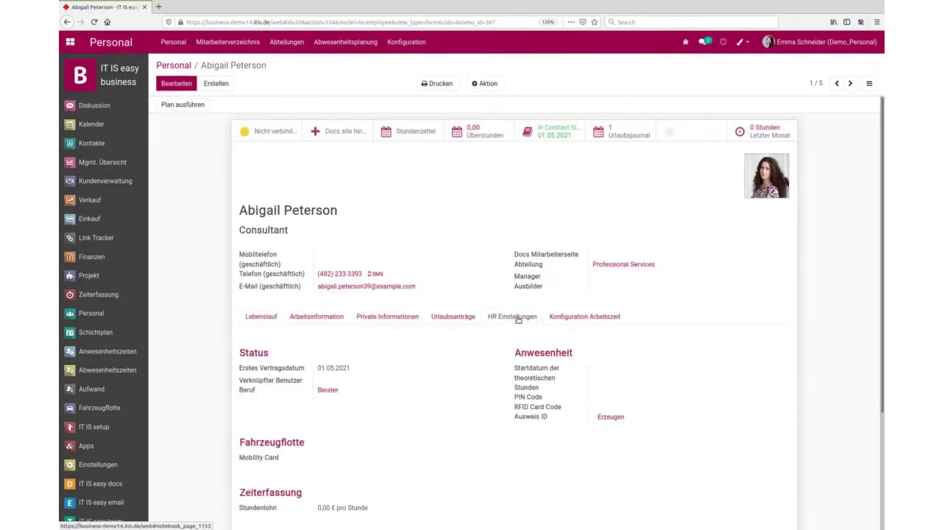
click(452, 316)
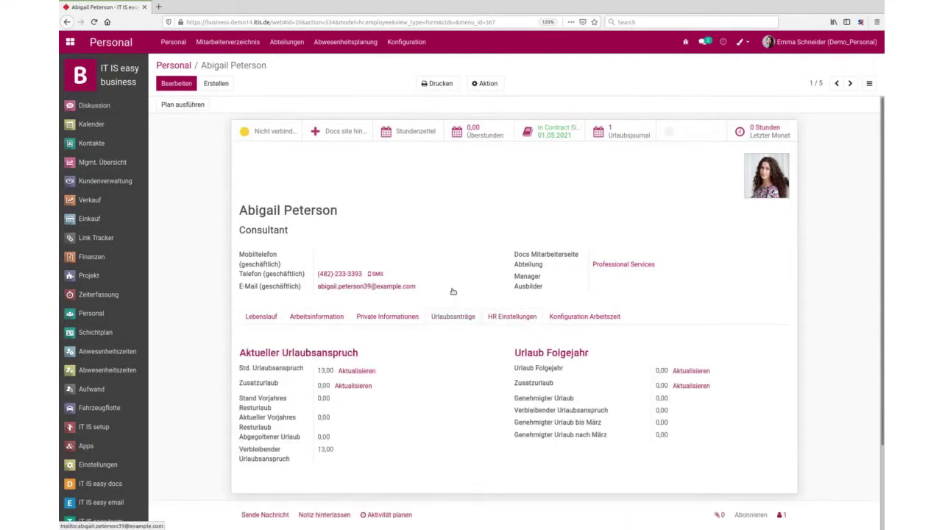
scroll(451, 309, down, 1)
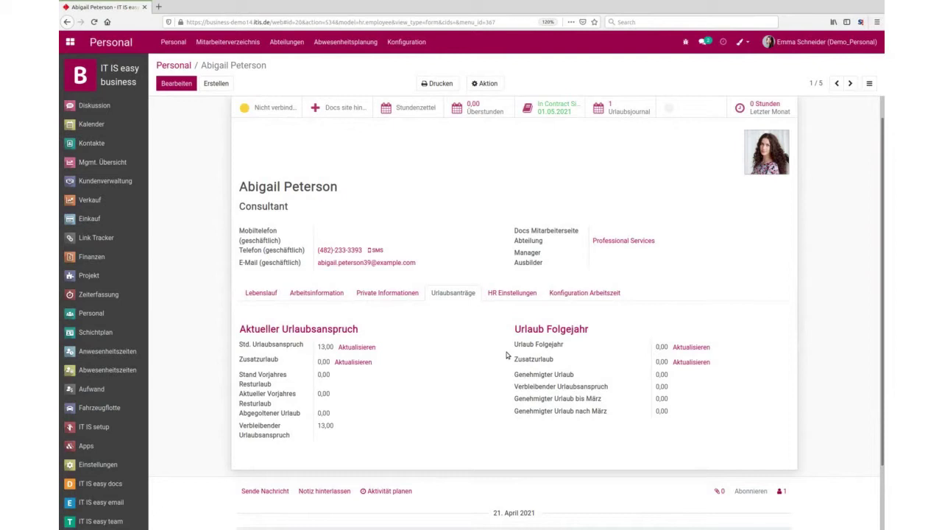
click(622, 109)
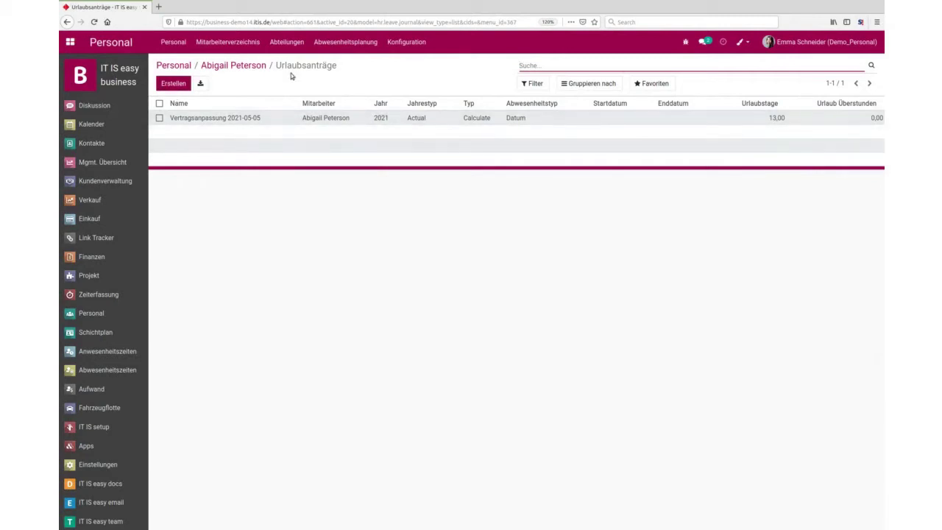
click(254, 66)
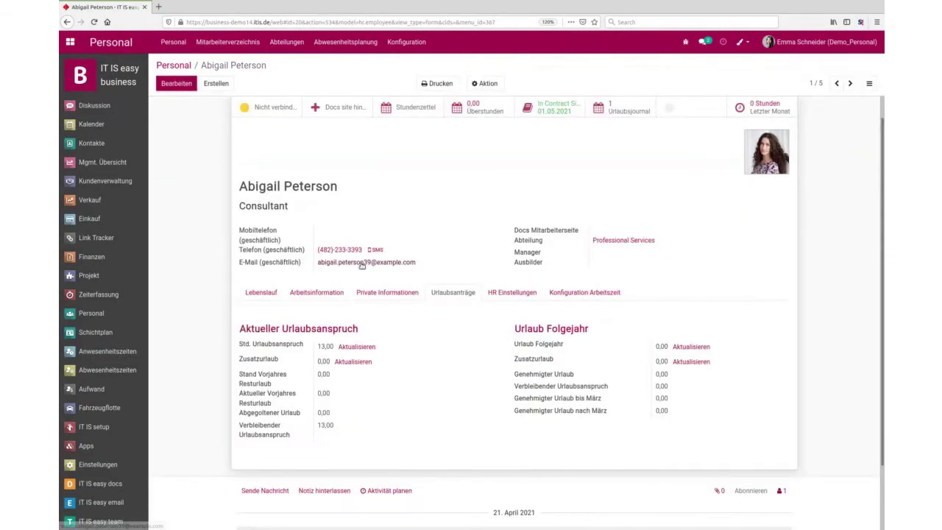
Update the employee's standard leave entitlement with type Add, 0,5 Urlaubstag and the Grund "Sondervereinbarung".
click(371, 351)
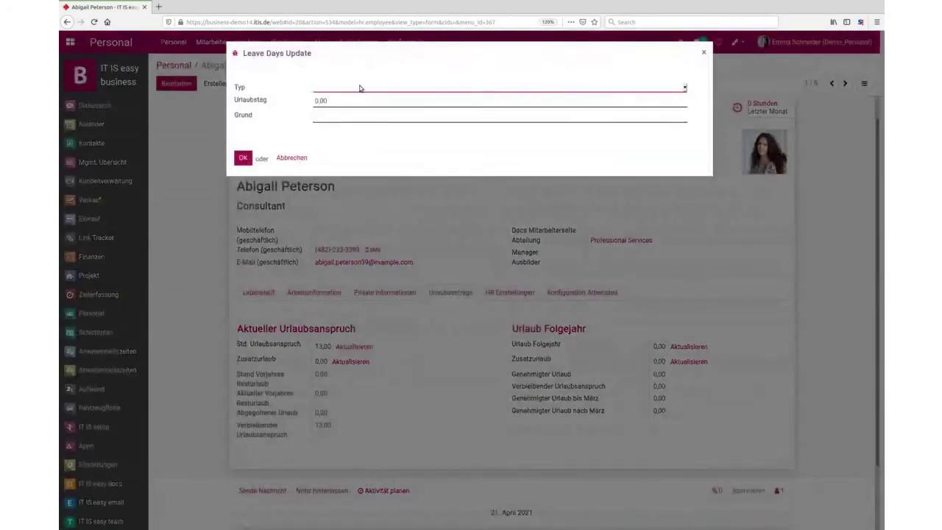
click(360, 88)
click(353, 103)
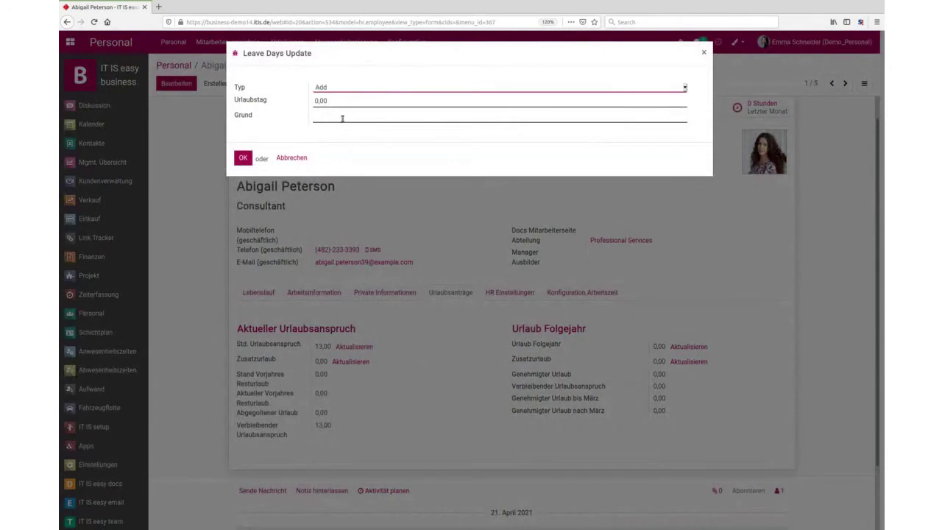
click(318, 104)
text(5)
click(397, 112)
text(Sondervereinbarung)
click(242, 158)
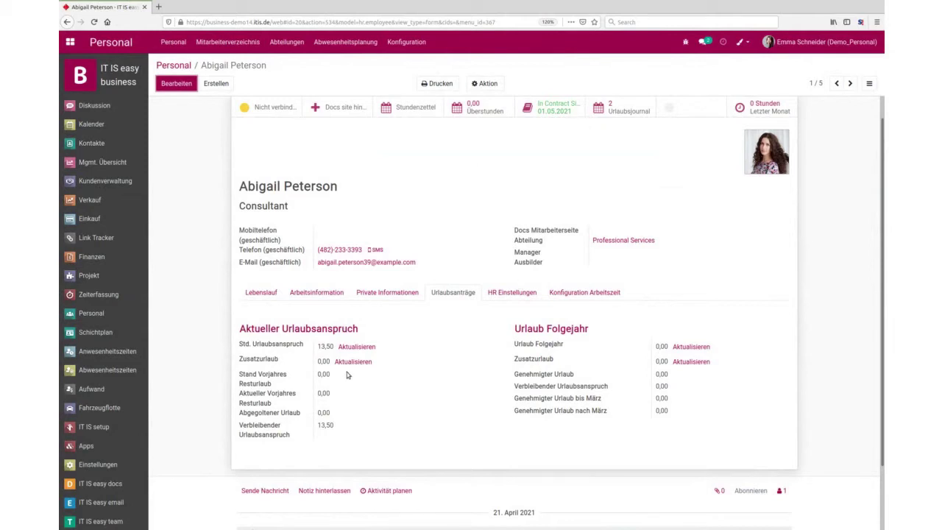
Check the manual adjustment in the Urlaubsjournal, then return to the employee's HR Einstellungen and Urlaubsanträge.
click(602, 112)
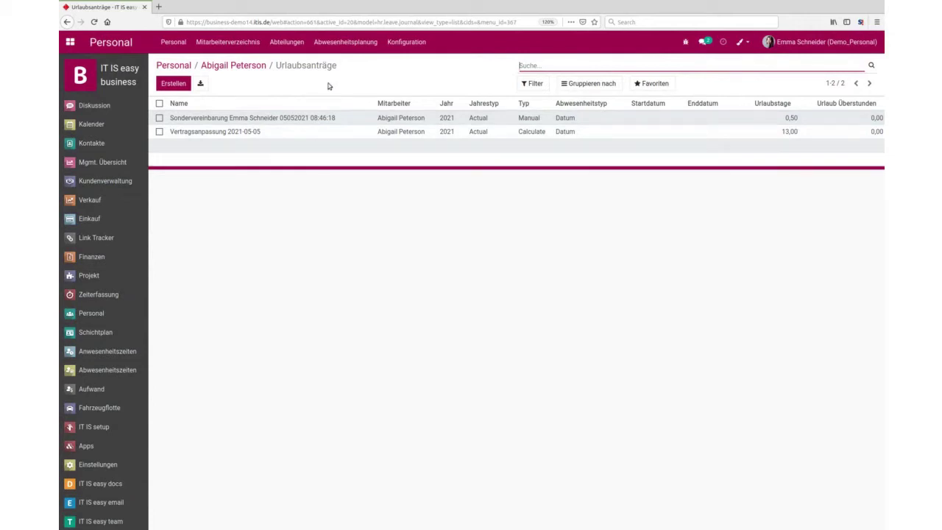
click(250, 67)
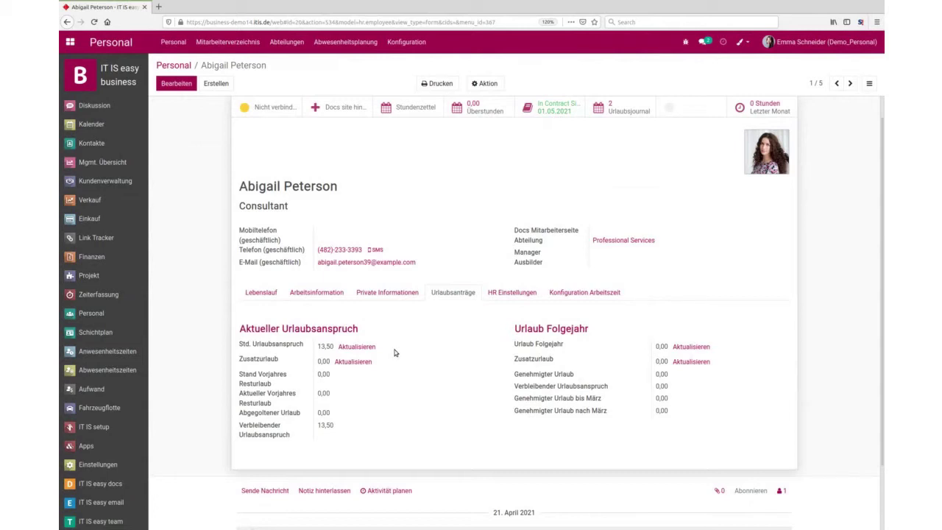
click(510, 293)
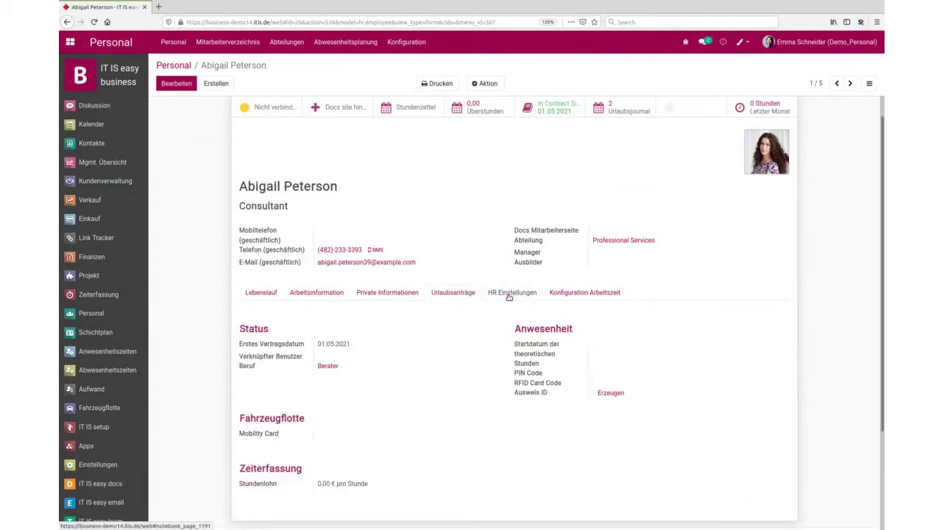
click(453, 293)
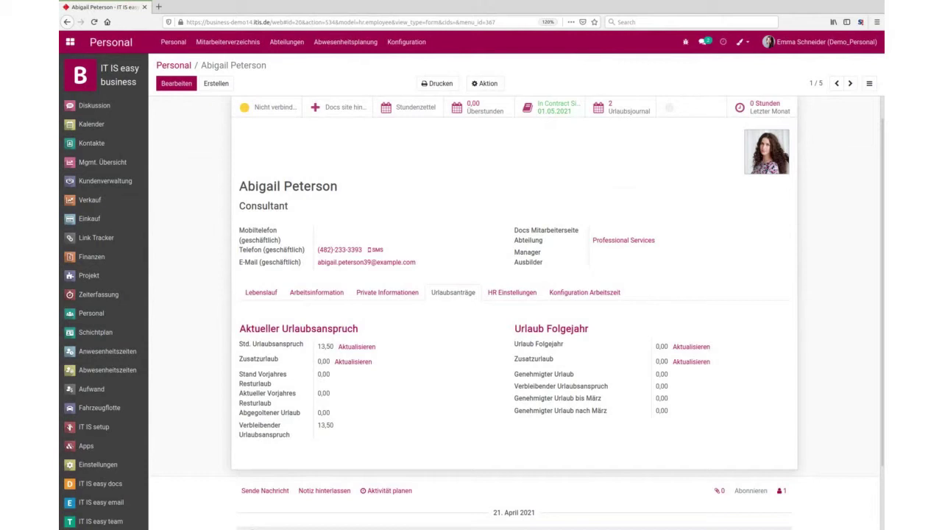
Generate an Ausweis ID for the employee in the HR Einstellungen and view the printable badge enlarged.
middle_click(493, 294)
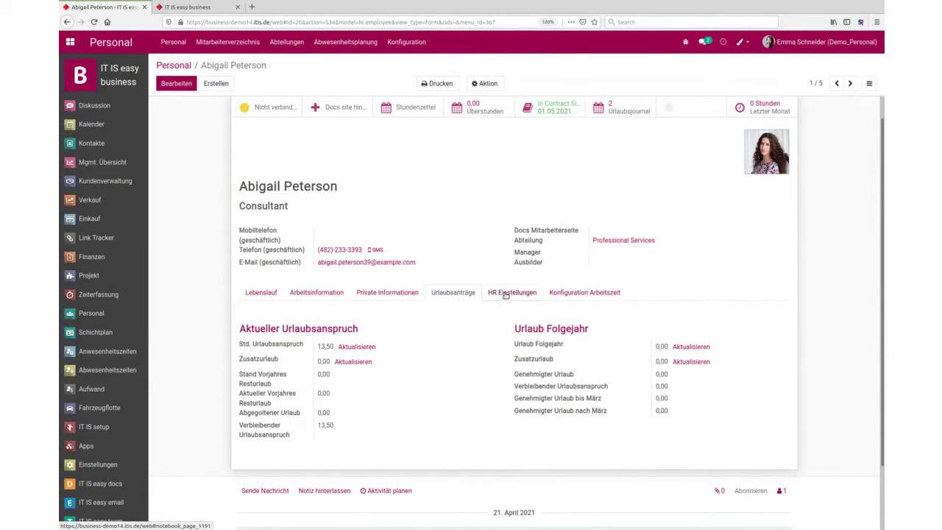
click(506, 294)
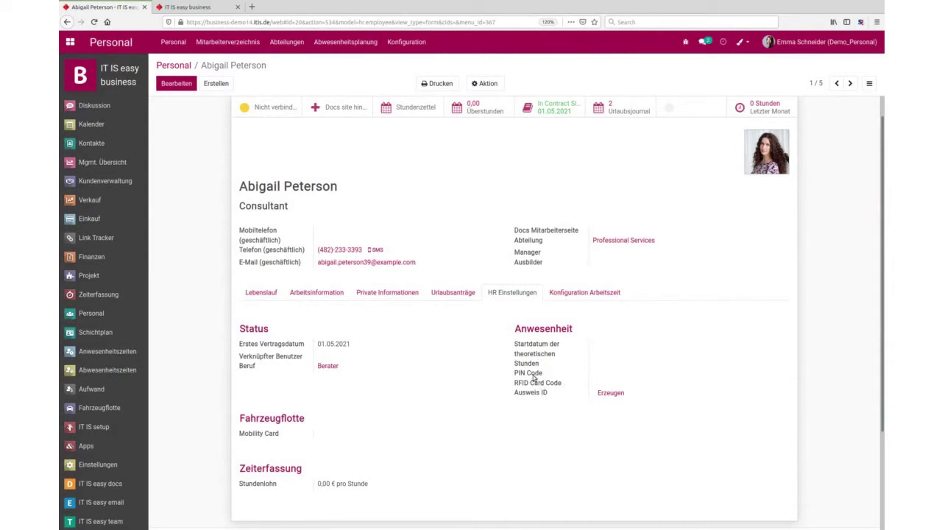
click(607, 392)
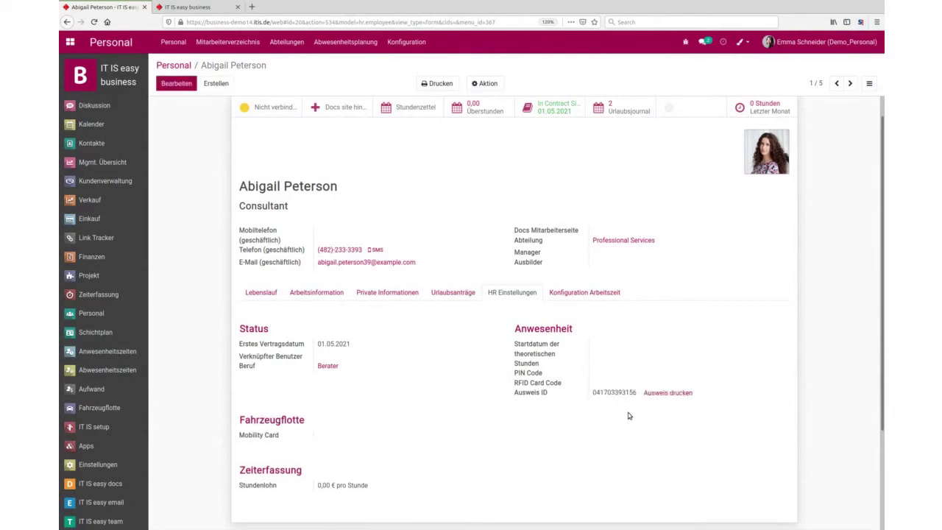
click(666, 393)
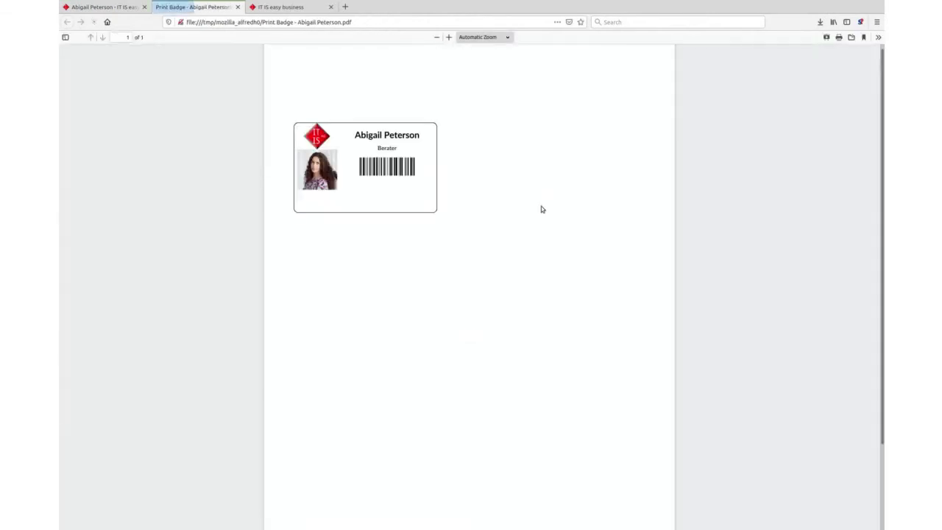
key(ctrl+plus)
key(ctrl+plus)
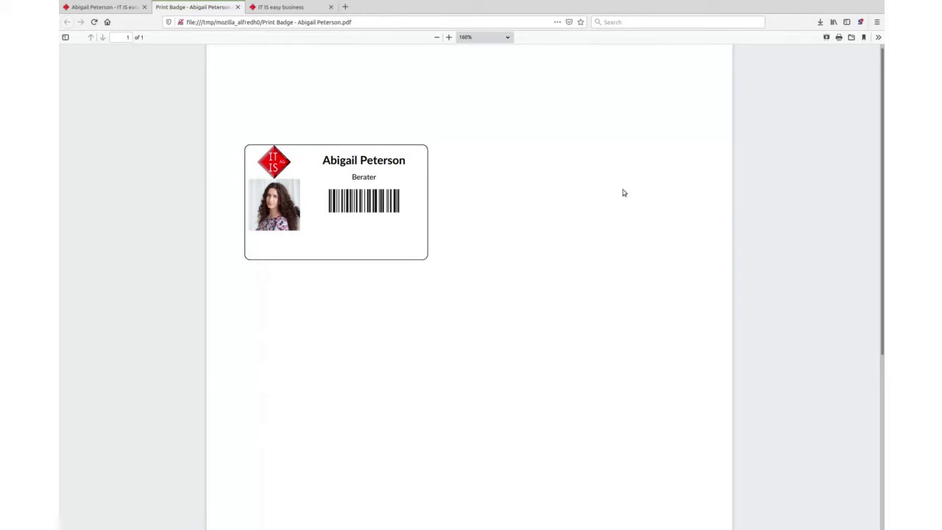
Return from the badge to the employee record, open it for editing and save it.
click(116, 9)
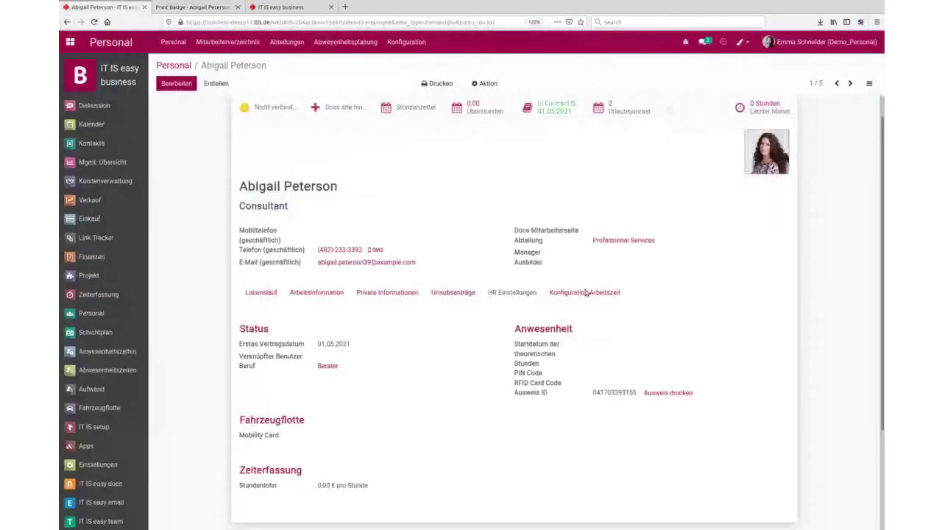
click(180, 85)
click(609, 375)
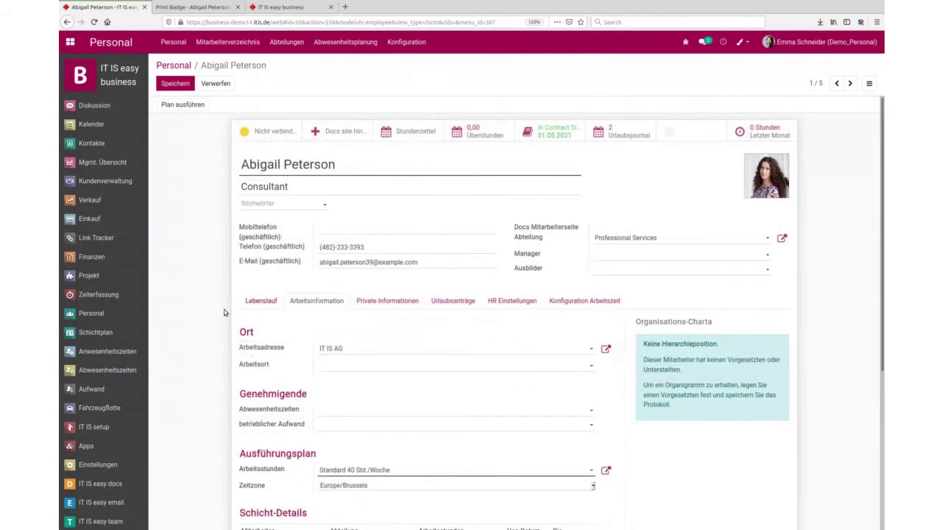
click(169, 87)
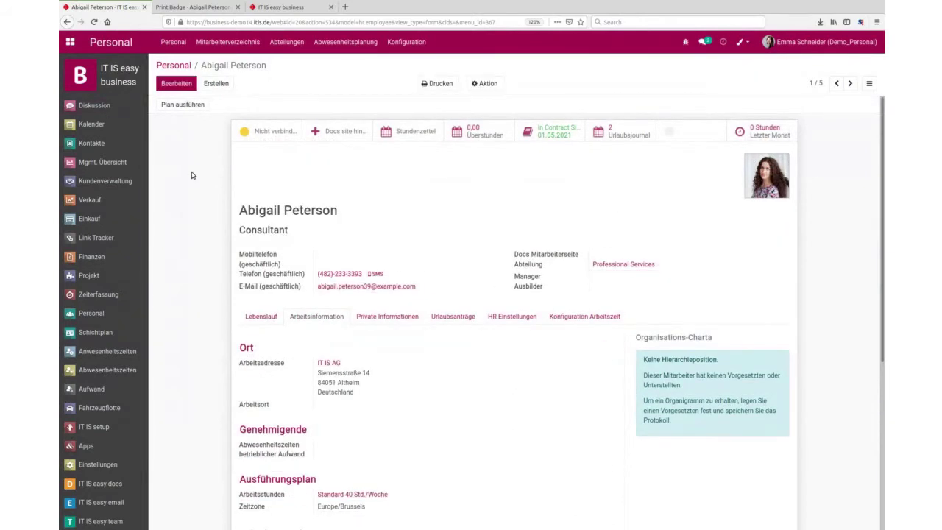
Go back to the employee overview, show it as cards, and open the Business Development Manager tagged Marketing.
click(184, 67)
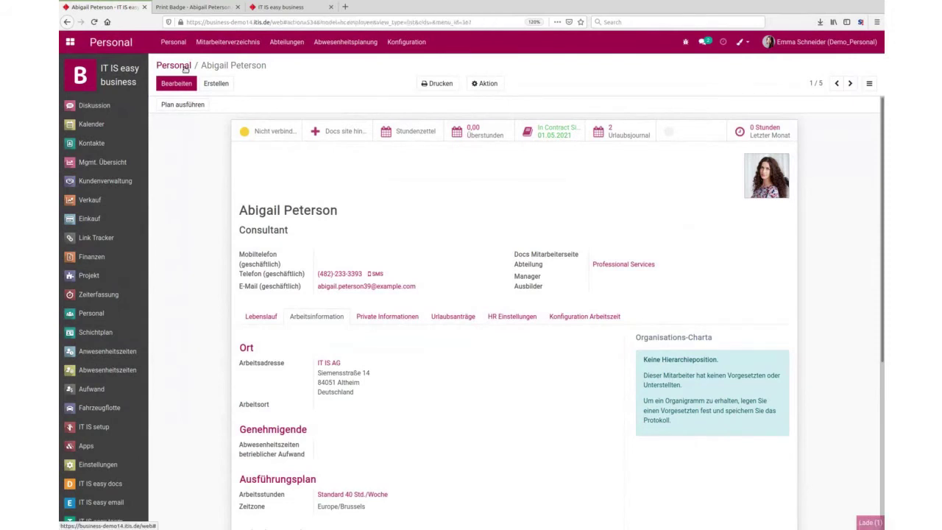
click(564, 66)
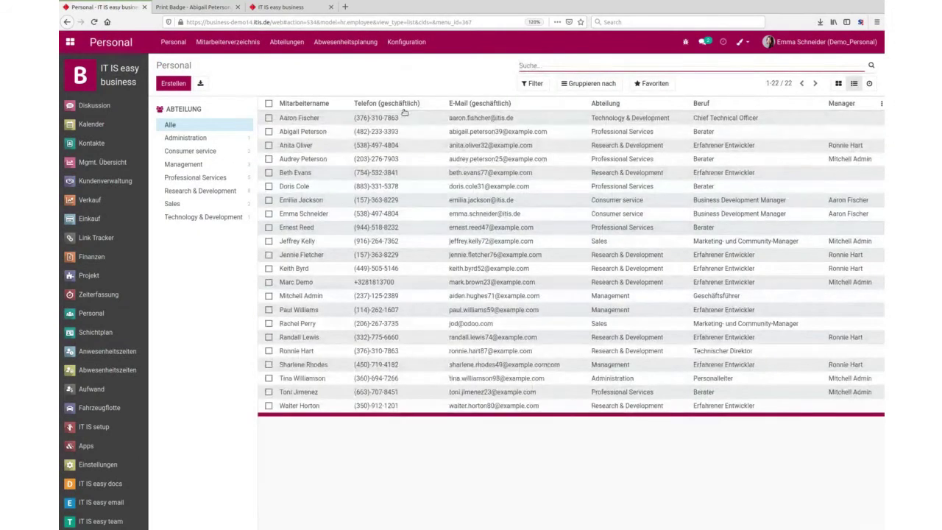
click(838, 83)
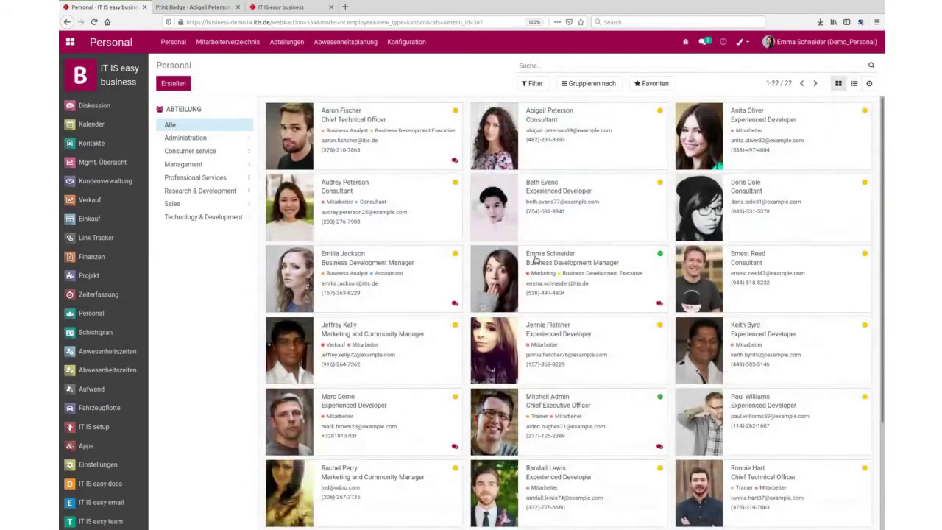
click(630, 269)
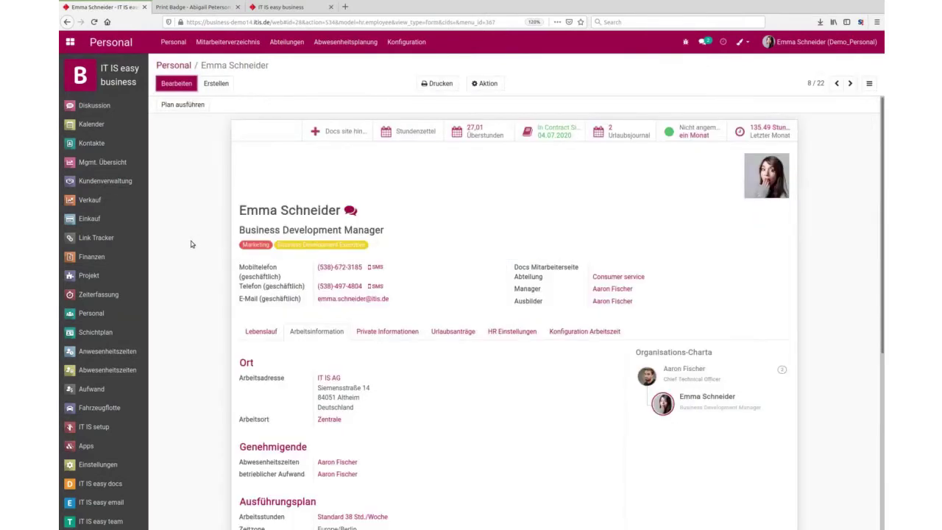
Examine the employee's Arbeitsinformation and the Arbeitszeit, Überstunden and Arbeitsort settings in Konfiguration Arbeitszeit.
scroll(190, 244, down, 1)
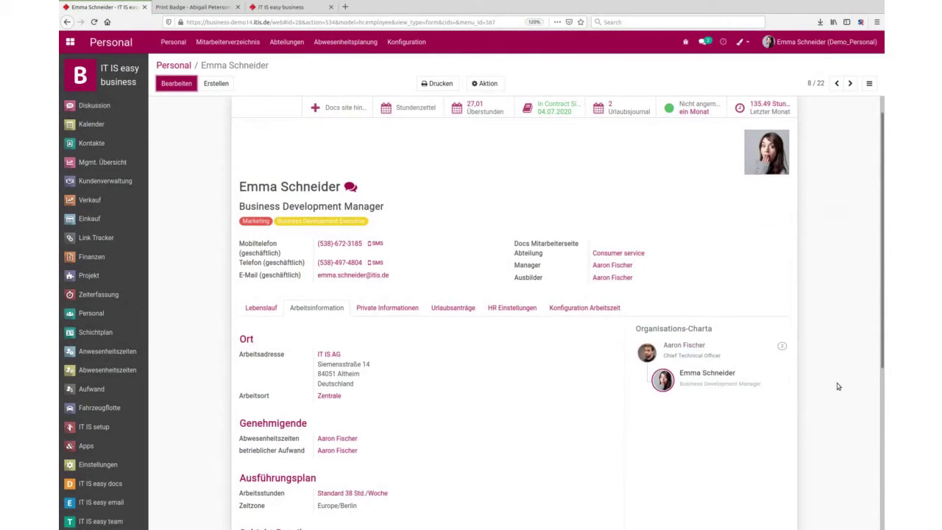
scroll(837, 387, down, 2)
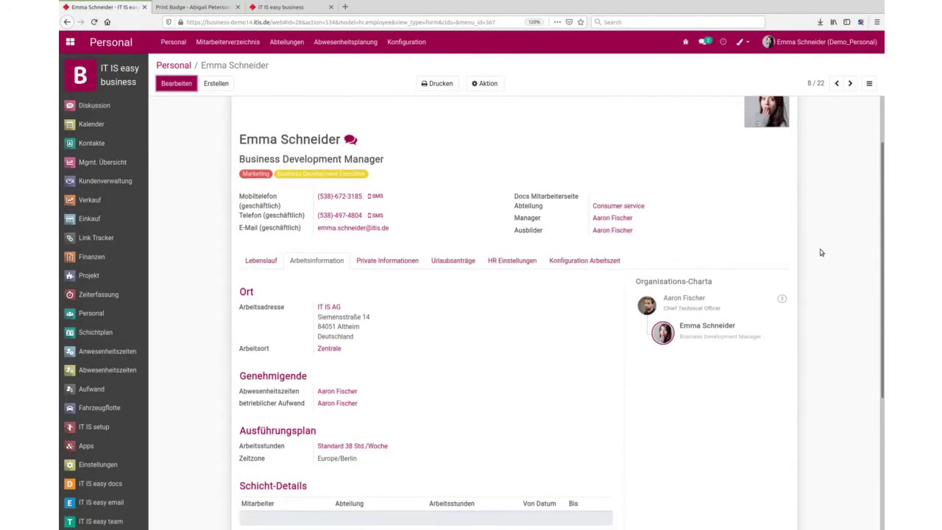
click(585, 260)
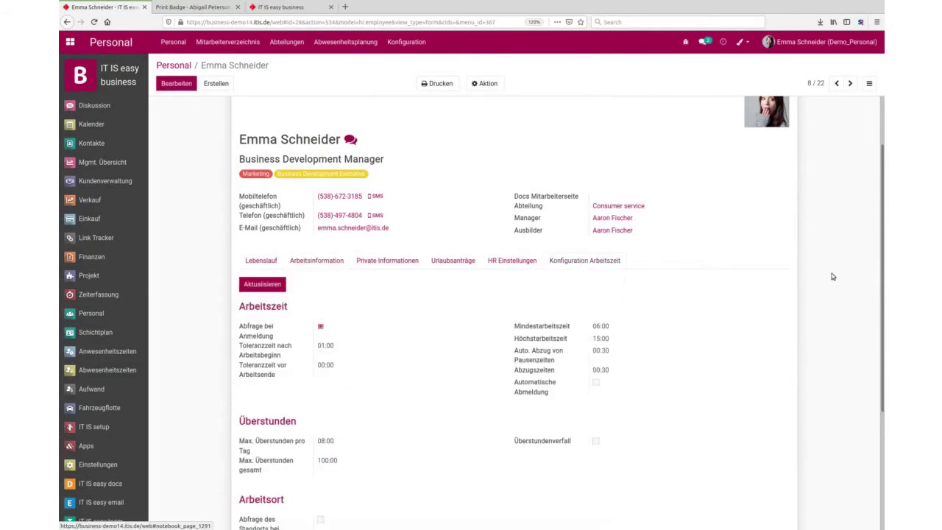
scroll(811, 322, down, 2)
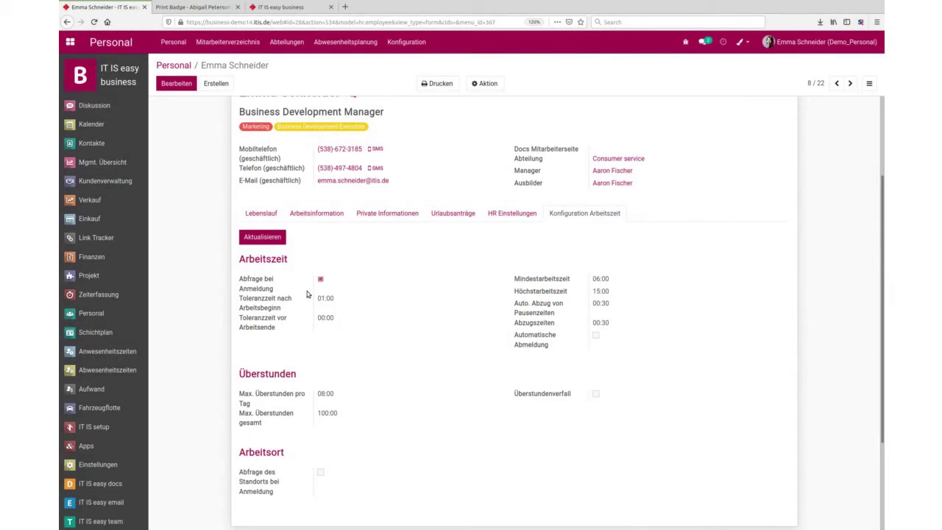
mouse_move(292, 306)
scroll(663, 365, down, 1)
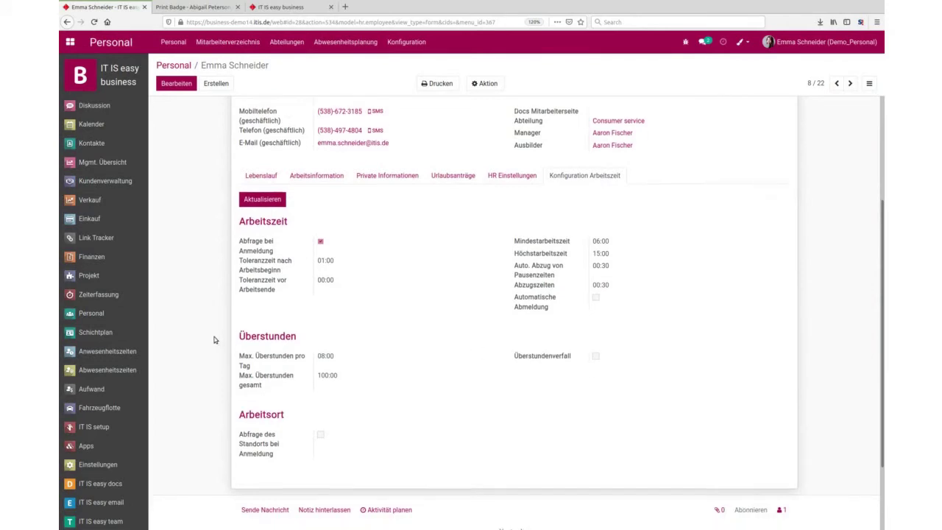
scroll(217, 340, down, 1)
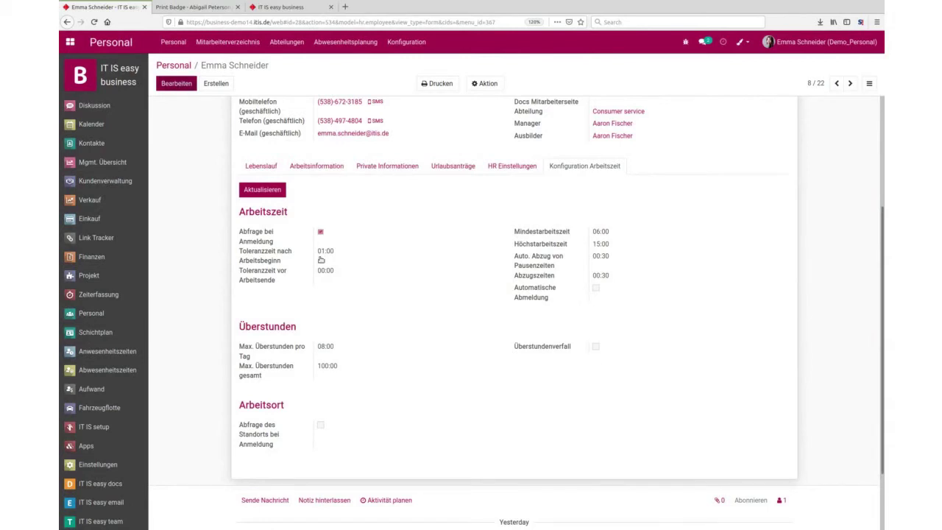
Edit the employee's overtime settings by enabling Überstundenverfall with the Verfallsmethode "Ablauf in Tagen nach Erstellung".
click(177, 84)
scroll(596, 424, down, 2)
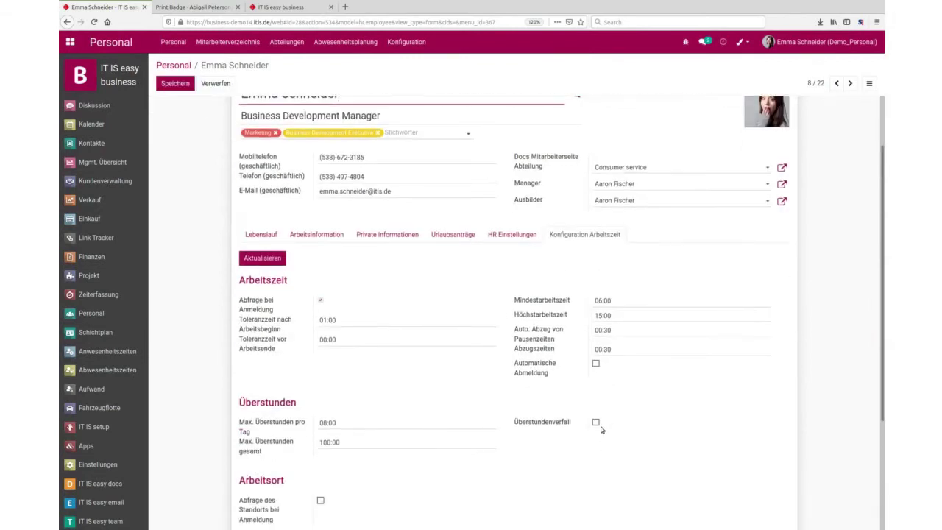
click(595, 424)
scroll(734, 425, down, 1)
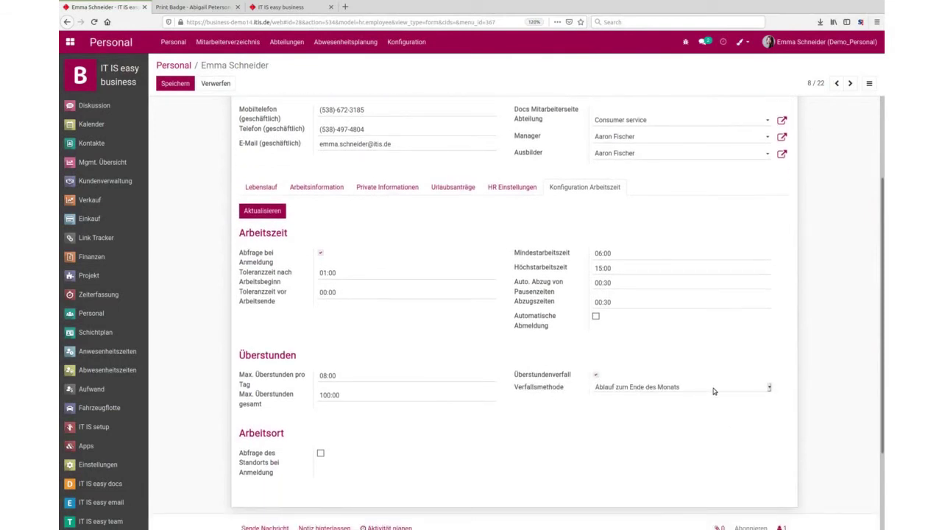
click(712, 388)
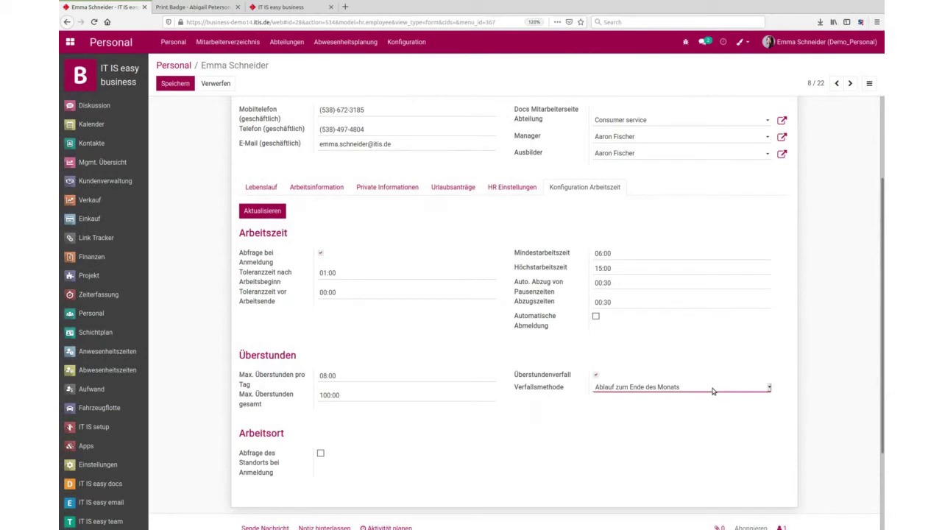
click(710, 427)
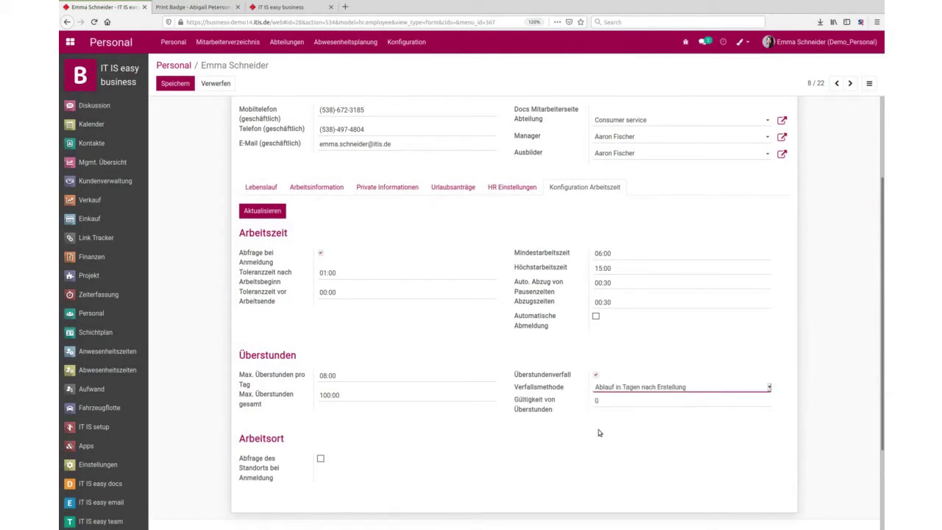
Look at the employee's Überstunden entries and return to the employee record.
scroll(589, 441, down, 1)
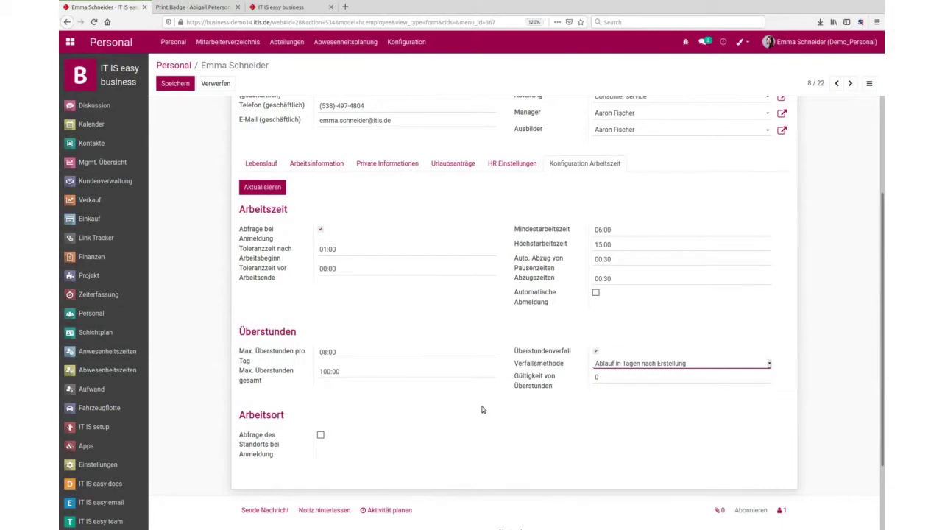
click(230, 438)
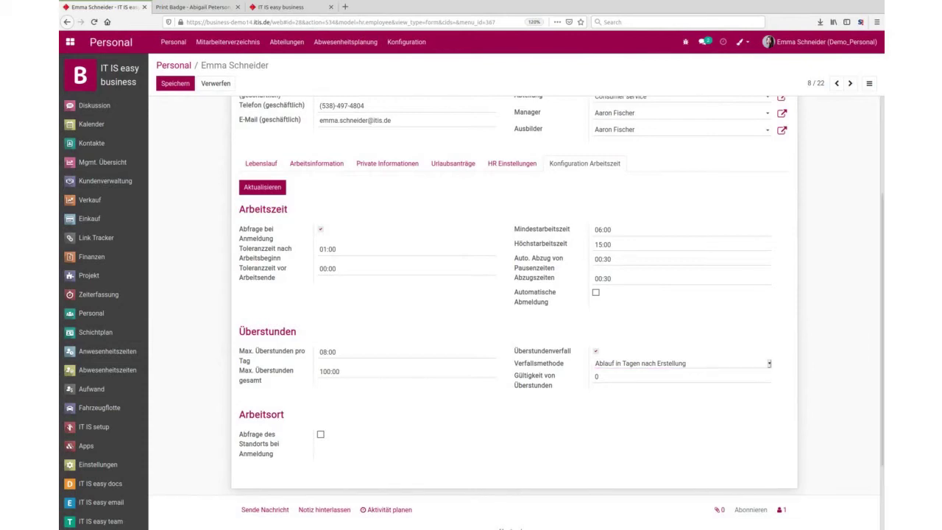
scroll(238, 160, up, 5)
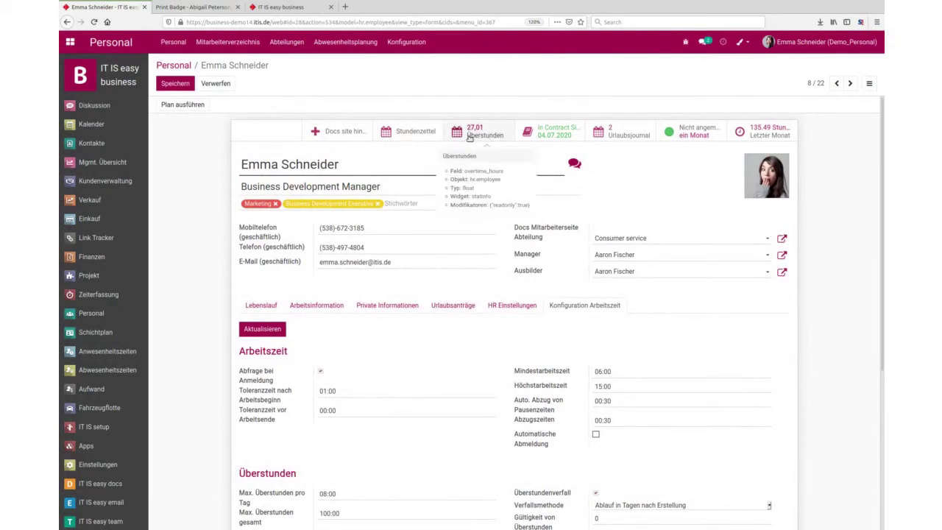
click(469, 138)
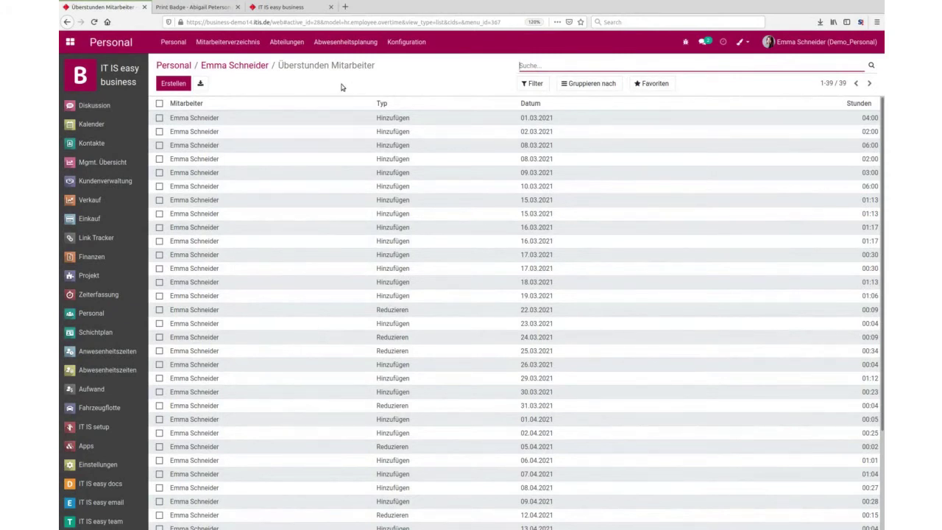
click(235, 66)
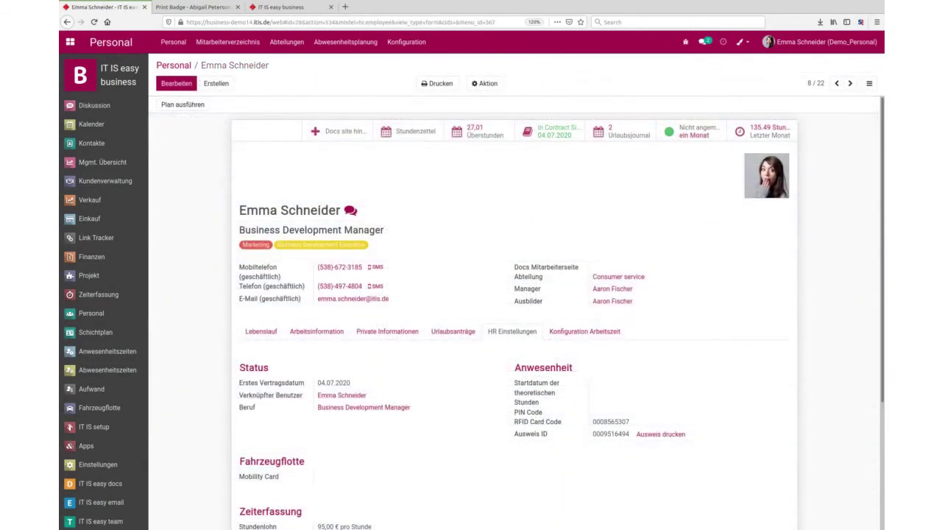
Review the employee's attendance entries in the Anwesenheitszeiten list and return to the employee record.
click(704, 133)
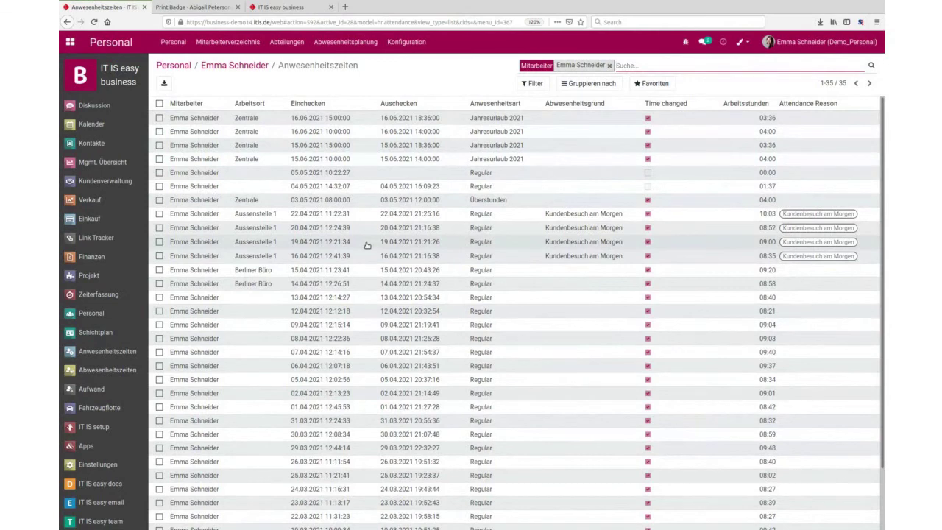
scroll(366, 239, down, 1)
scroll(366, 239, down, 1)
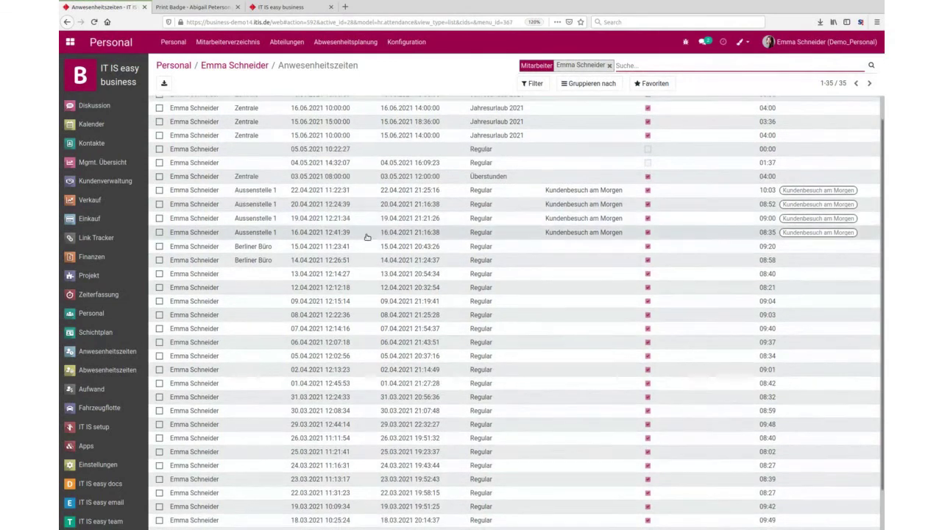
scroll(367, 237, up, 1)
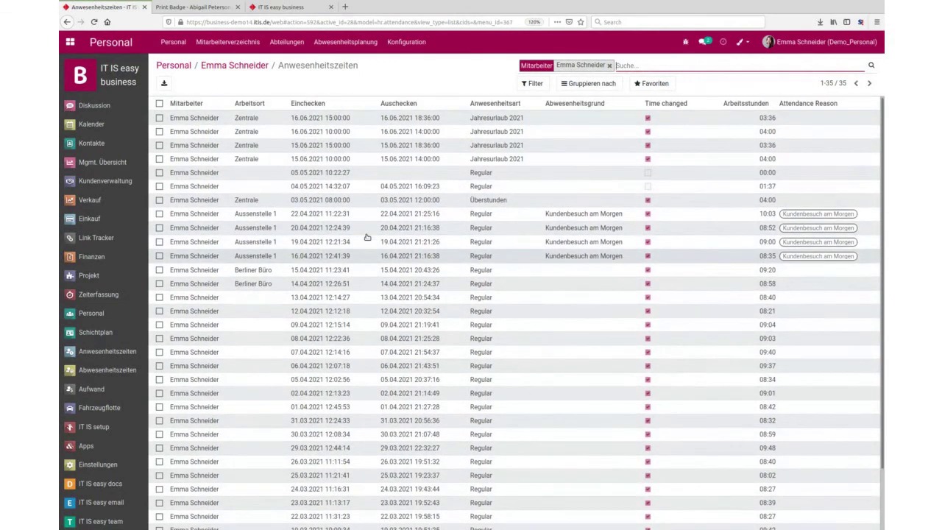
scroll(367, 237, down, 1)
scroll(382, 214, up, 1)
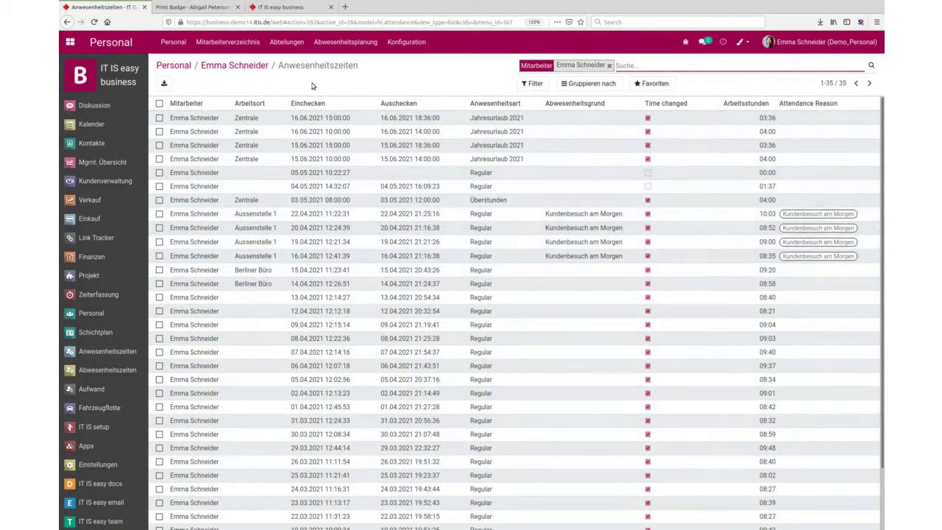
click(254, 68)
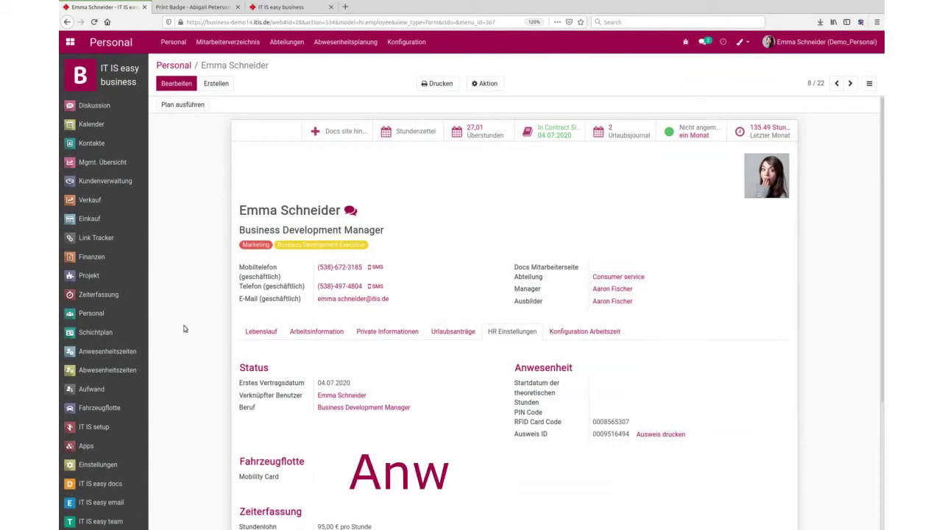
Switch to the Anwesenheitszeiten module and show the list of employees' missing hours.
click(114, 356)
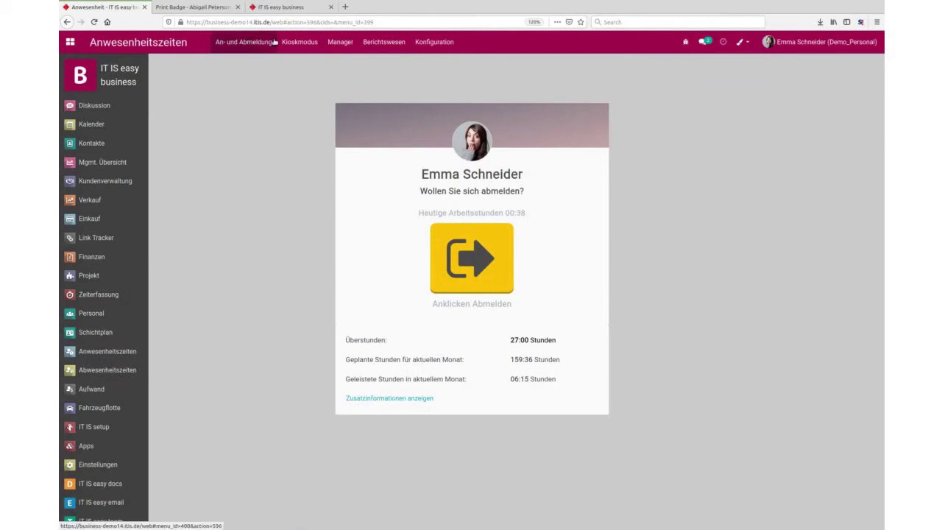
click(341, 42)
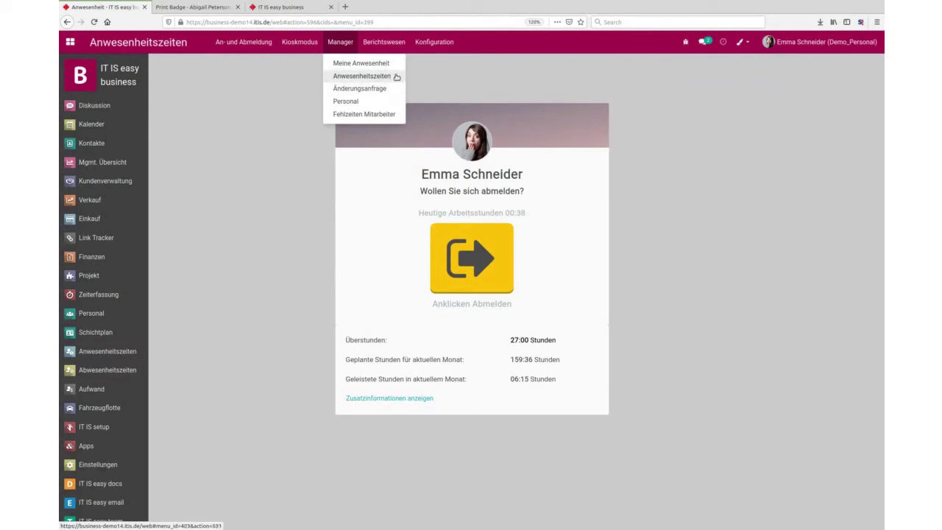
click(388, 114)
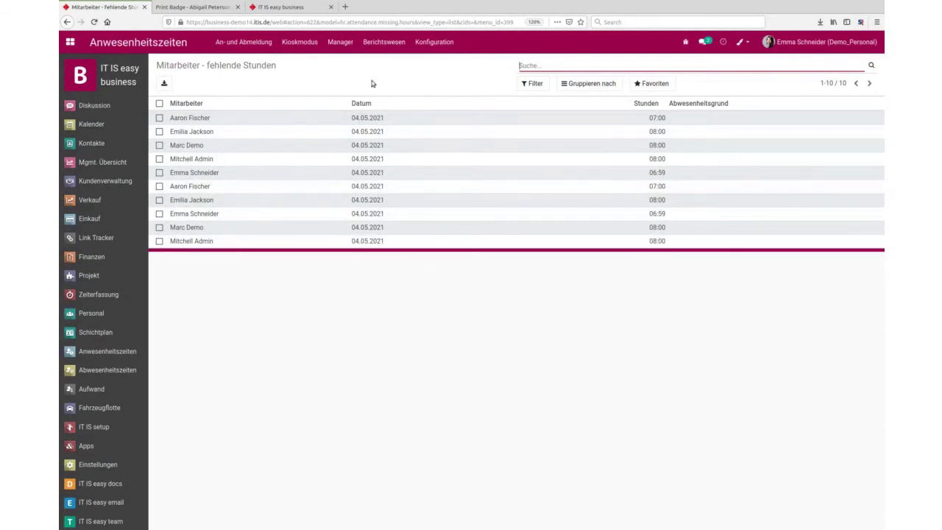
Open the draft attendance change request of 19.04.2021 for editing.
click(340, 42)
click(352, 89)
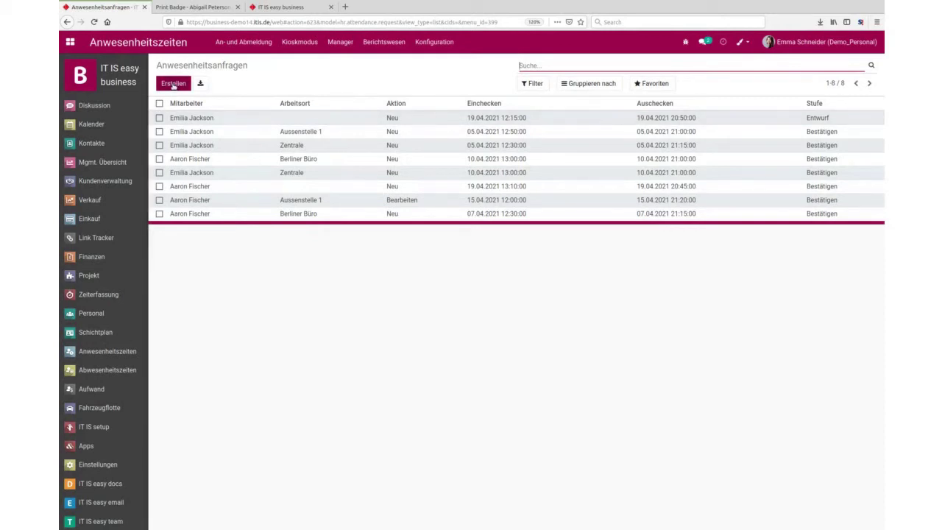
click(208, 119)
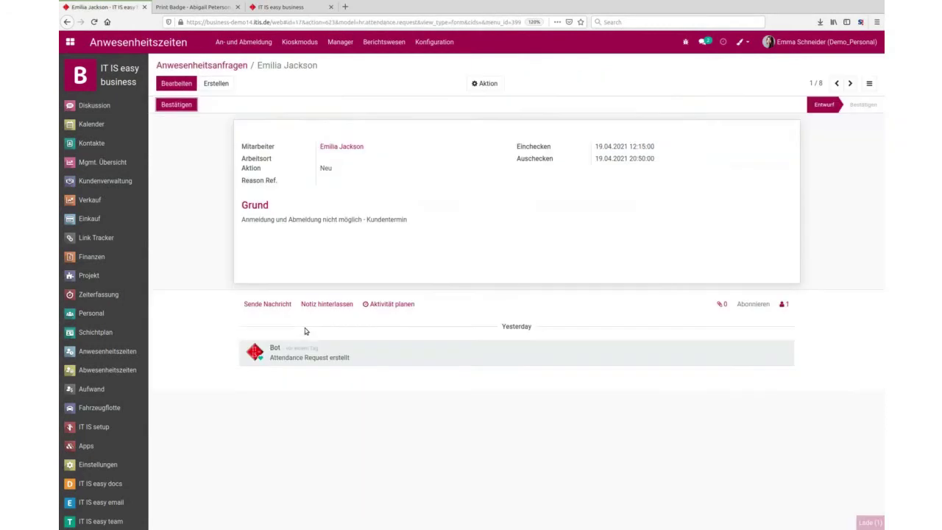
click(176, 84)
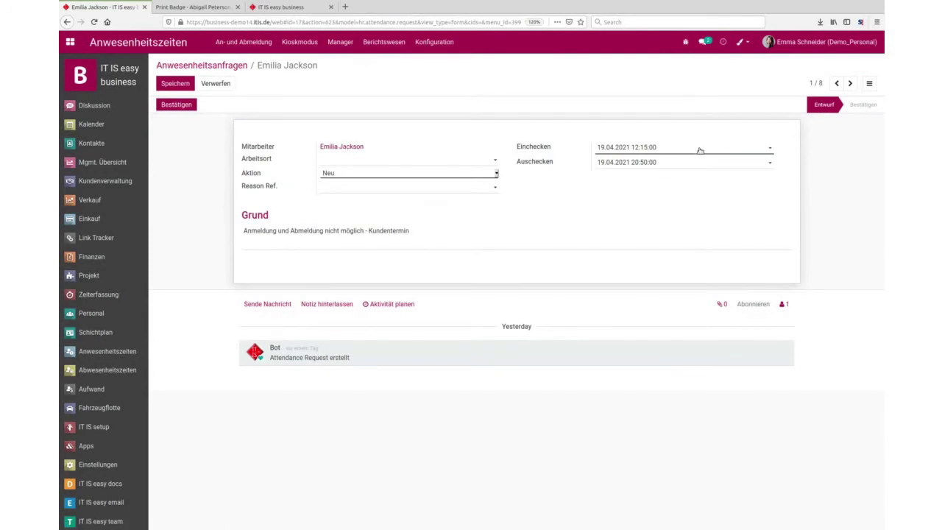
Set the request's Auschecken time on 19.04.2021 to 18:50:00.
click(647, 150)
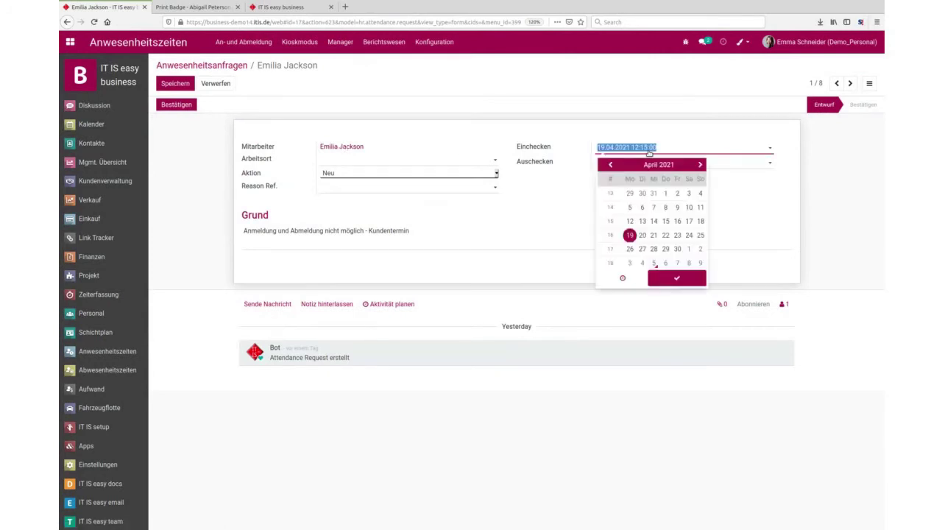
click(750, 219)
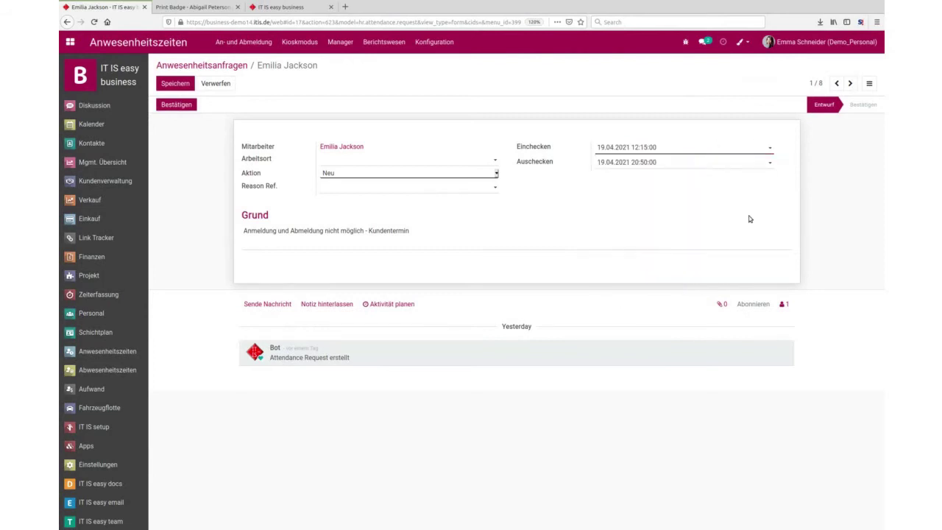
click(655, 162)
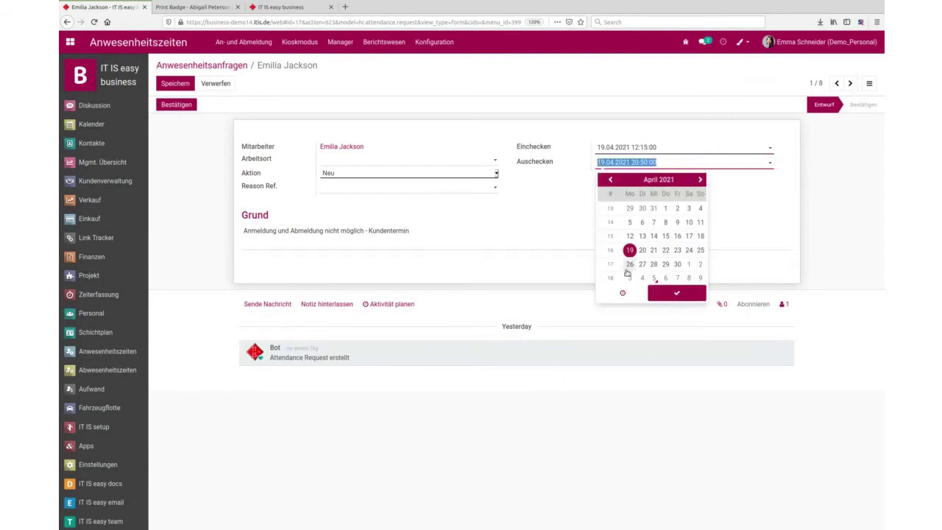
click(623, 293)
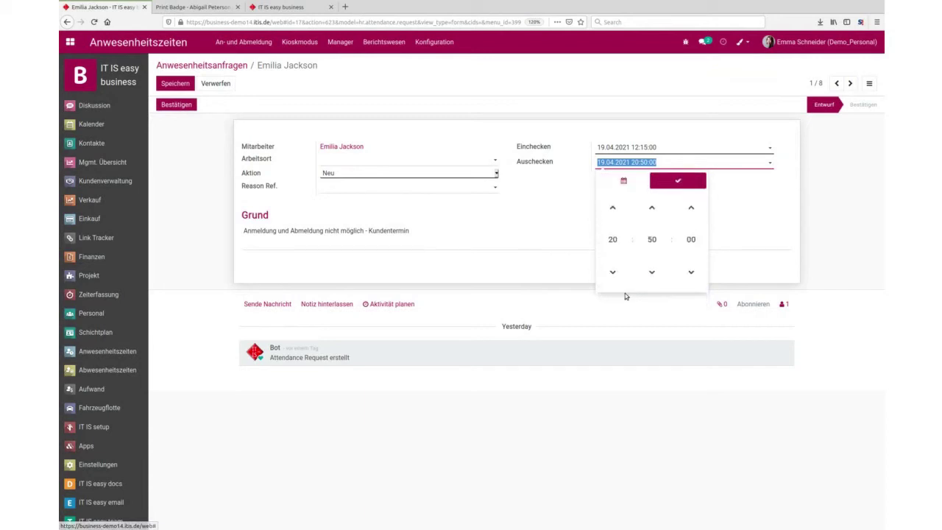
click(612, 239)
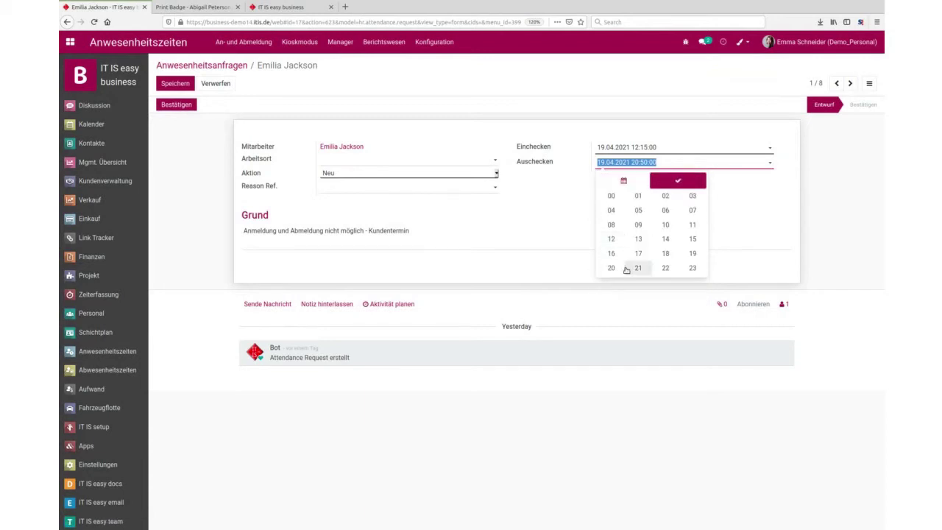
click(665, 254)
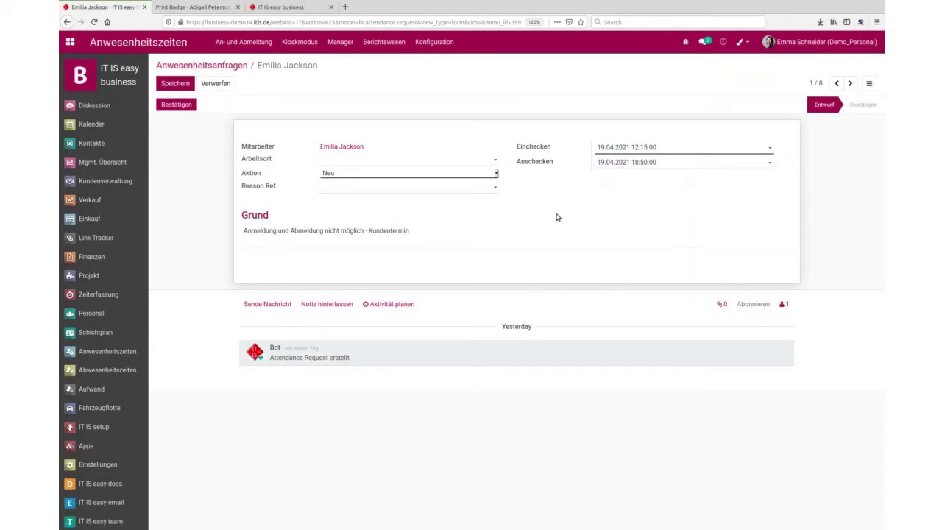
Change the request's Aktion to Bearbeiten and select the attendance from 16.04.2021 12:15:00 to 21:00:00.
click(372, 197)
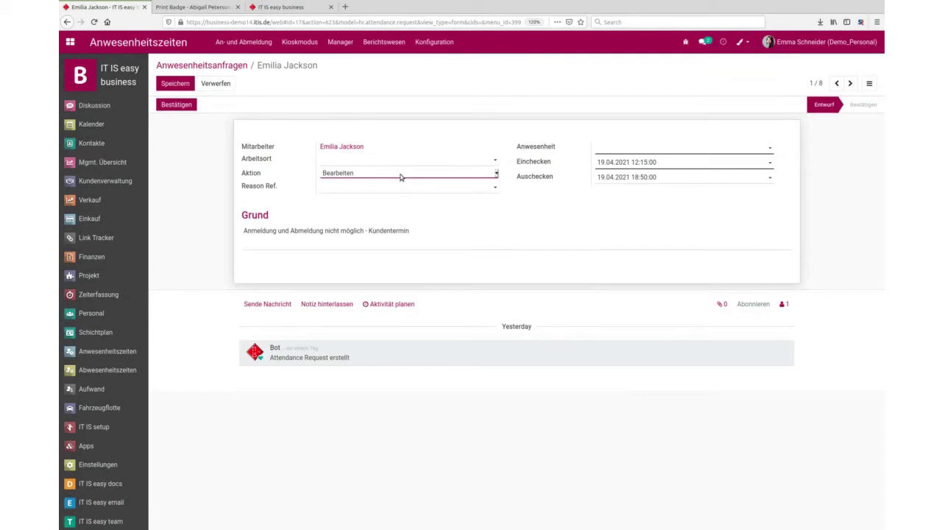
click(699, 149)
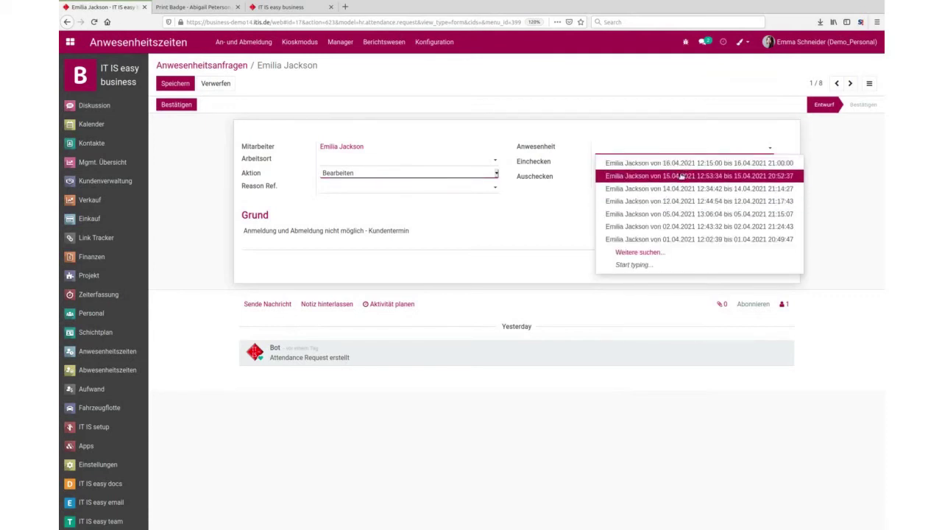
click(687, 163)
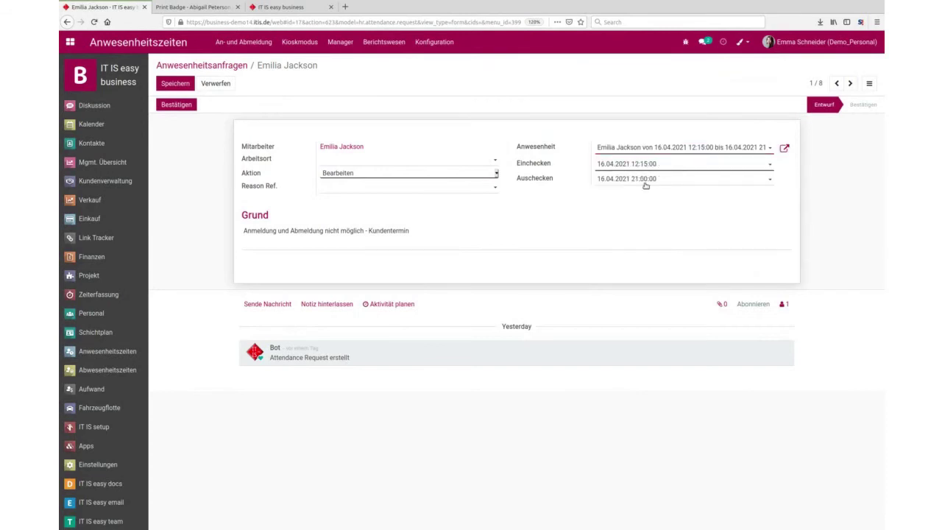
Set the request's Auschecken time on 16.04.2021 to 19:00:00.
click(646, 179)
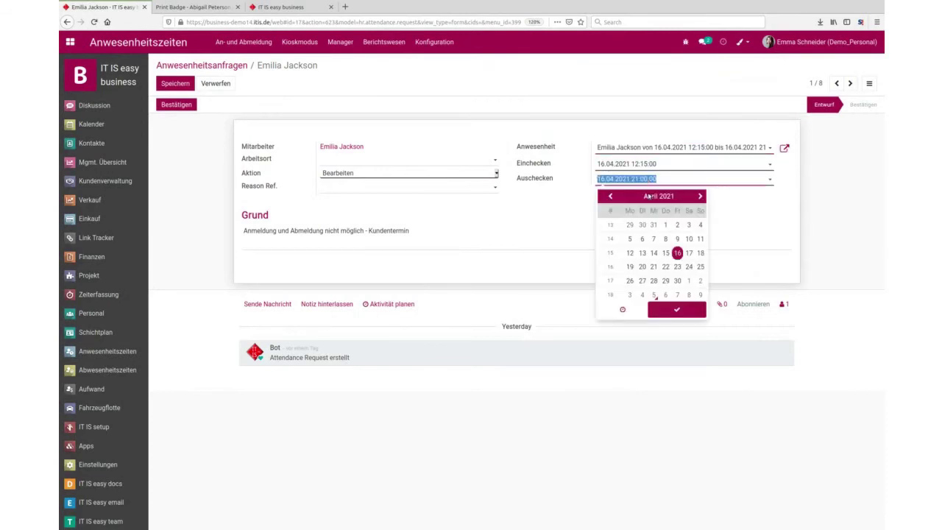
click(626, 309)
click(616, 256)
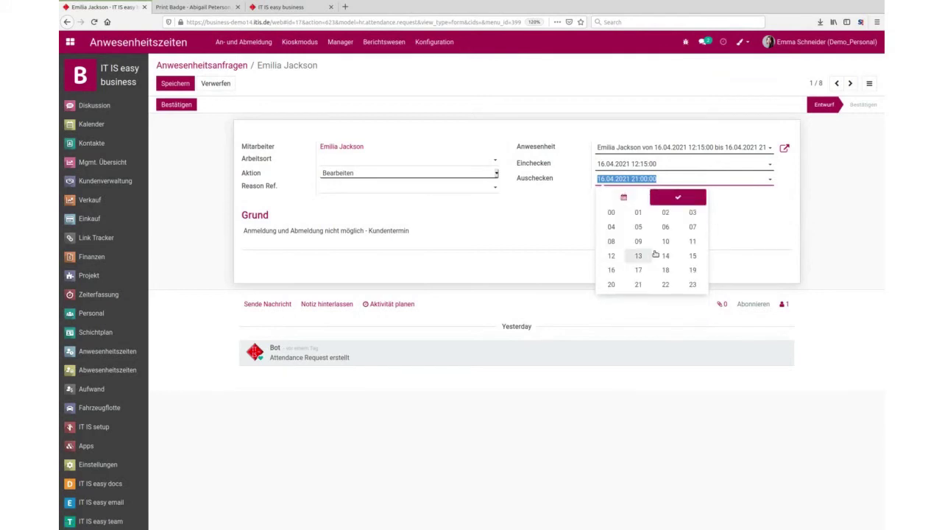
click(692, 270)
click(589, 243)
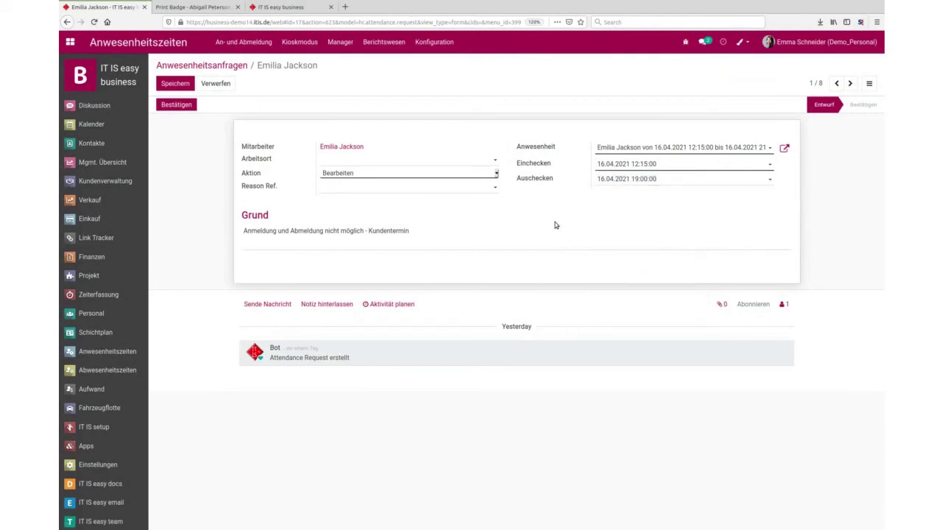
Leave Reason Ref. empty, replace the Grund text with "Abmeldung vergessen" and save the request.
click(379, 190)
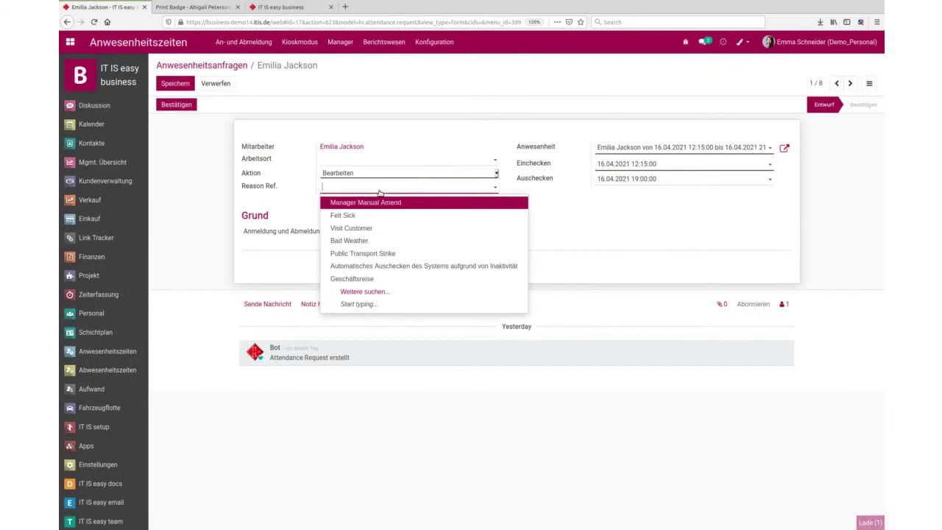
click(615, 213)
click(339, 241)
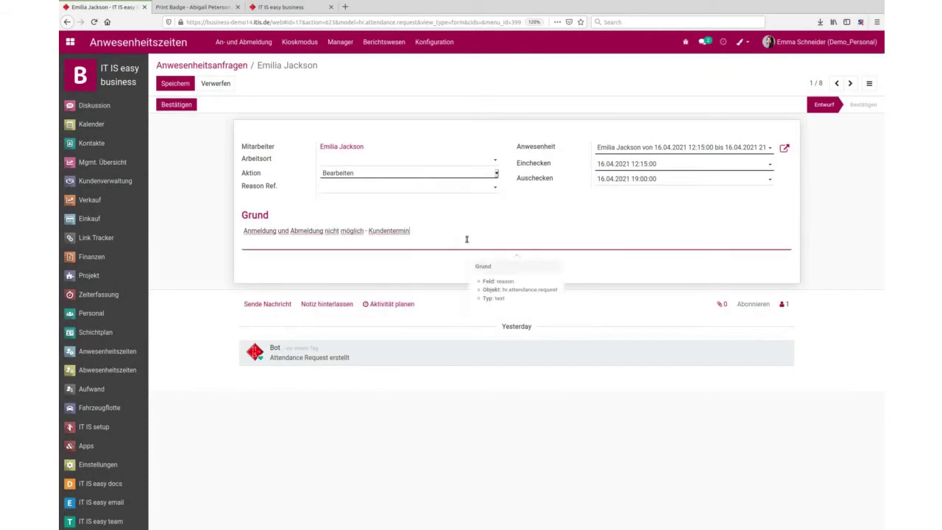
key(ctrl+a)
text(Anb)
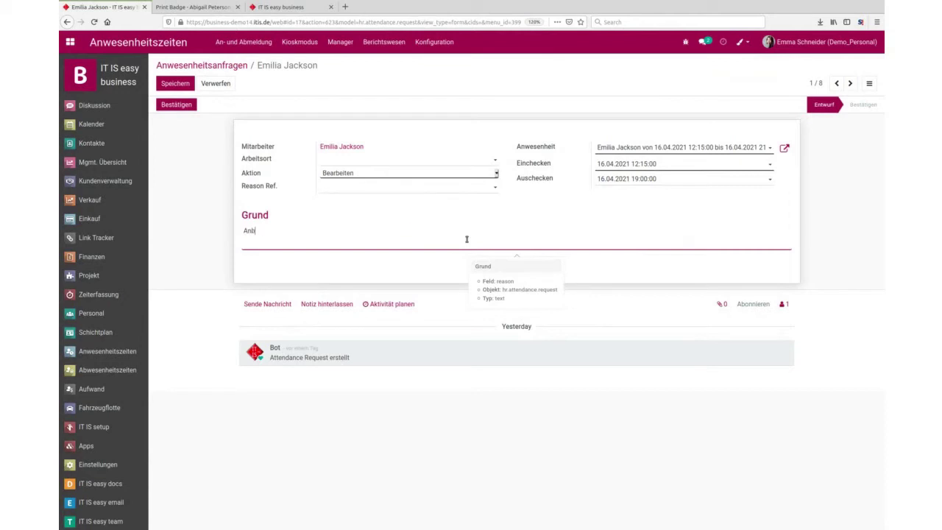
text(meldung vergessen)
click(175, 83)
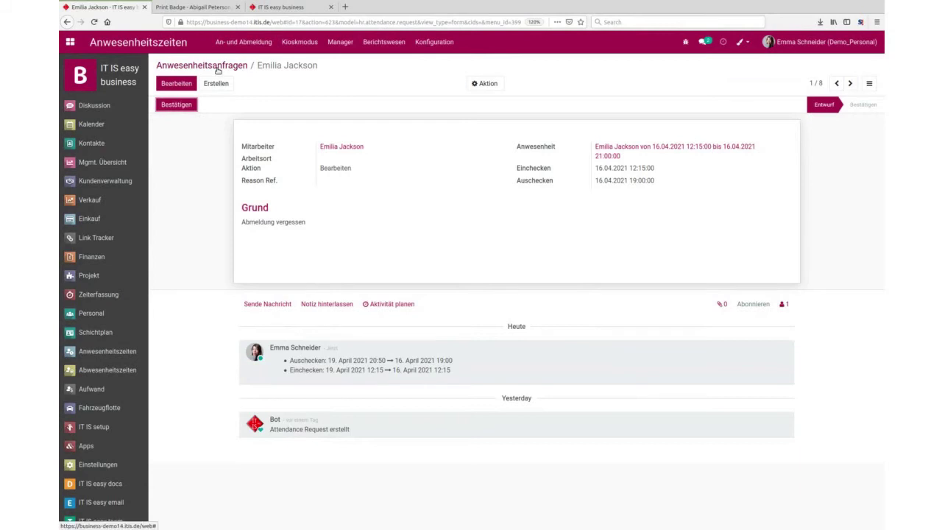
Confirm the attendance change request and start creating a new one.
click(175, 105)
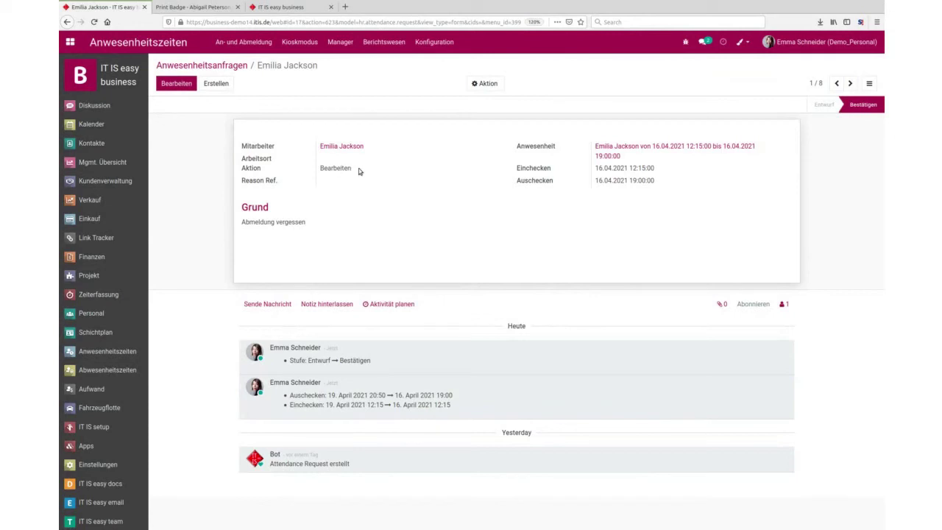
double_click(332, 177)
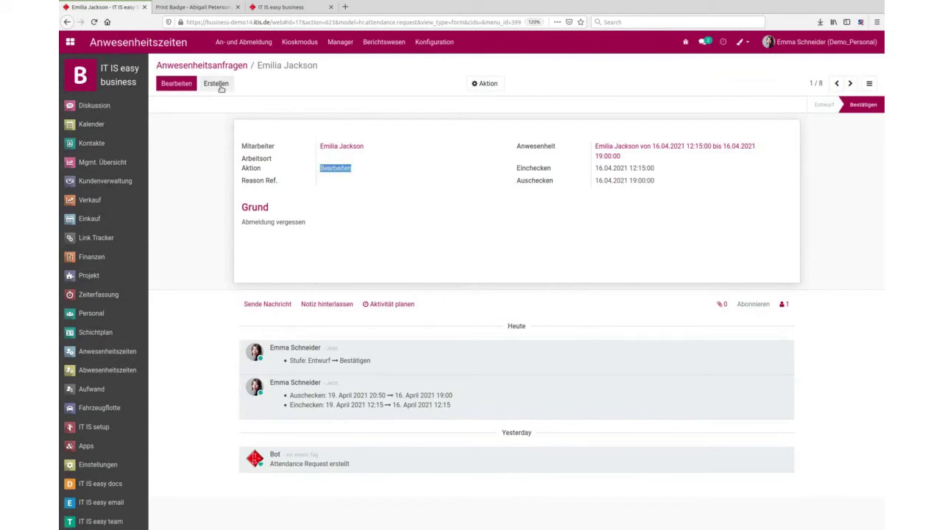
click(215, 84)
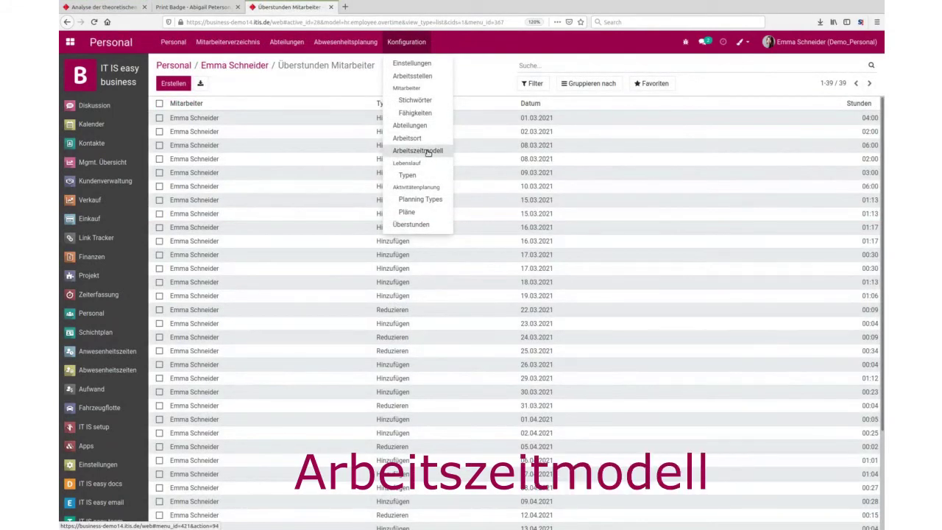
Open the Frühschicht 40 Std. working-time model and examine its Arbeitsstunden and Konfiguration Arbeitszeit settings.
click(427, 152)
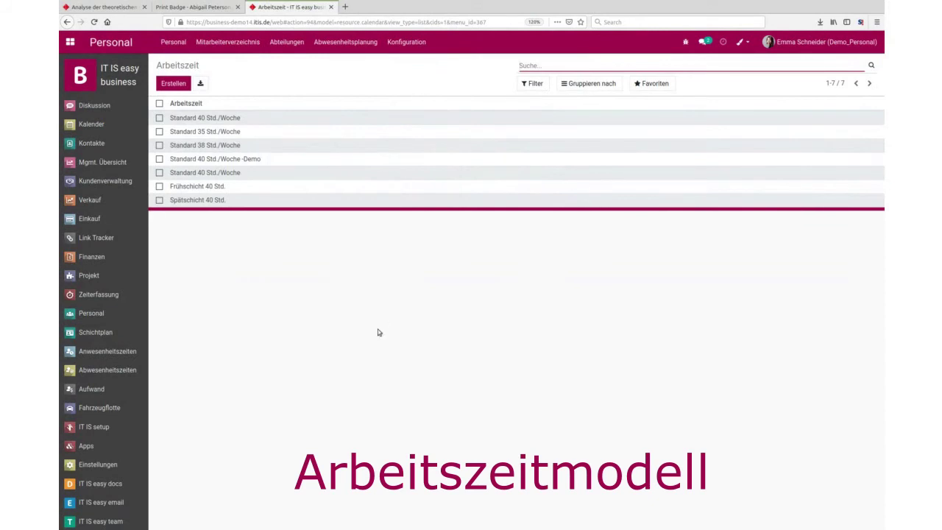
click(236, 185)
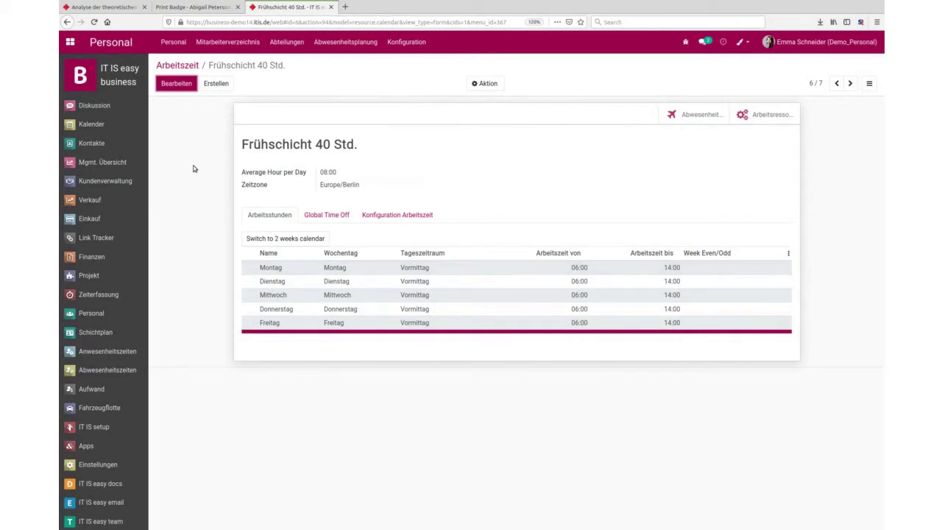
click(390, 214)
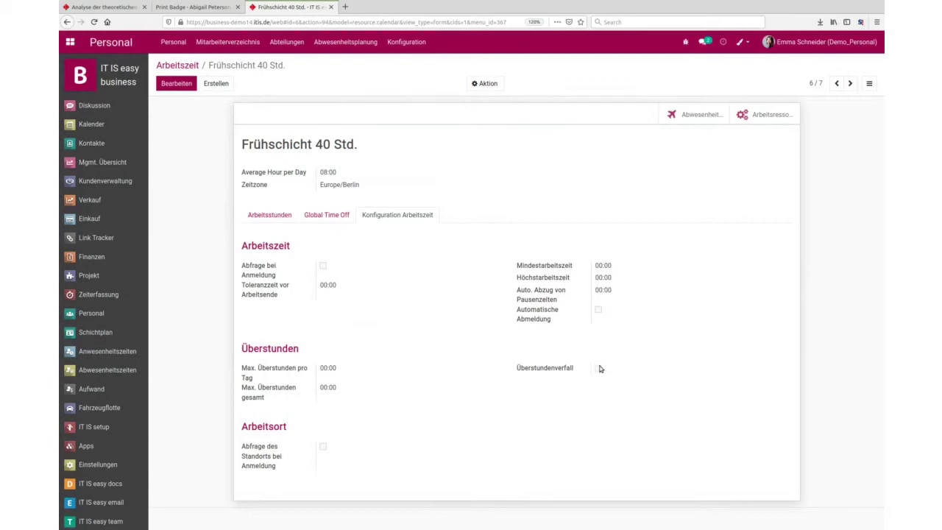
Open the Standard 38 Std./Woche model and examine its Arbeitsstunden and average hours per day.
click(177, 66)
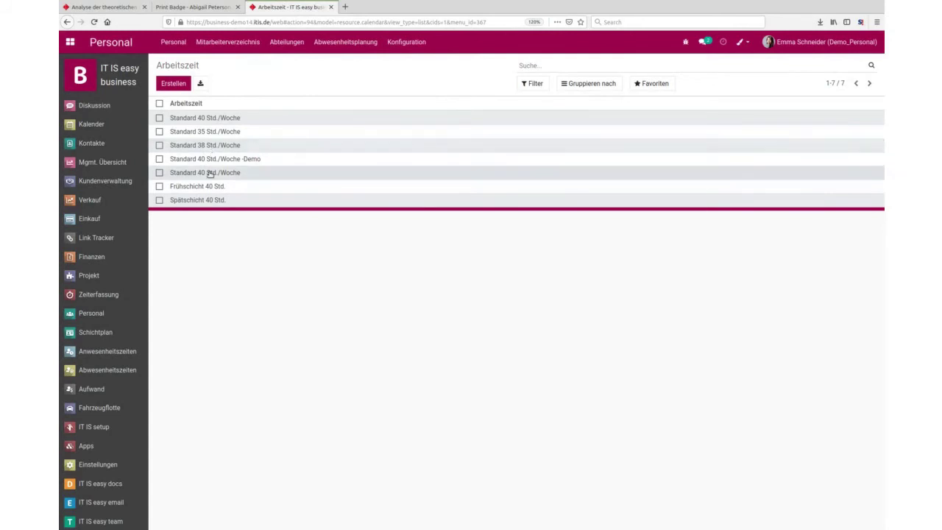
click(214, 146)
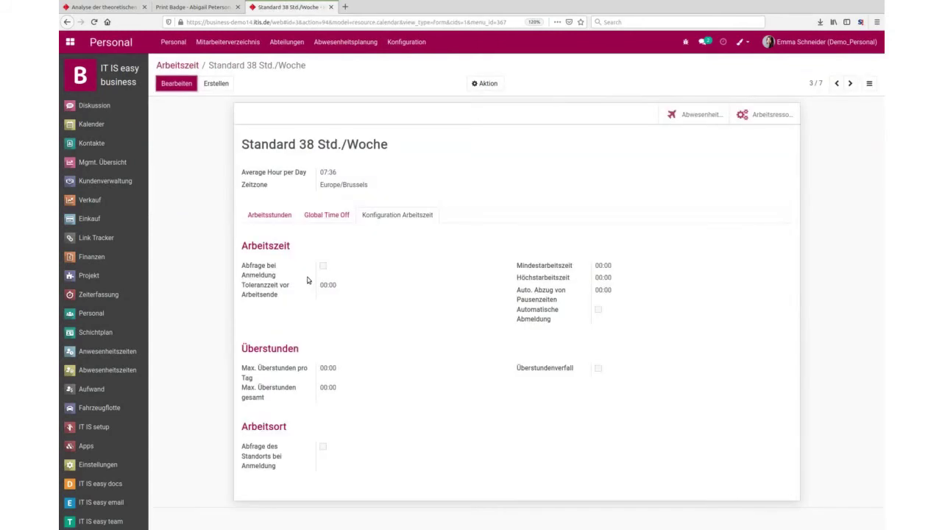
click(266, 217)
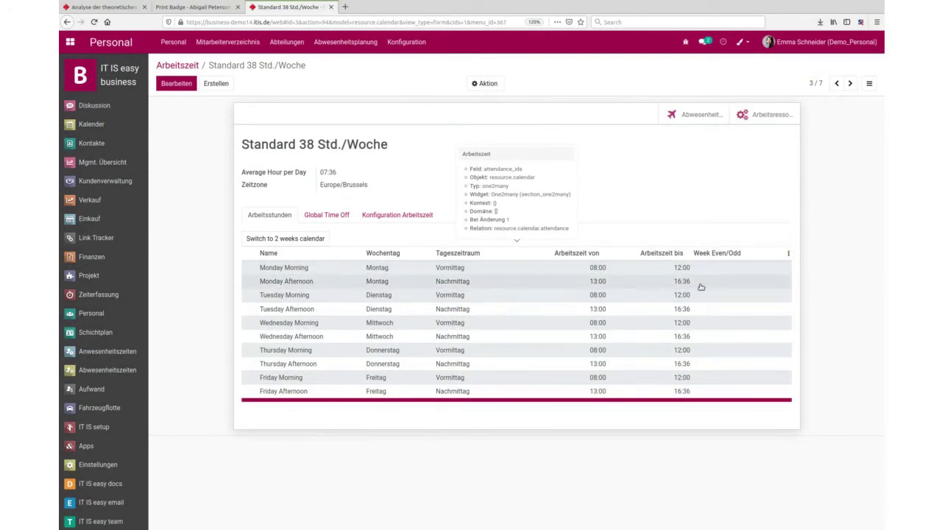
drag(350, 177, 240, 174)
click(392, 175)
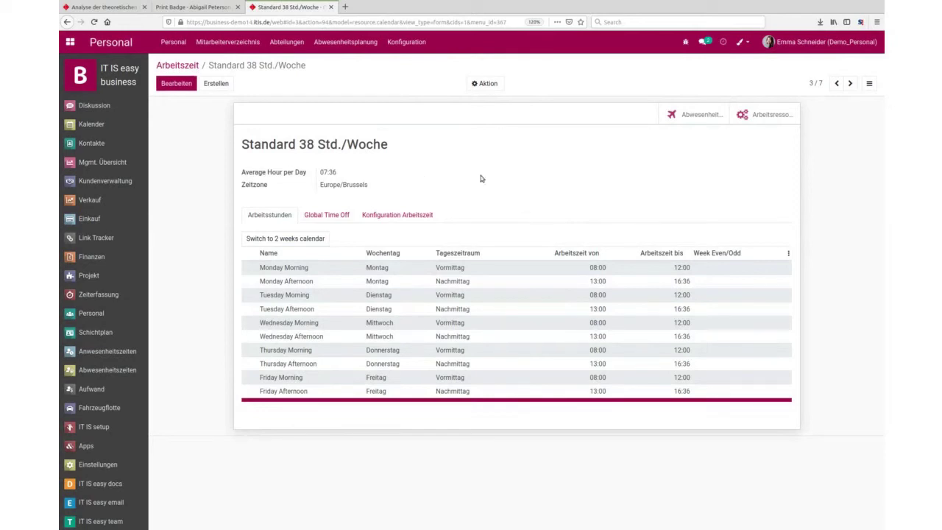
Examine the absences linked to the Standard 38 Std./Woche model.
click(419, 47)
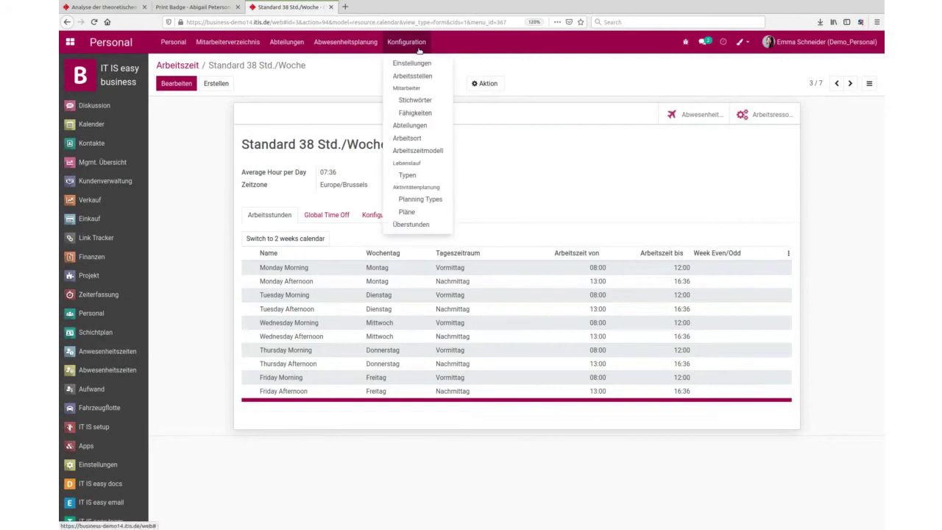
click(419, 48)
click(691, 116)
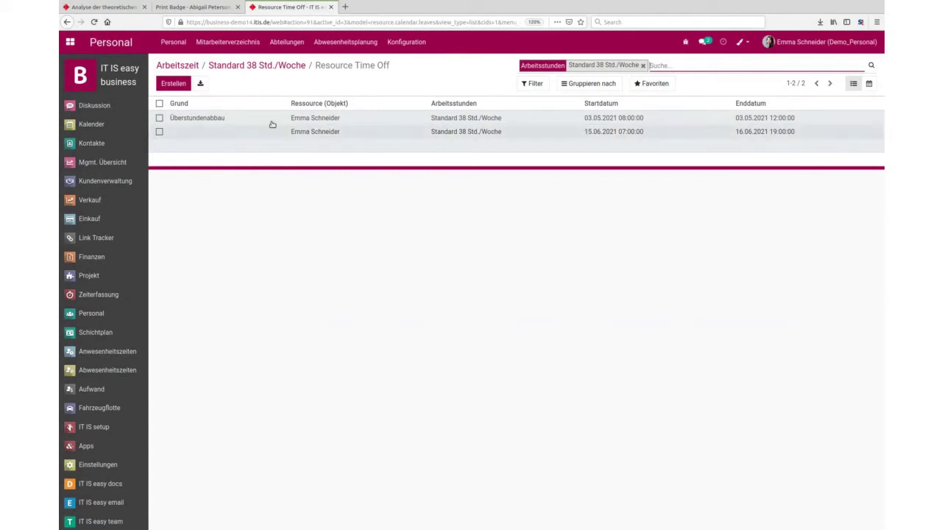
click(250, 67)
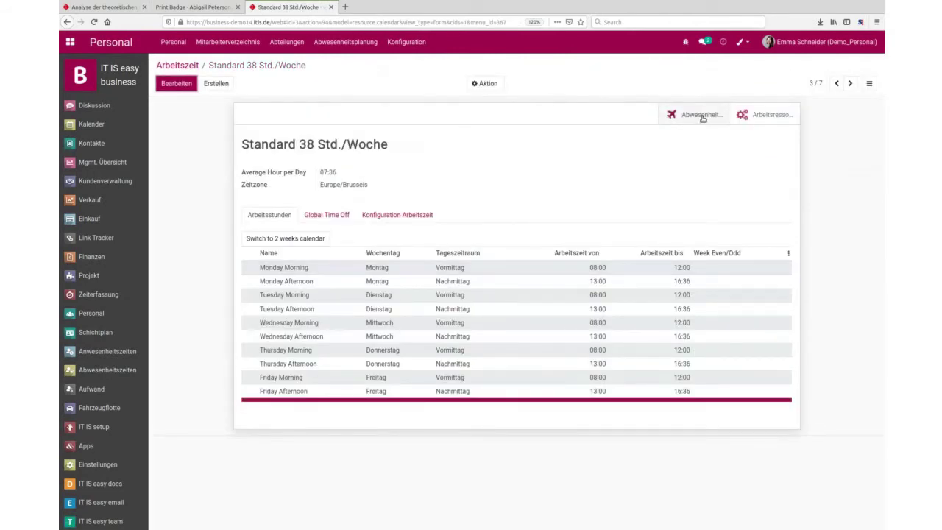
click(703, 117)
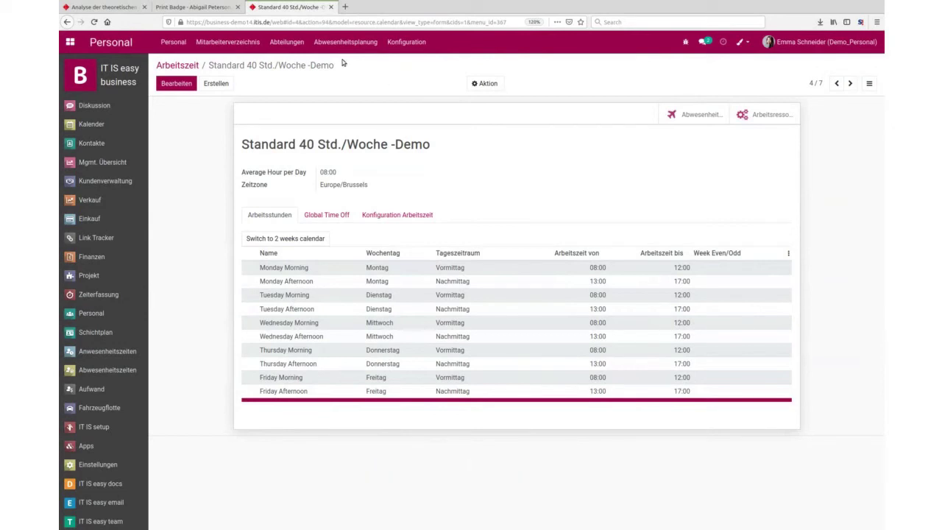
Switch to the open browser page with the analysis of theoretical vs. actual attendance times.
click(118, 8)
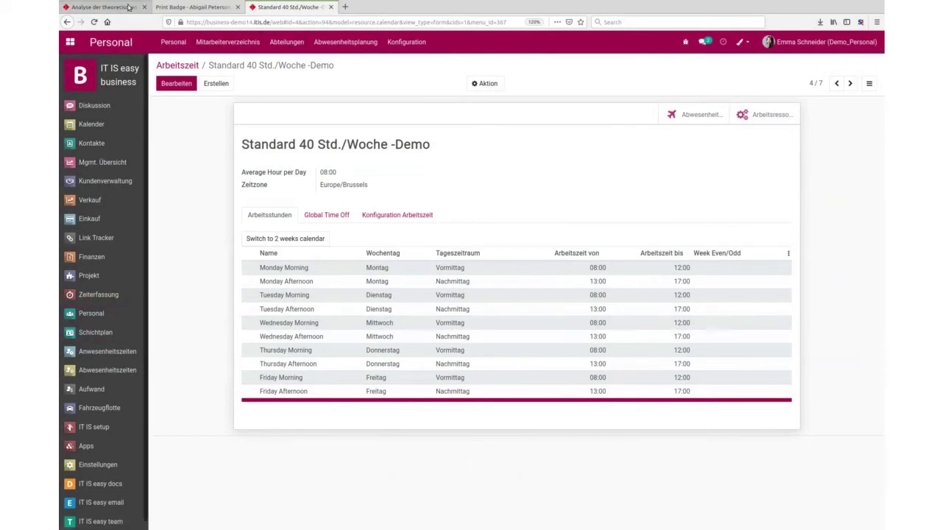
click(383, 43)
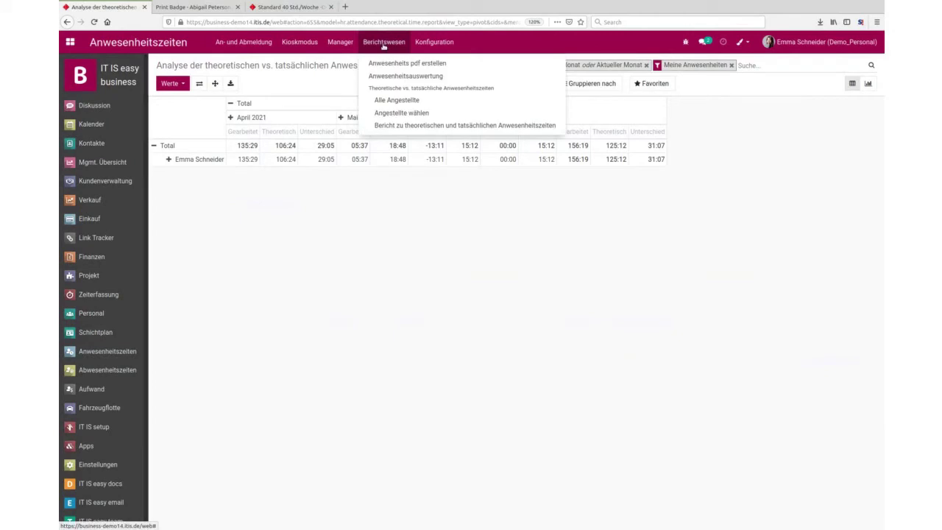
click(313, 227)
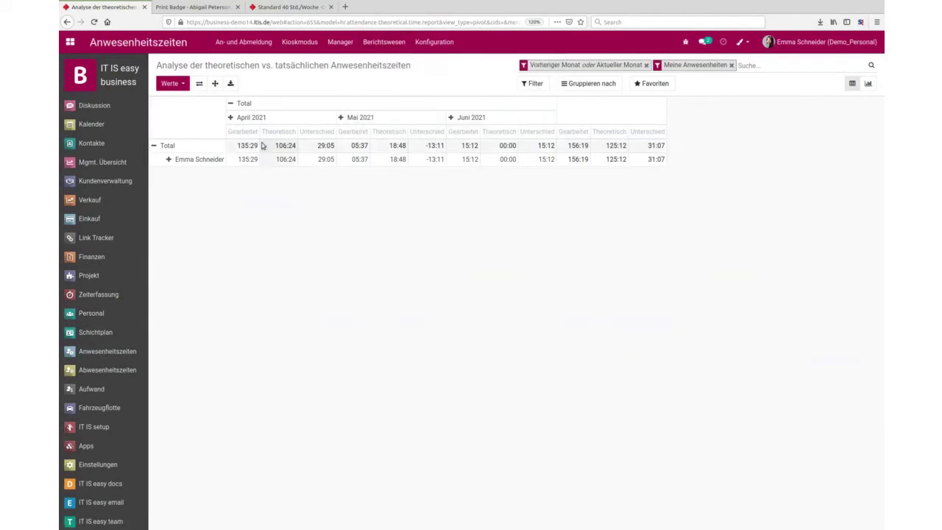
Collapse the monthly columns of the attendance analysis and group the columns by Datum per Day.
click(230, 119)
click(231, 104)
click(234, 106)
mouse_move(242, 132)
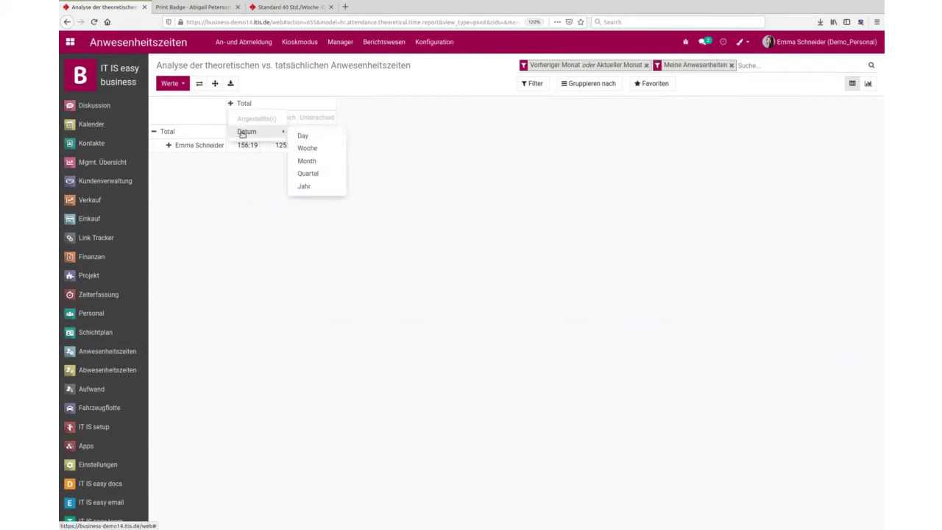
click(315, 135)
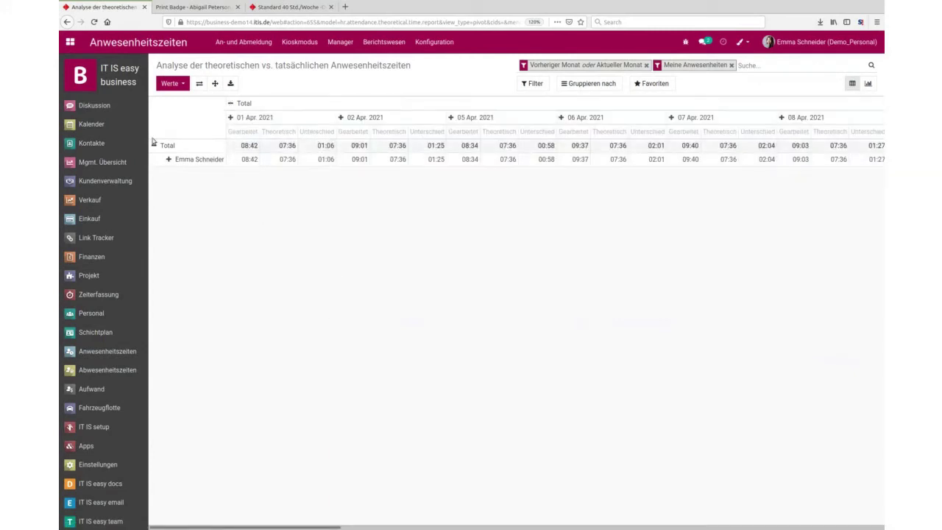
Collapse the analysis's day columns and employee rows, and group the columns by Angestellte(r).
click(231, 104)
click(231, 104)
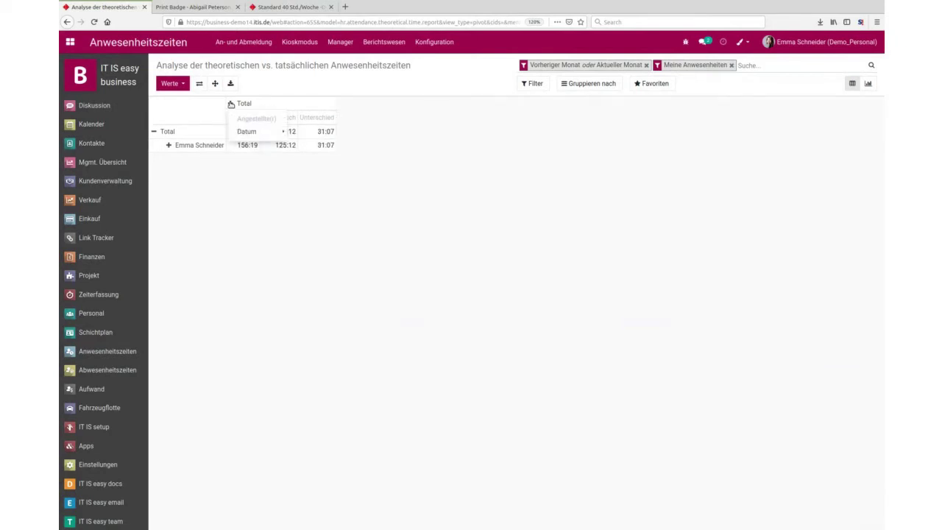
click(163, 132)
click(178, 105)
click(198, 119)
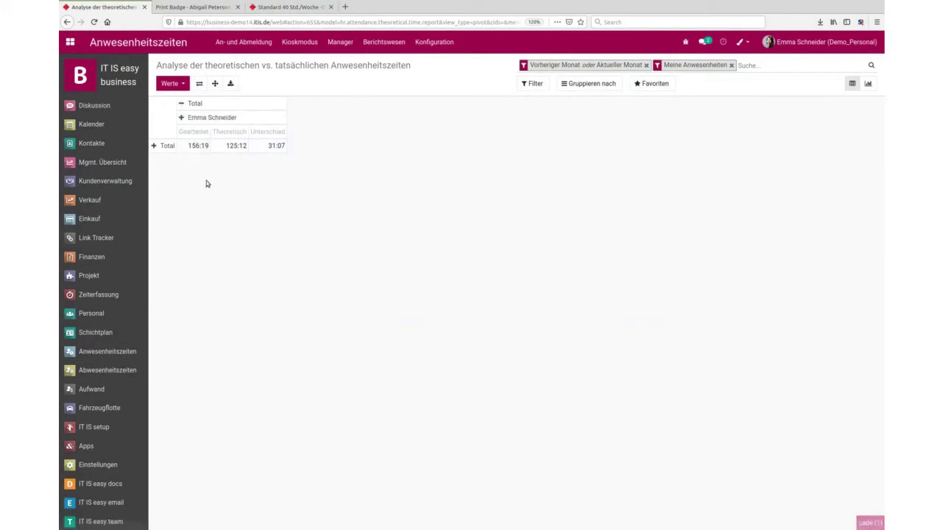
Group the rows of the attendance analysis by Datum per Day.
click(153, 146)
mouse_move(164, 174)
click(262, 184)
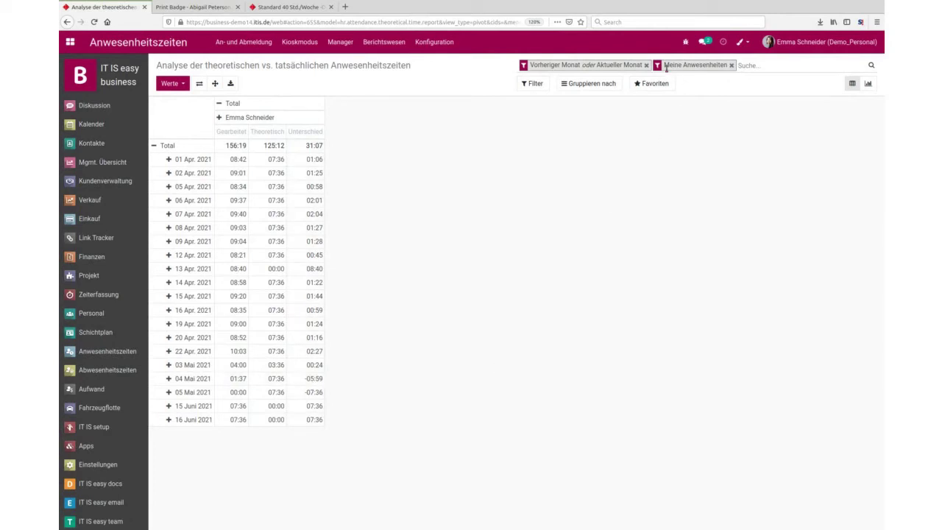
Remove the Meine Anwesenheiten filter and look through the daily attendance of all employees.
click(731, 65)
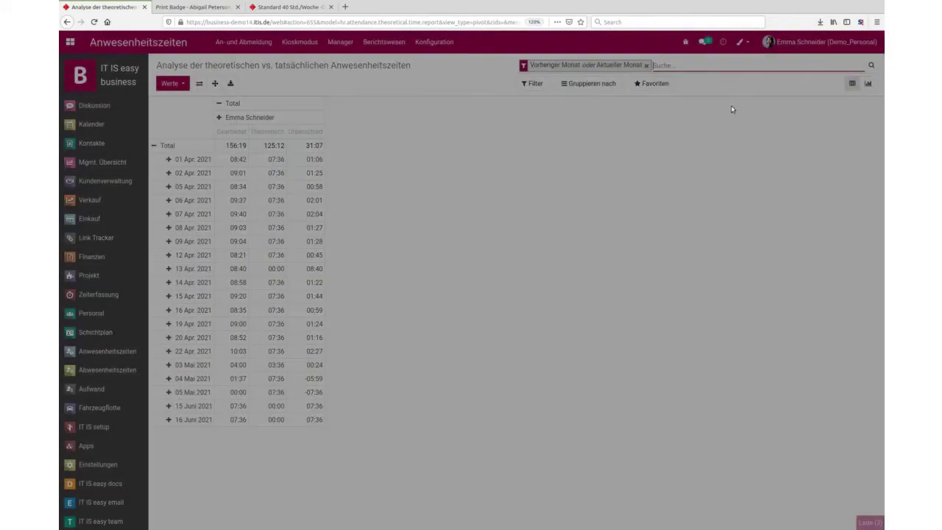
click(531, 83)
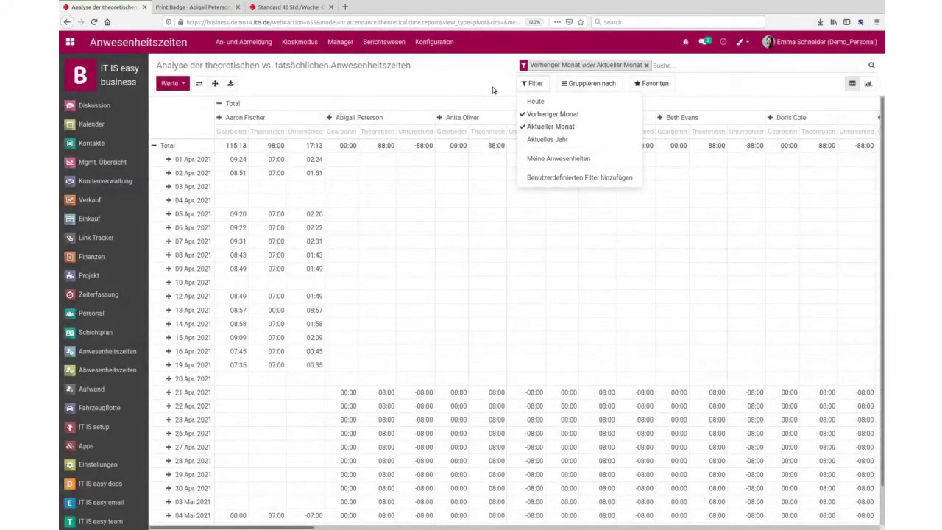
click(494, 89)
scroll(443, 268, down, 1)
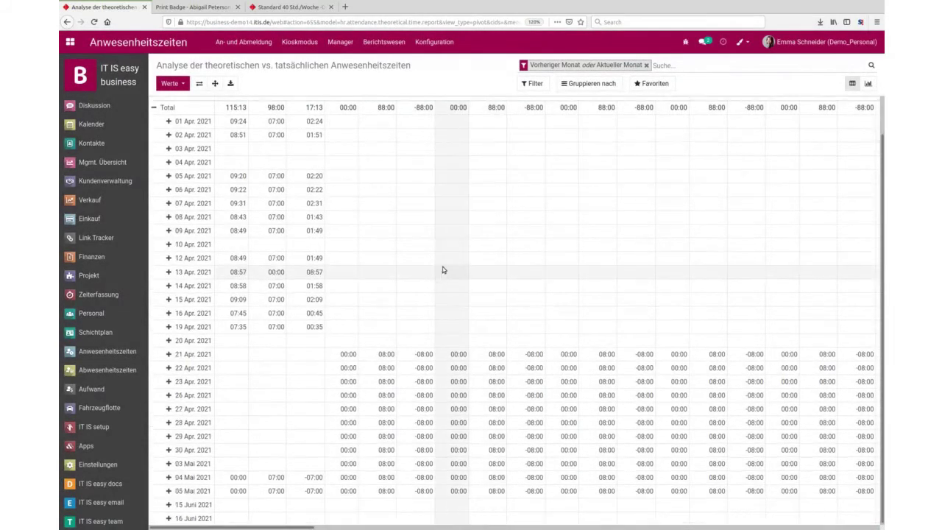
scroll(482, 323, up, 1)
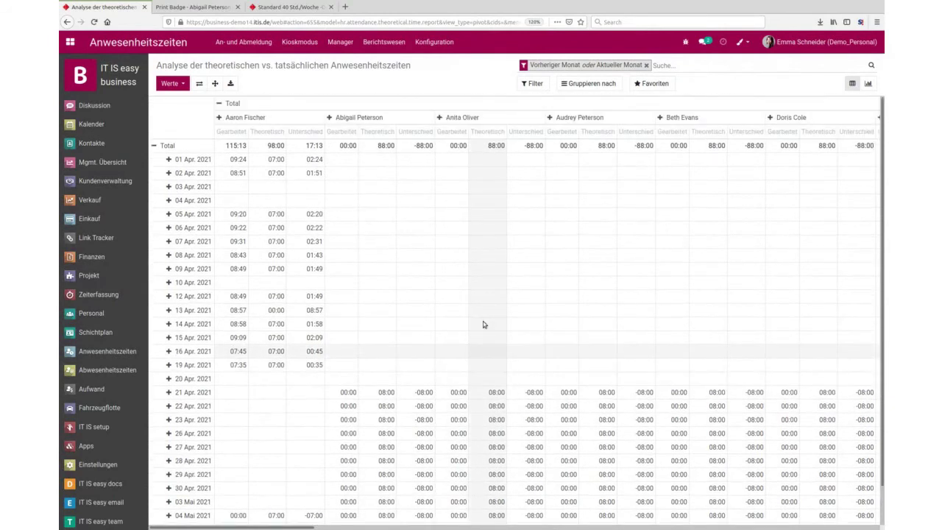
Restrict the analysis to Vorheriger Monat by removing the Aktueller Monat filter, and view the option to save the current search.
click(534, 83)
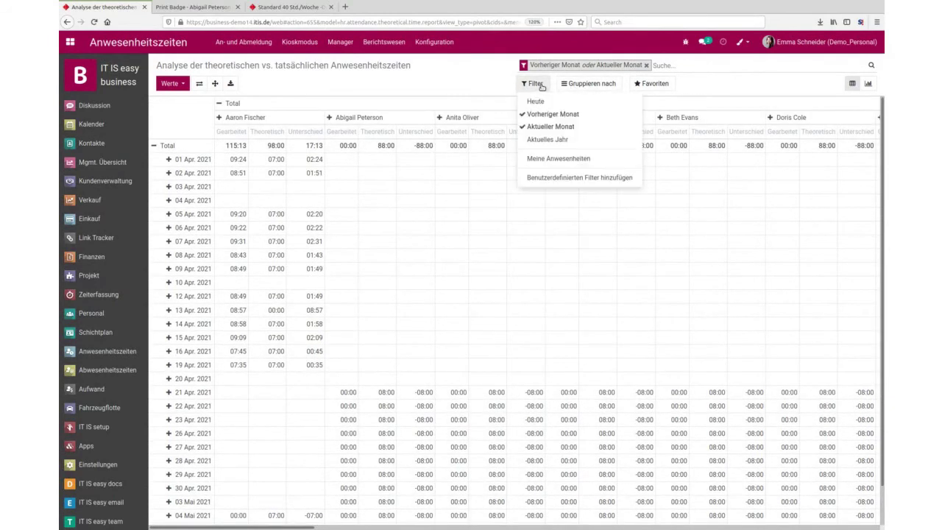
click(581, 126)
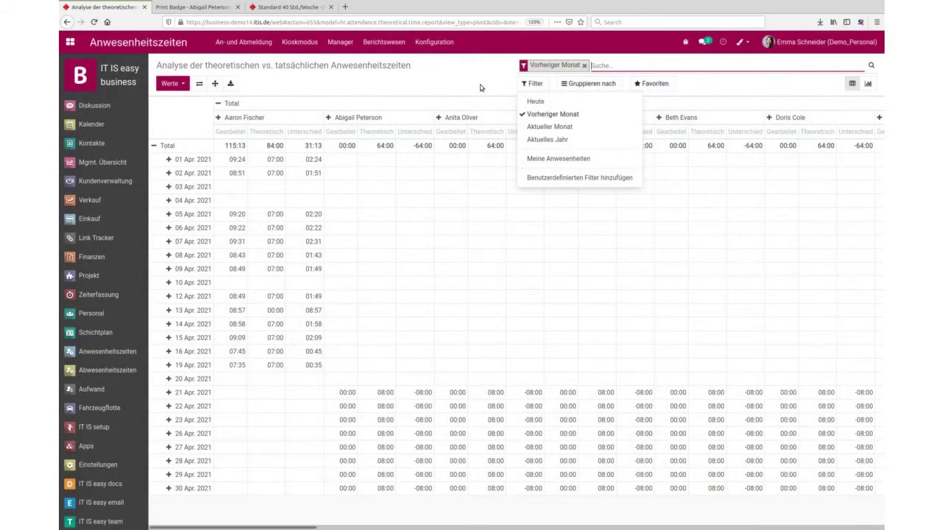
click(479, 88)
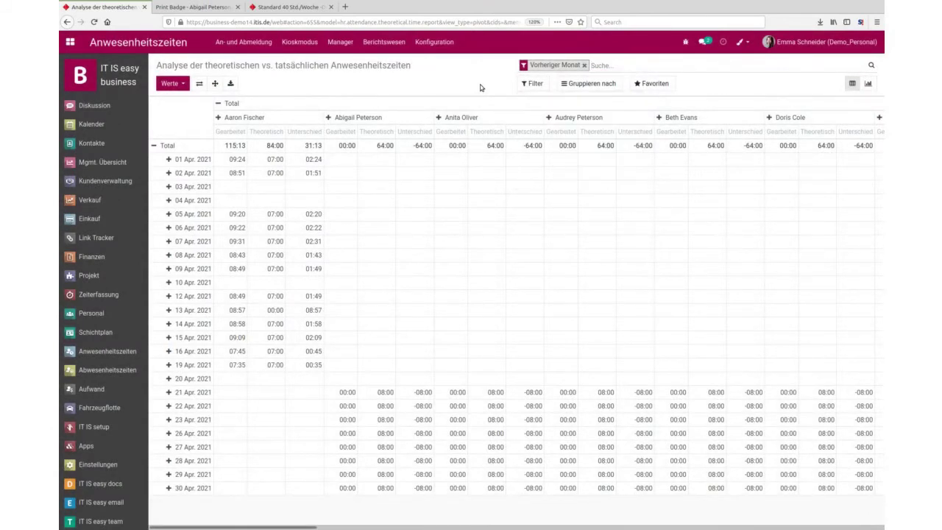
click(648, 84)
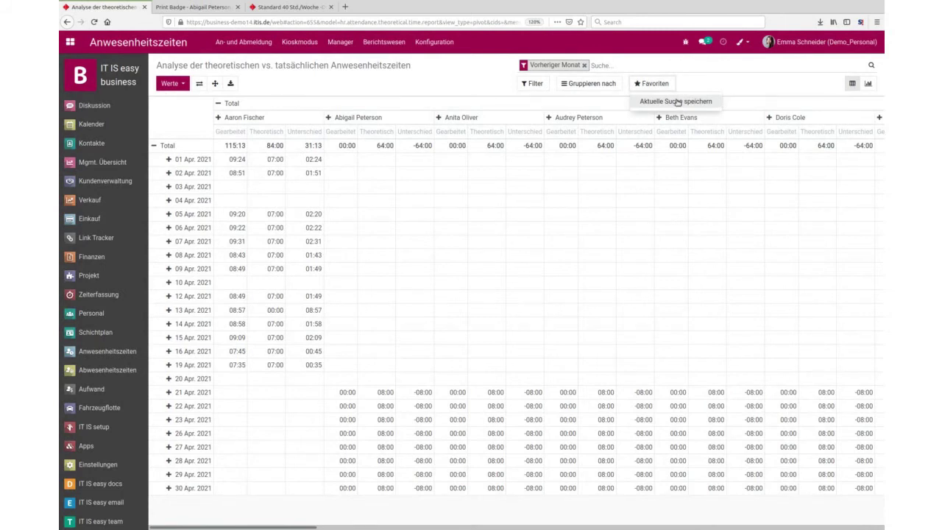
click(462, 72)
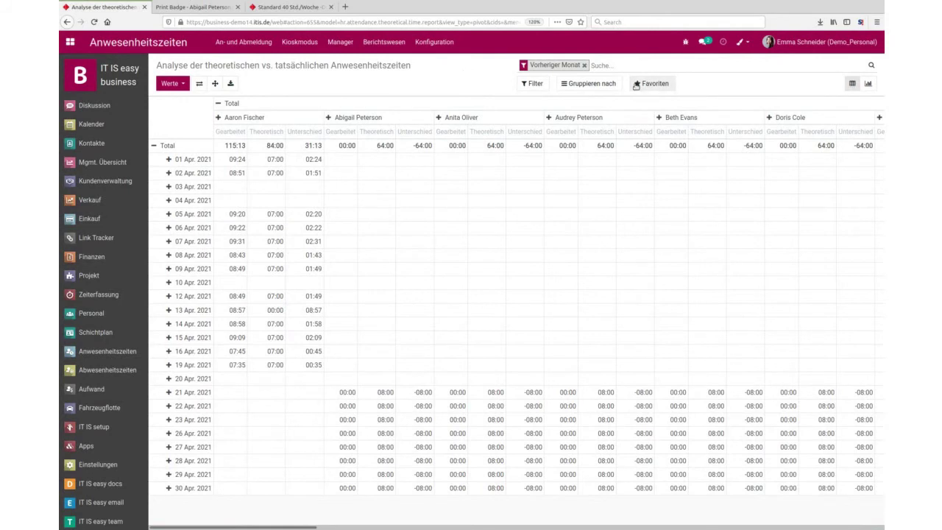
Open the Anwesenheitsauswertung report, inspect one employee's monthly bars and show the statistics as a pivot table.
click(390, 44)
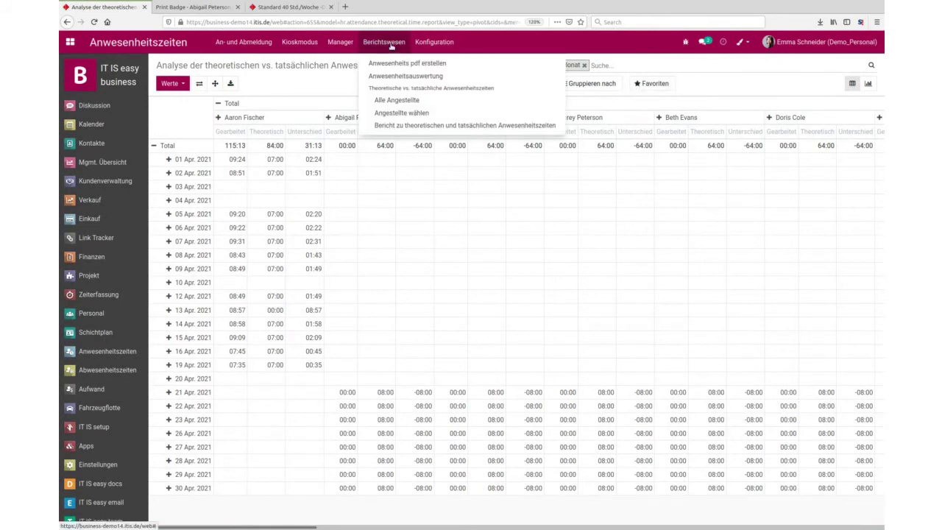
click(424, 77)
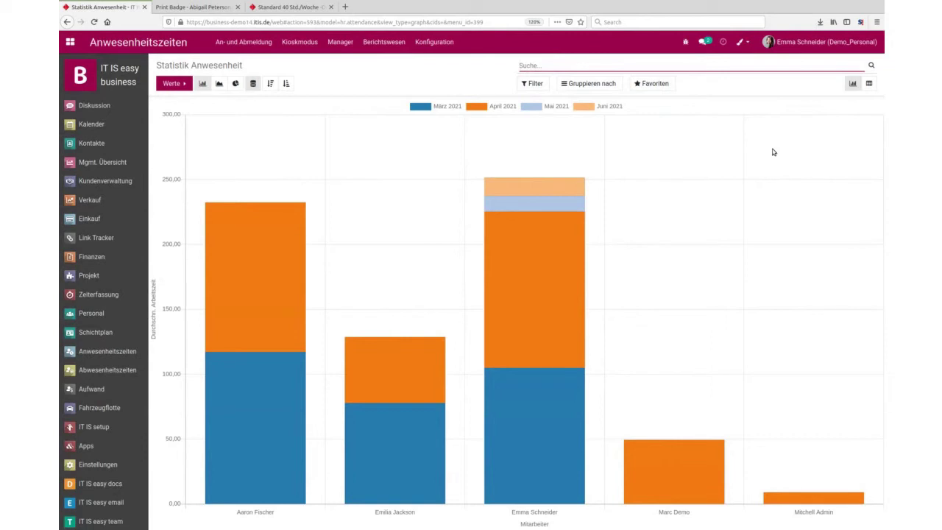
mouse_move(537, 474)
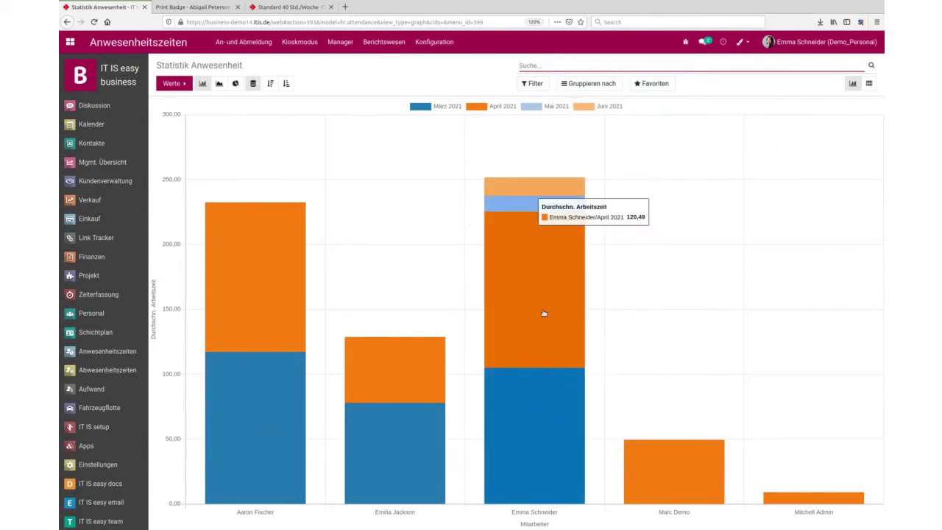
mouse_move(534, 191)
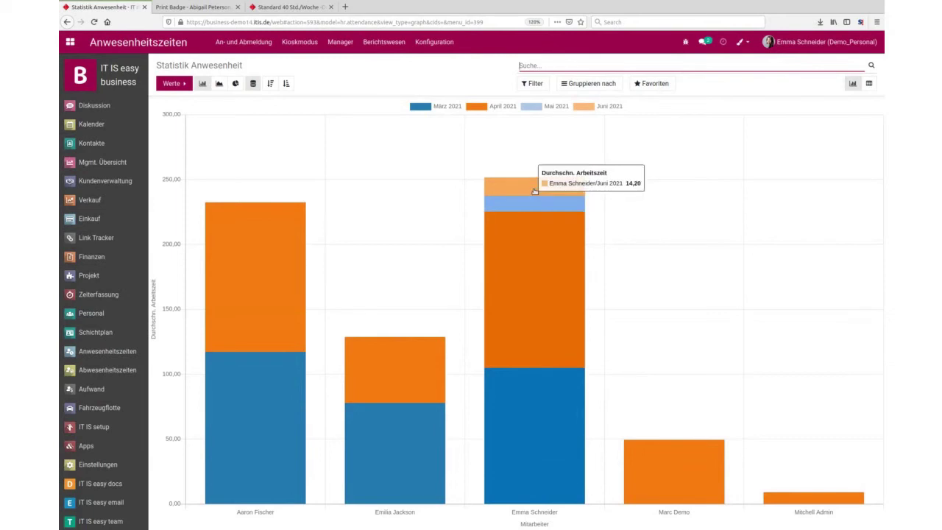
click(869, 84)
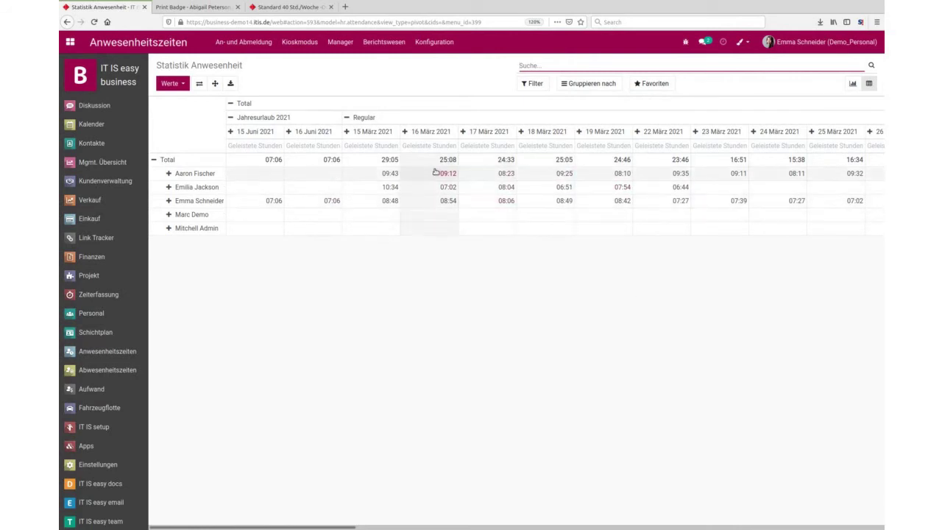
Start a printed attendance report and set its period from 01.04.2021 to 30.04.2021.
click(389, 44)
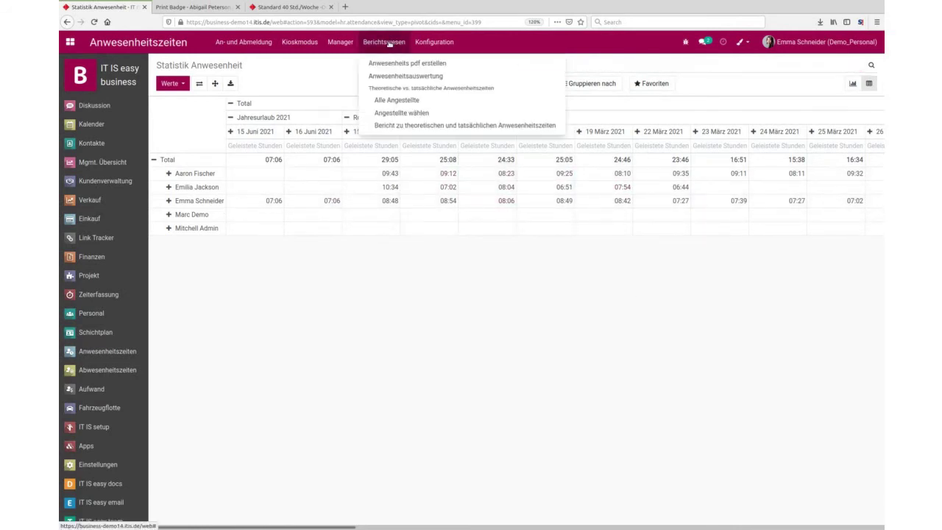
click(395, 64)
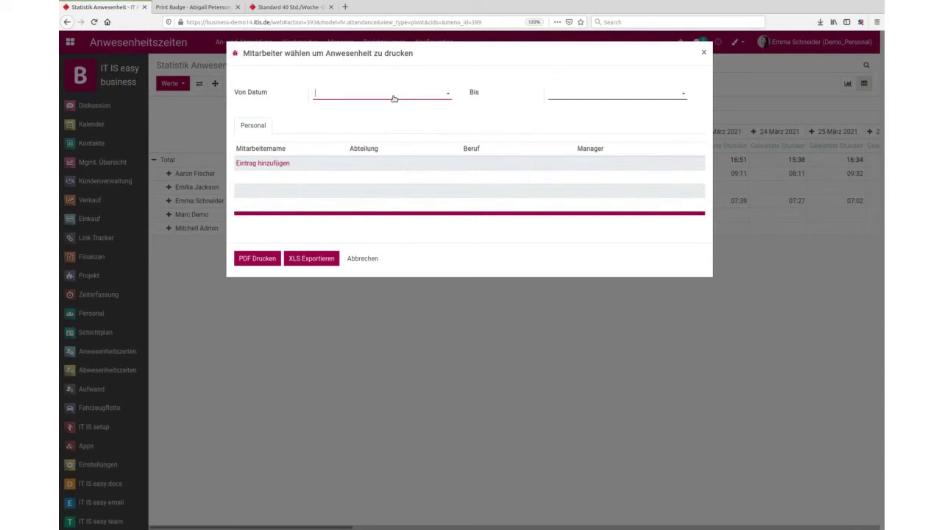
click(394, 98)
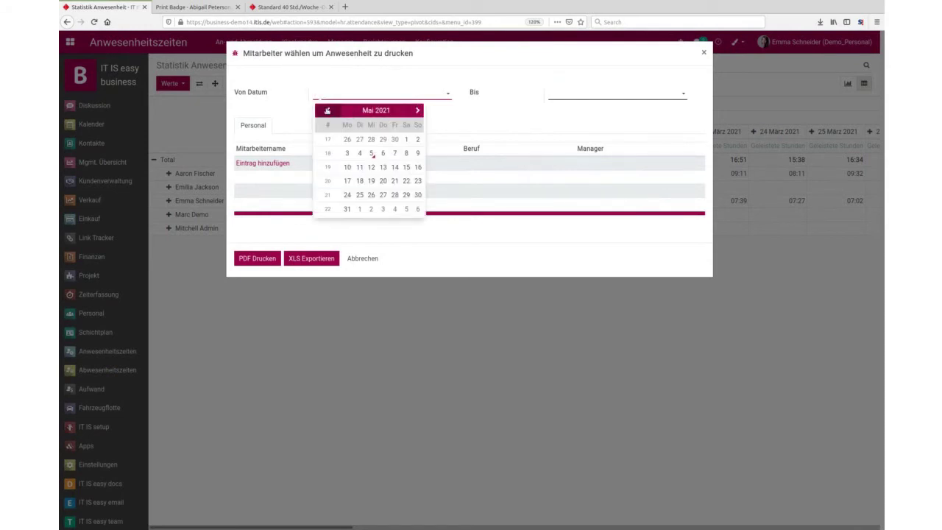
click(328, 110)
click(383, 139)
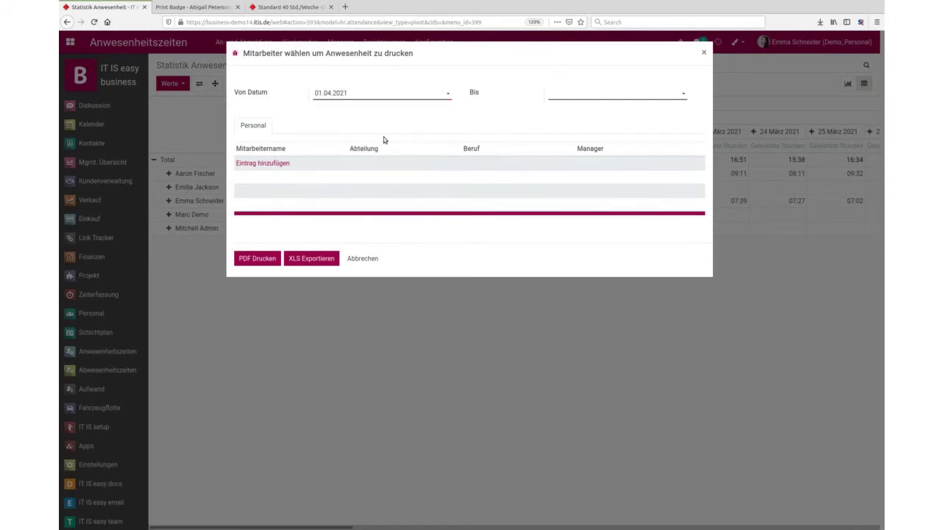
click(568, 97)
click(562, 110)
click(629, 194)
Find one employee by first name, add them to the attendance report and print it as a PDF.
click(270, 166)
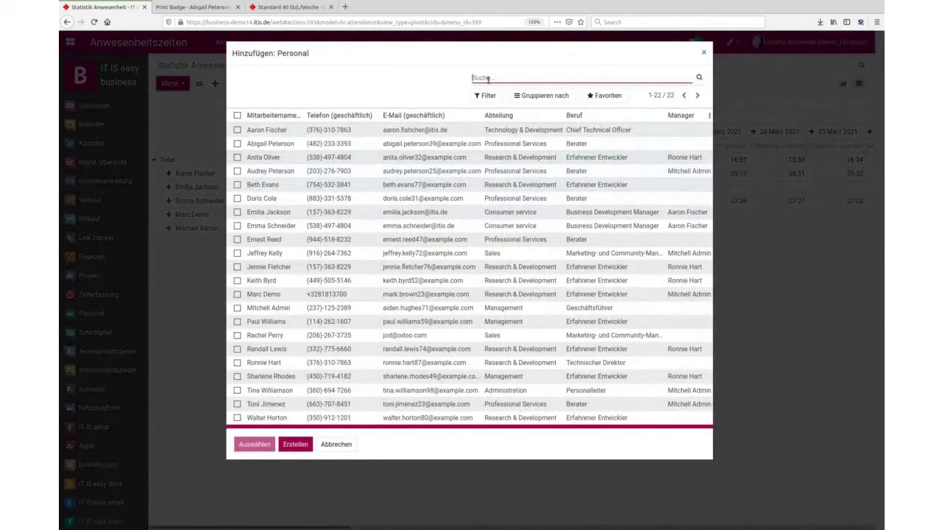
text(emma)
key(Return)
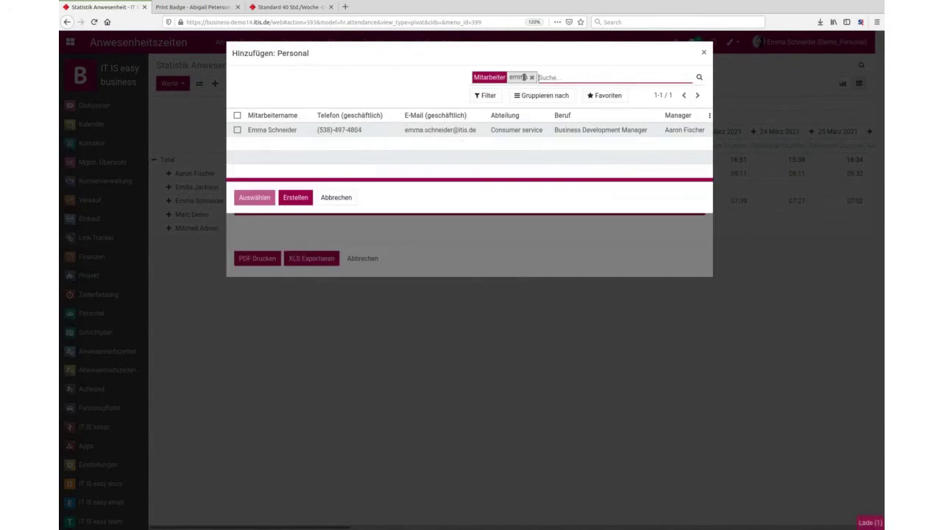
click(237, 130)
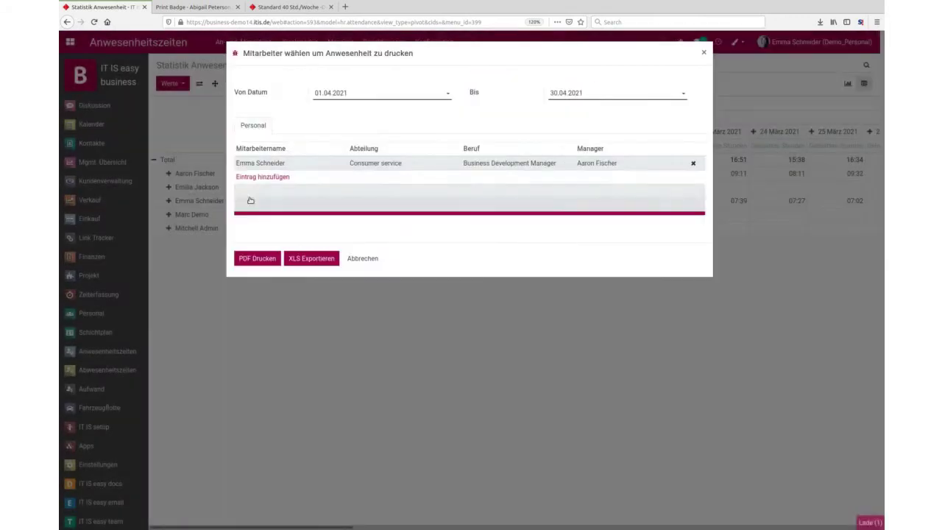
click(253, 197)
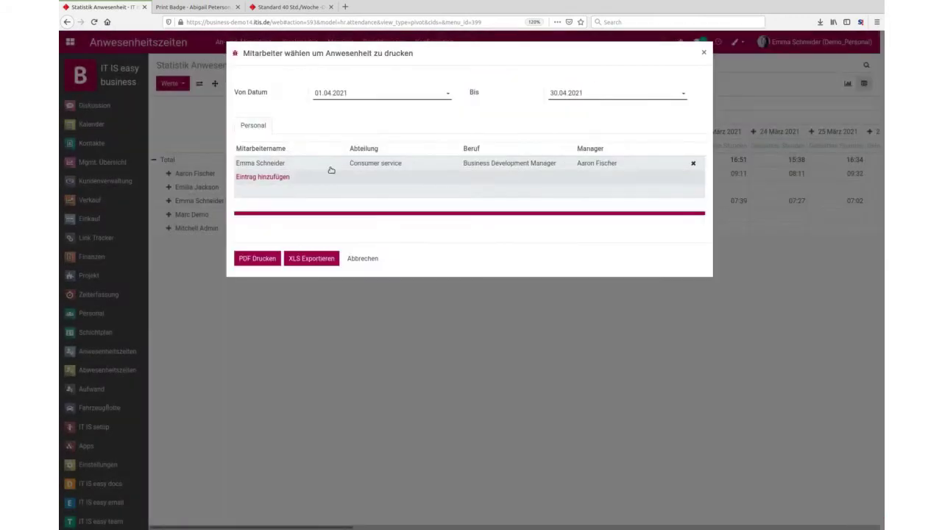
click(248, 262)
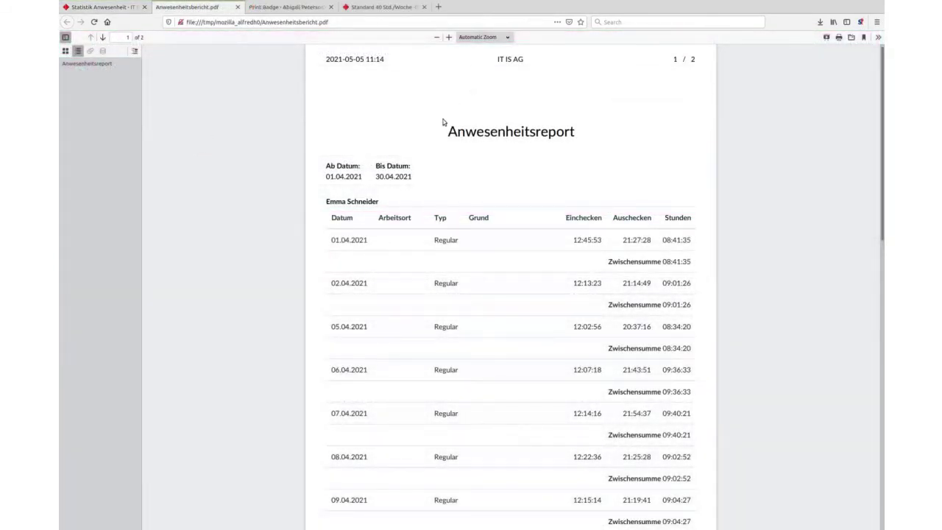
Examine the daily check-in and check-out times, subtotals, work locations and reasons in the Anwesenheitsreport, then return to the print dialog.
scroll(416, 126, down, 2)
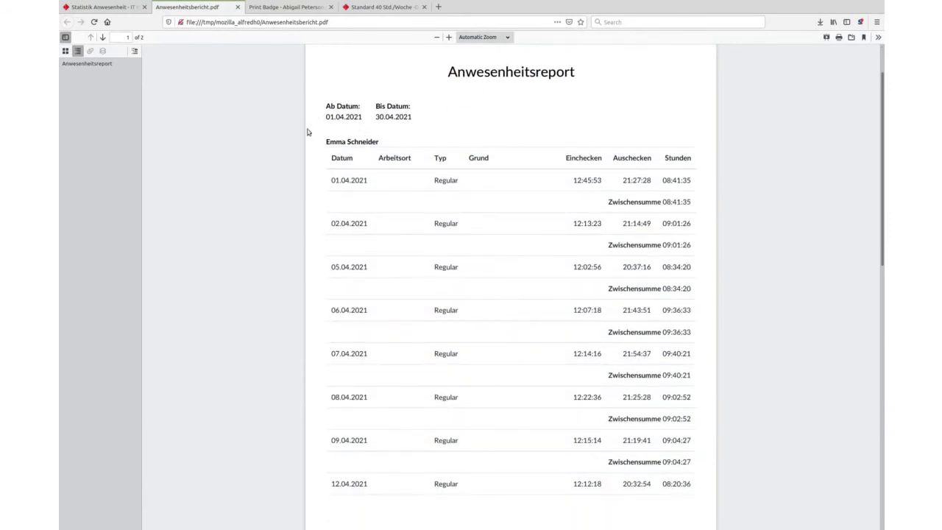
drag(326, 142, 388, 142)
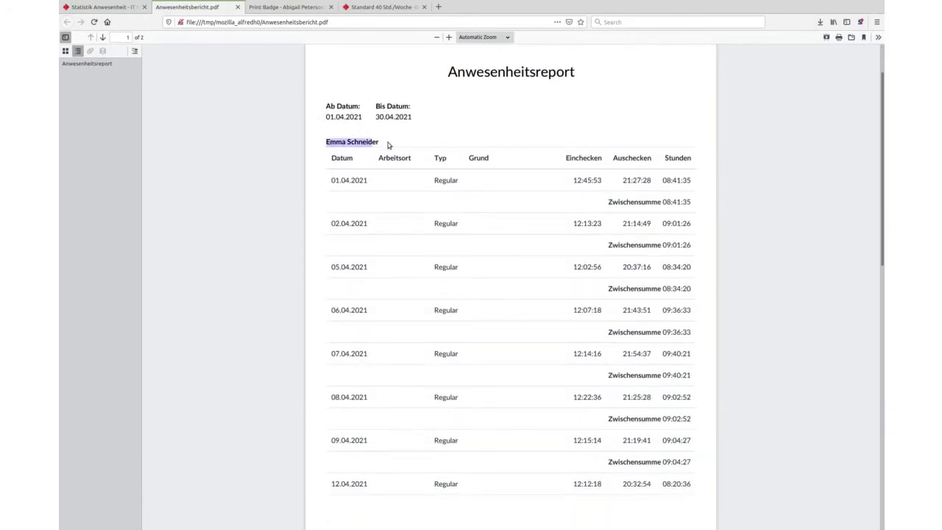
scroll(387, 145, down, 2)
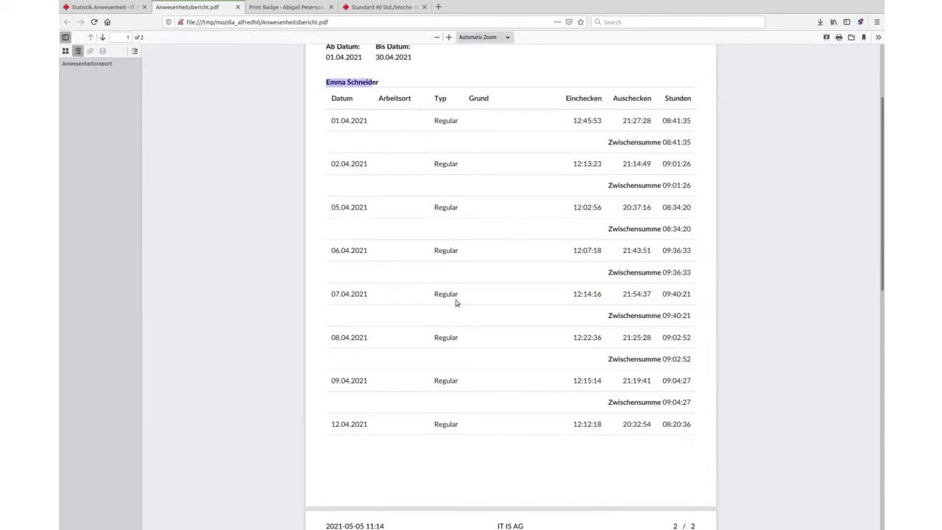
drag(582, 278, 687, 274)
click(694, 274)
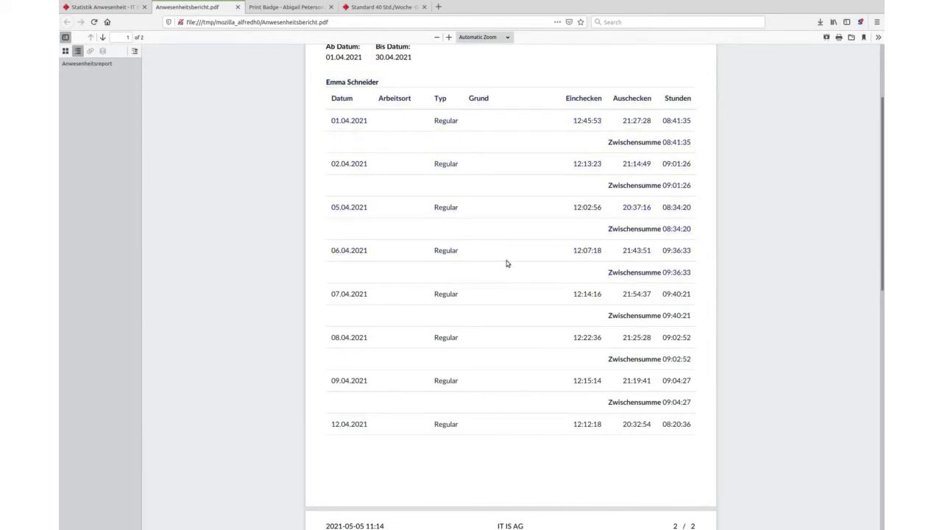
scroll(496, 265, down, 5)
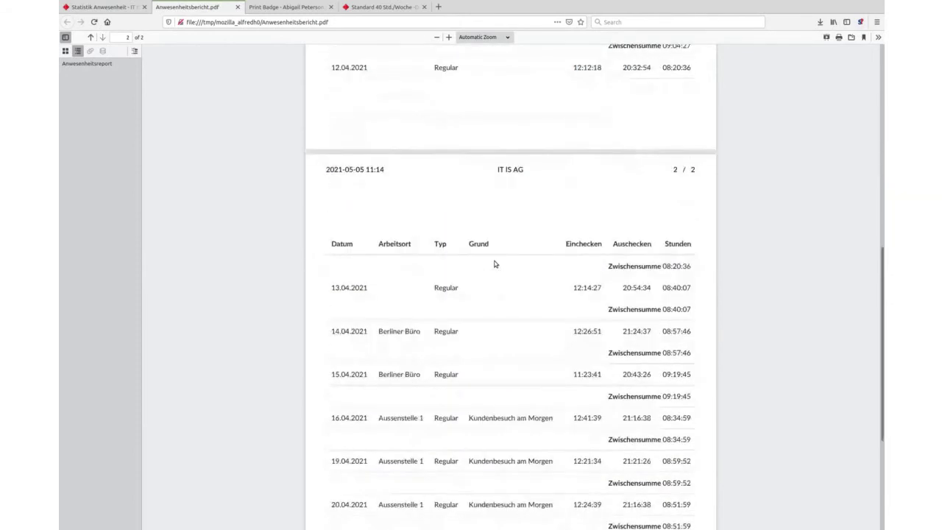
scroll(495, 264, down, 2)
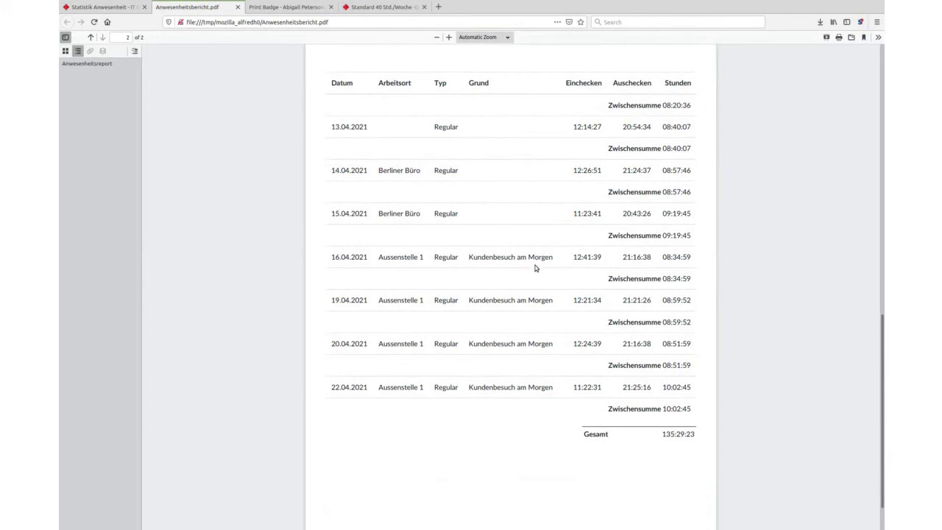
scroll(535, 266, down, 2)
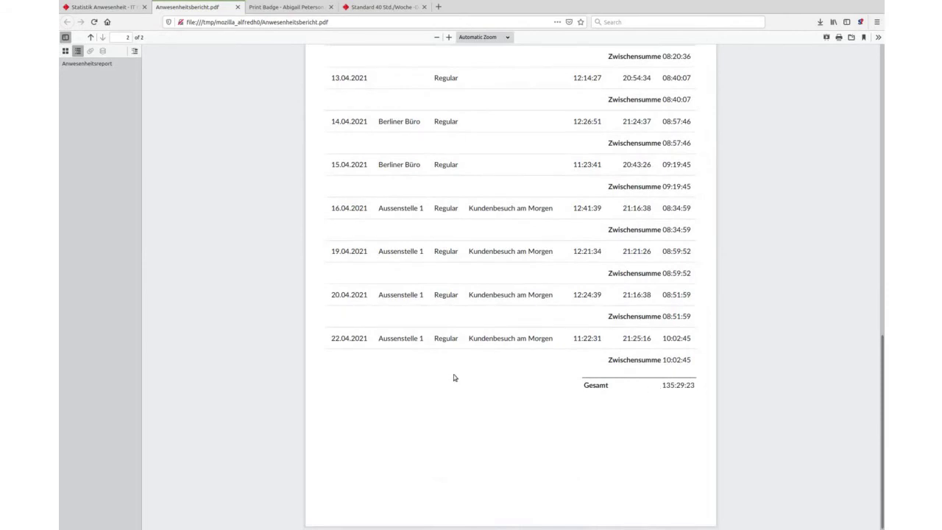
scroll(456, 381, up, 2)
scroll(454, 375, up, 5)
scroll(454, 373, up, 11)
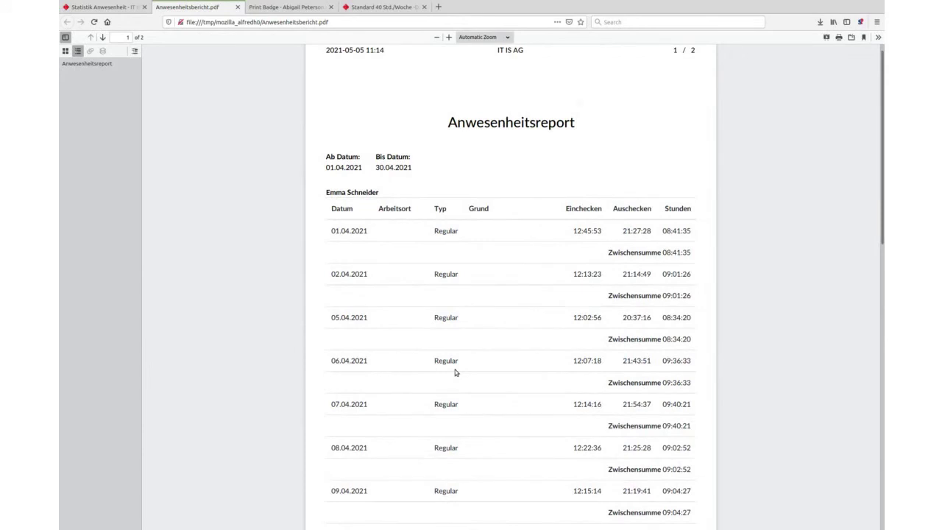
click(110, 8)
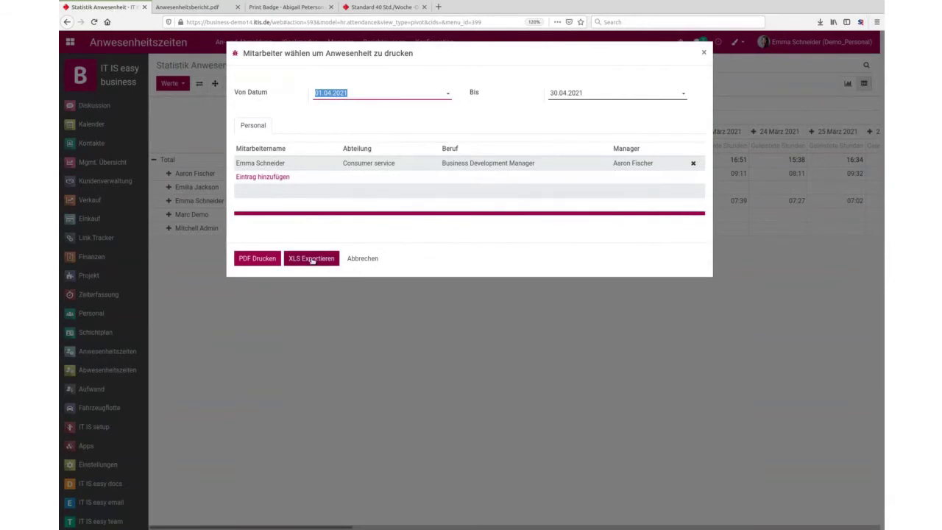
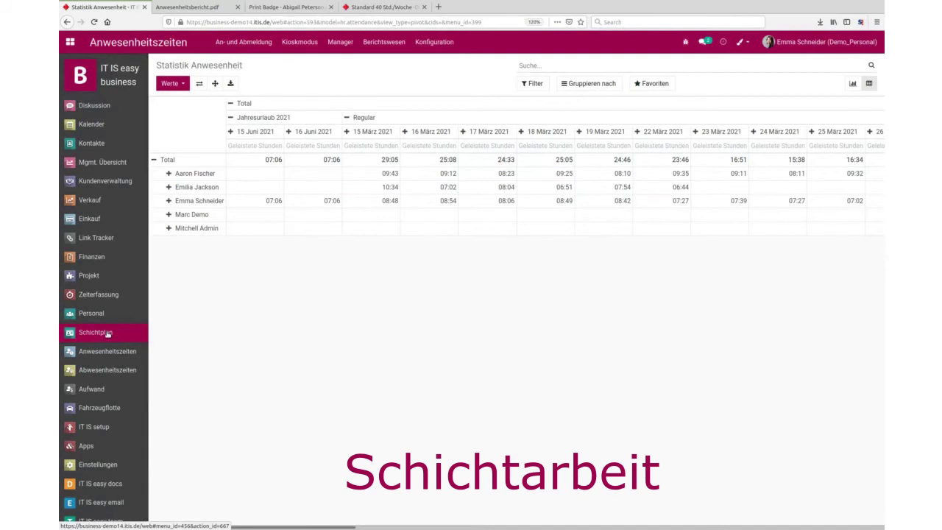
Open the Schichtplan module, look at the Meine Schicht calendar and switch to the calendar of Alle Schichten.
click(106, 333)
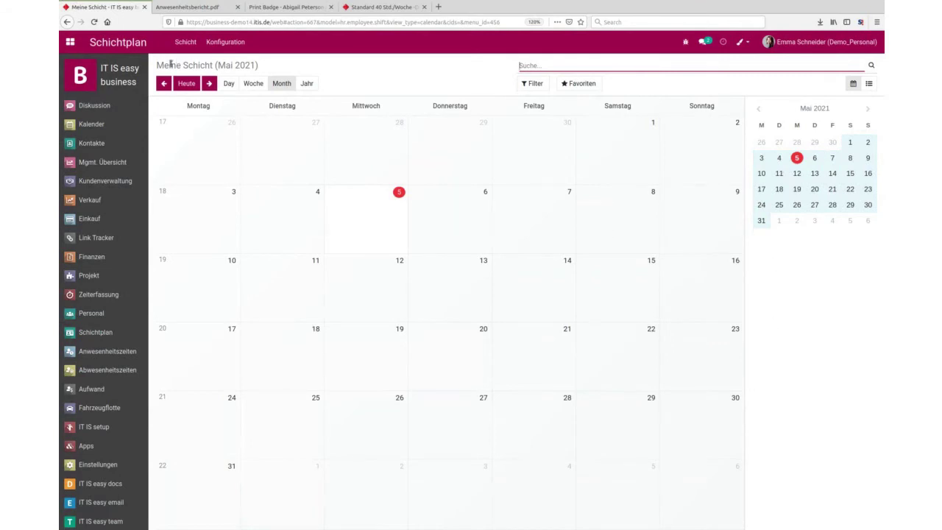
drag(214, 65, 156, 66)
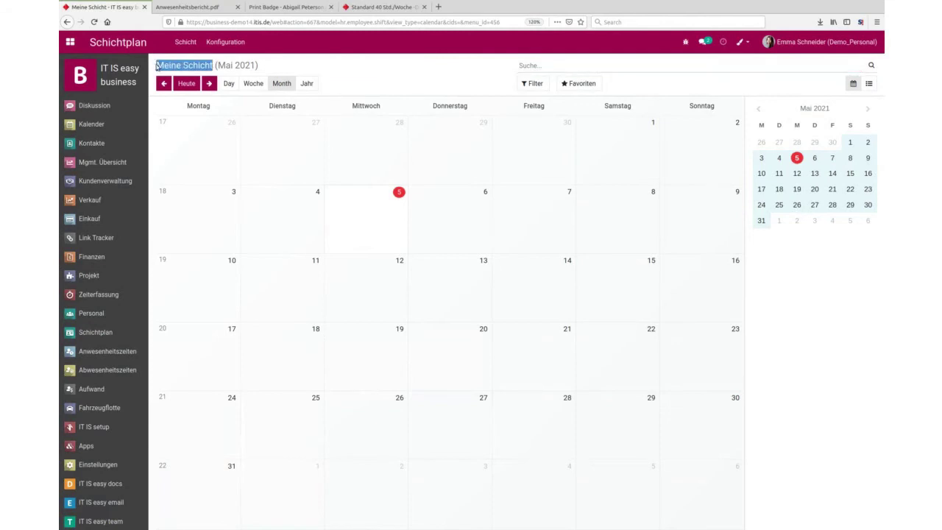
click(262, 64)
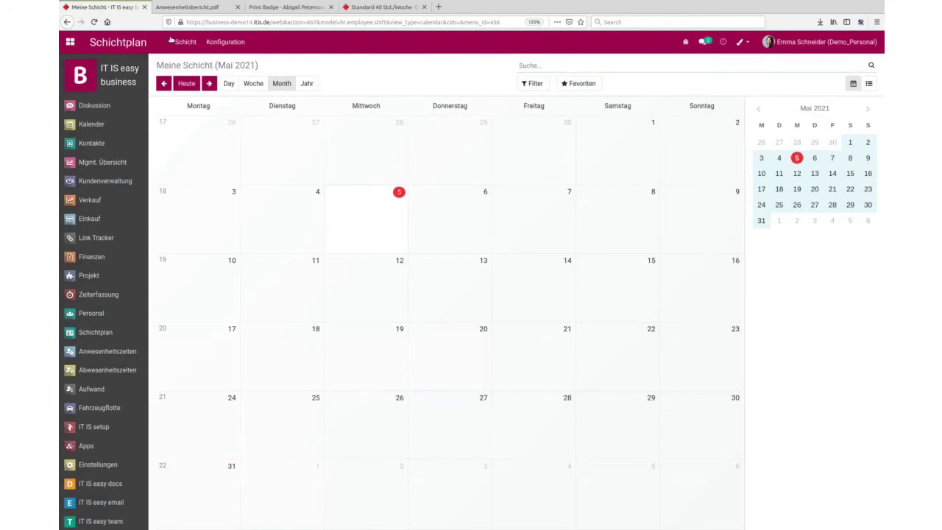
click(182, 42)
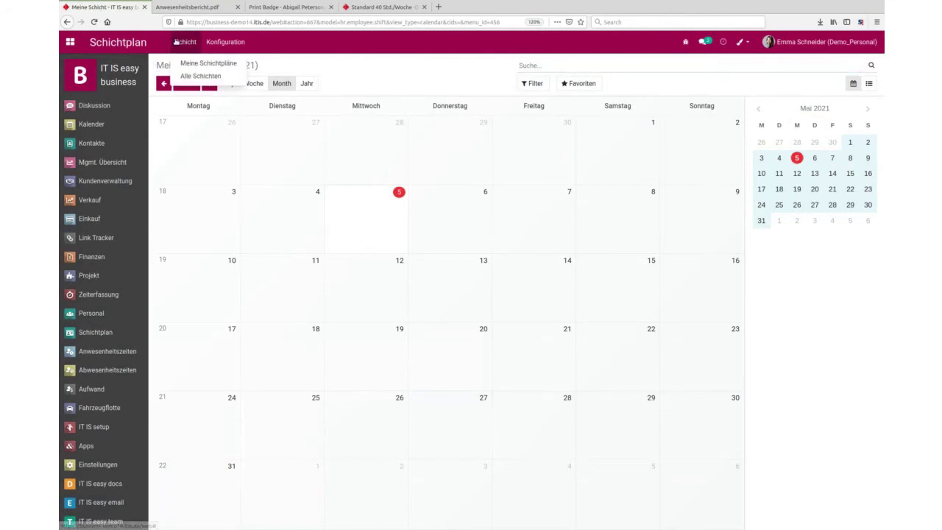
click(201, 76)
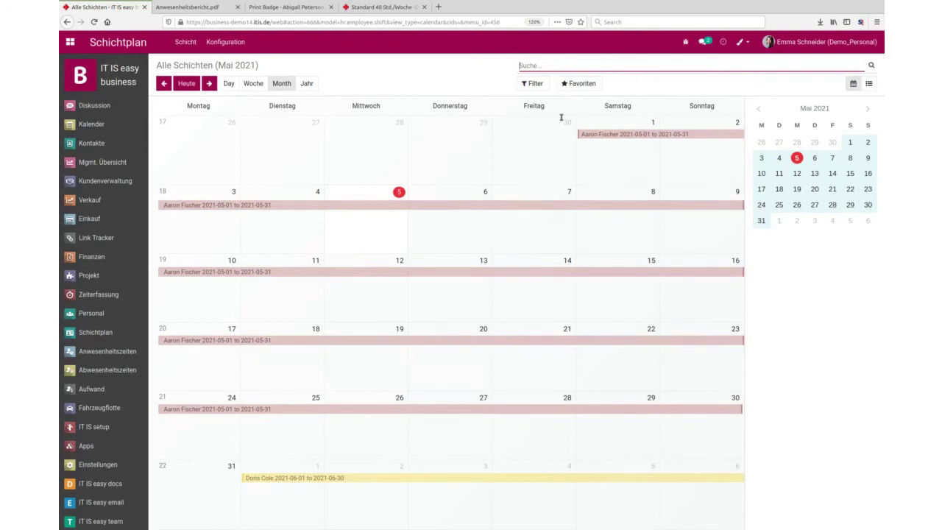
Start a new employee shift with the working hours Spätschicht 40 Std., applied to Mitarbeiter, and select the employee by name.
click(237, 44)
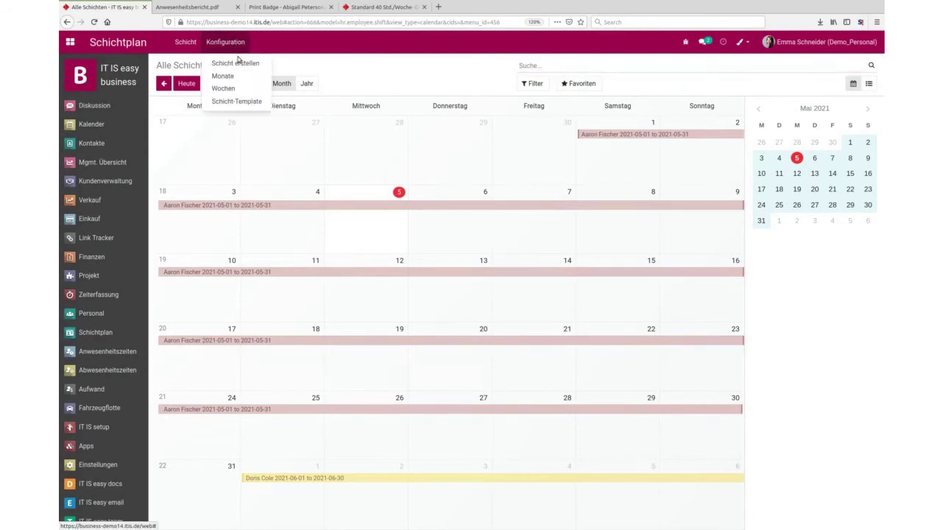
click(240, 64)
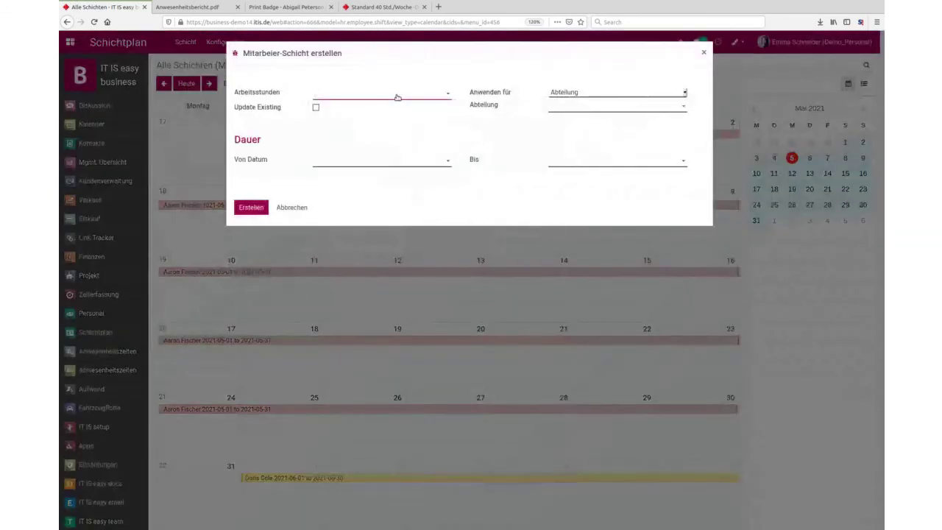
click(395, 96)
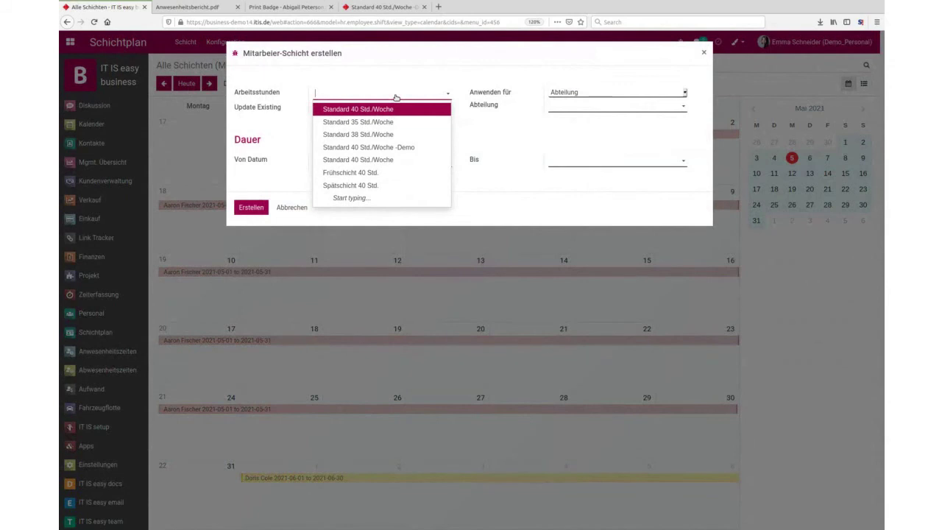
click(394, 184)
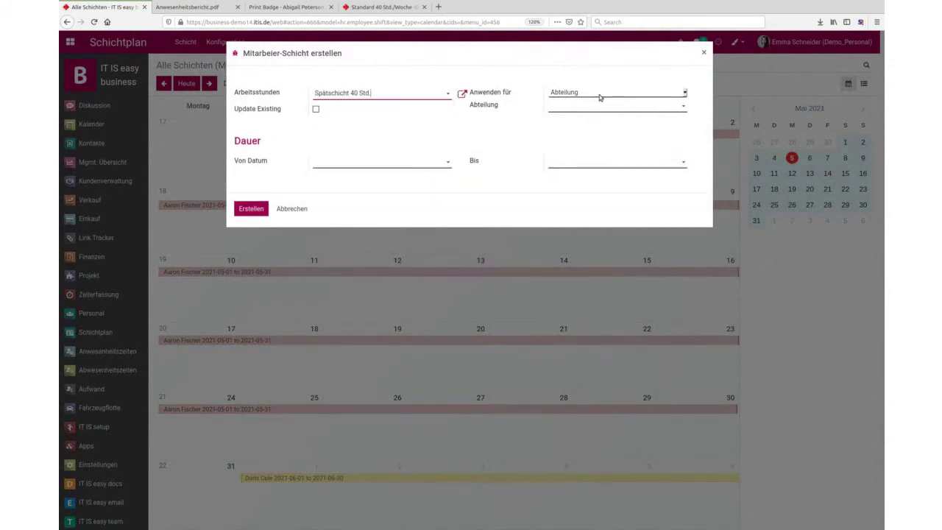
click(582, 118)
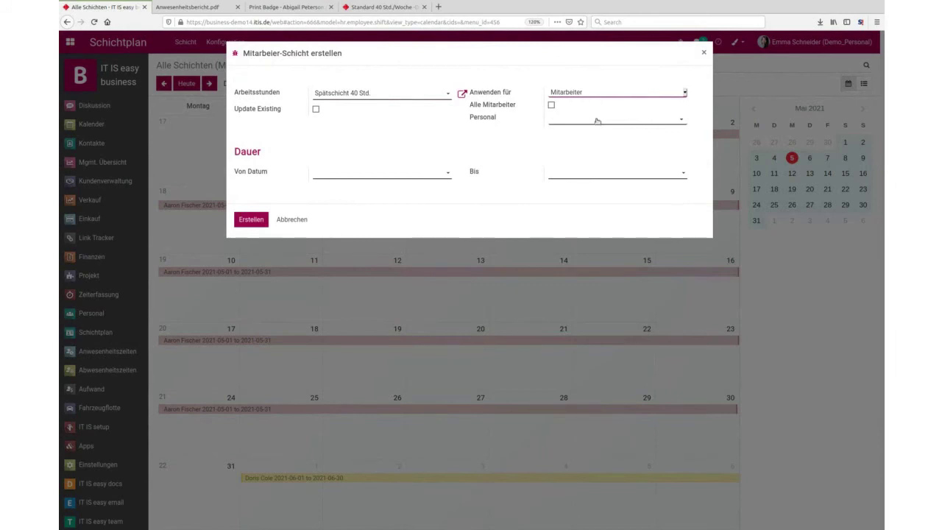
click(593, 122)
text(abi)
click(596, 134)
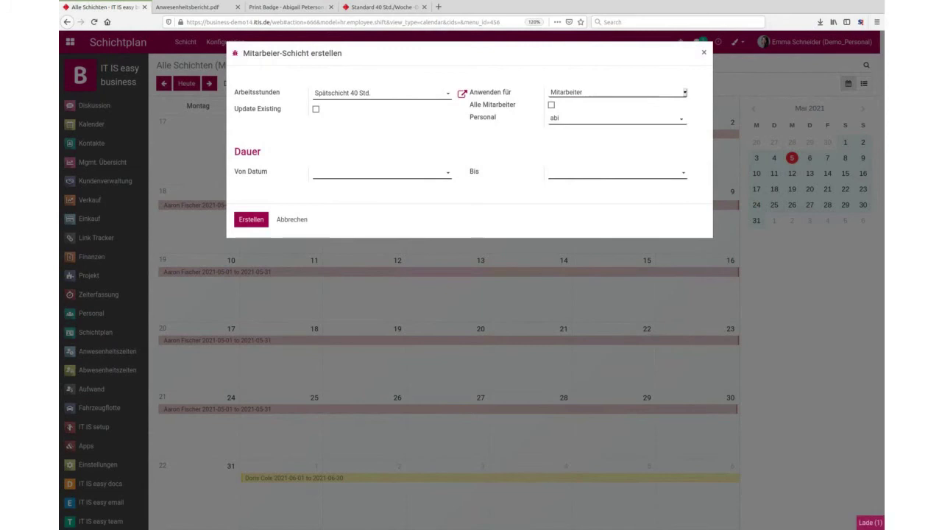
Set the shift's duration from 01.06.2021 to 30.06.2021 and create the shift.
click(333, 170)
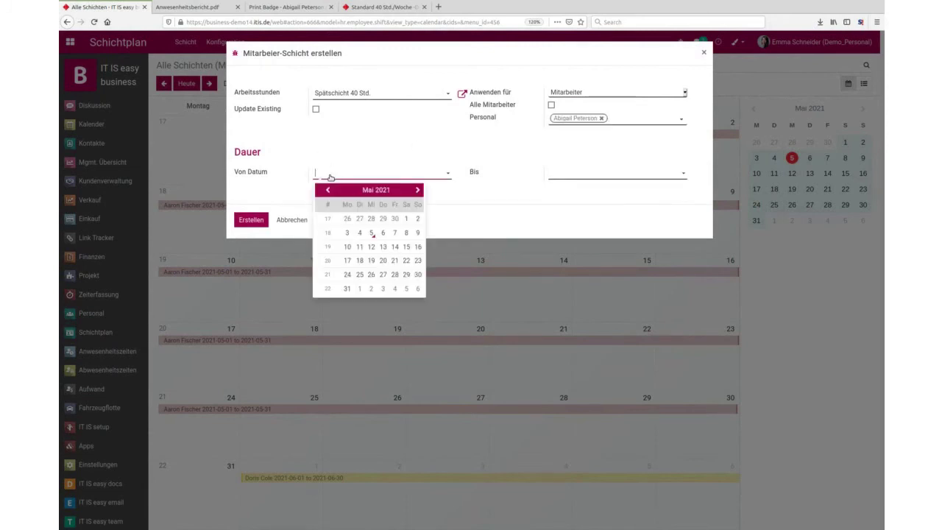
click(417, 190)
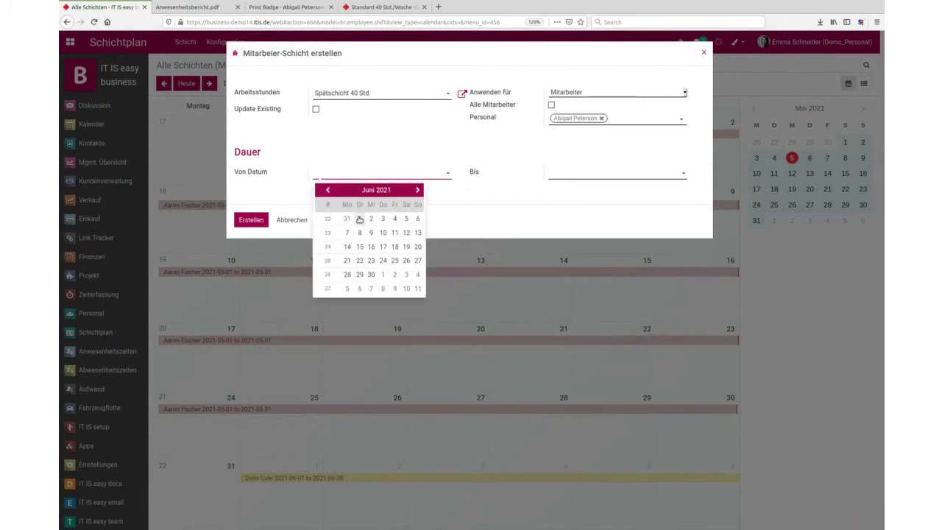
click(359, 218)
click(613, 174)
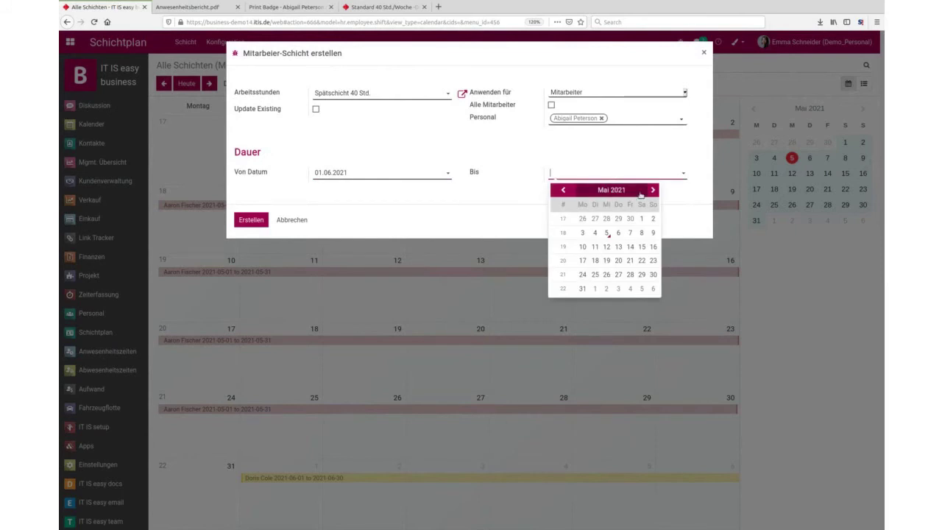
click(652, 190)
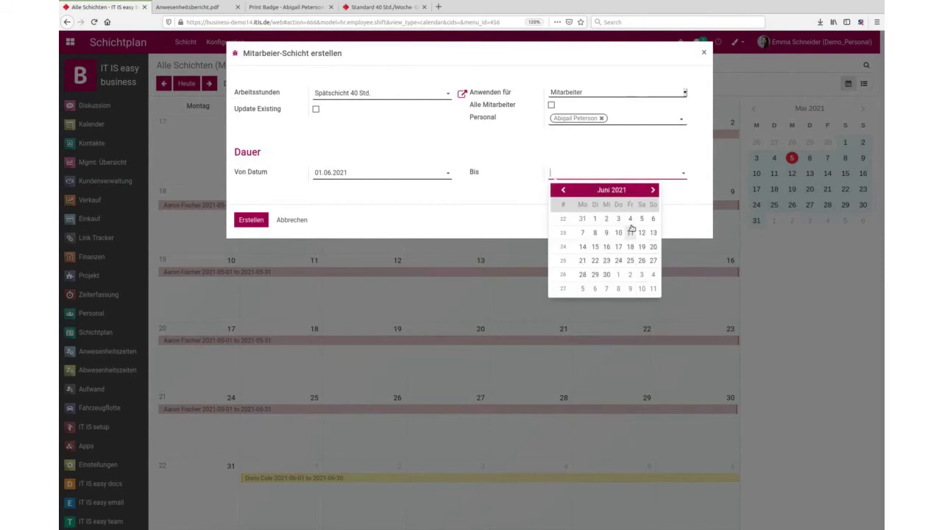
click(606, 274)
click(252, 219)
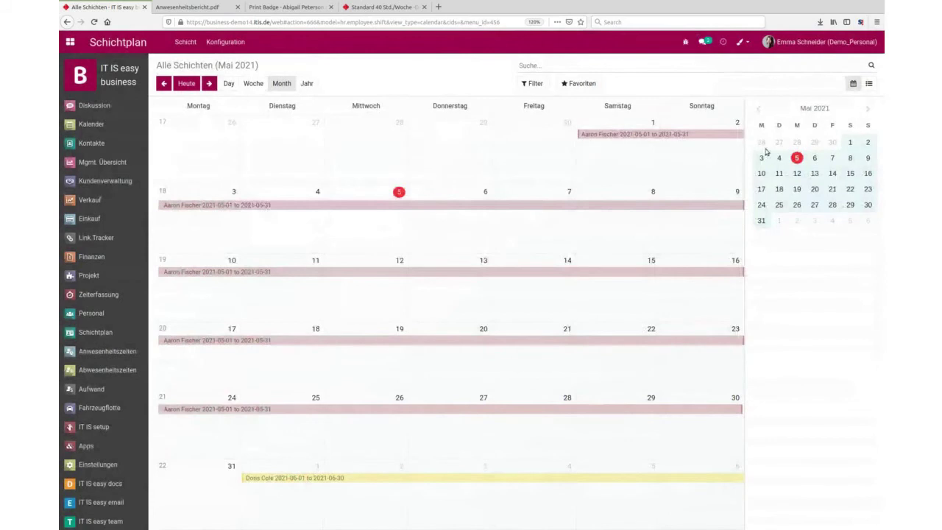
Look at all shifts in the weekly calendar, return to the monthly calendar and view June 2021.
click(251, 84)
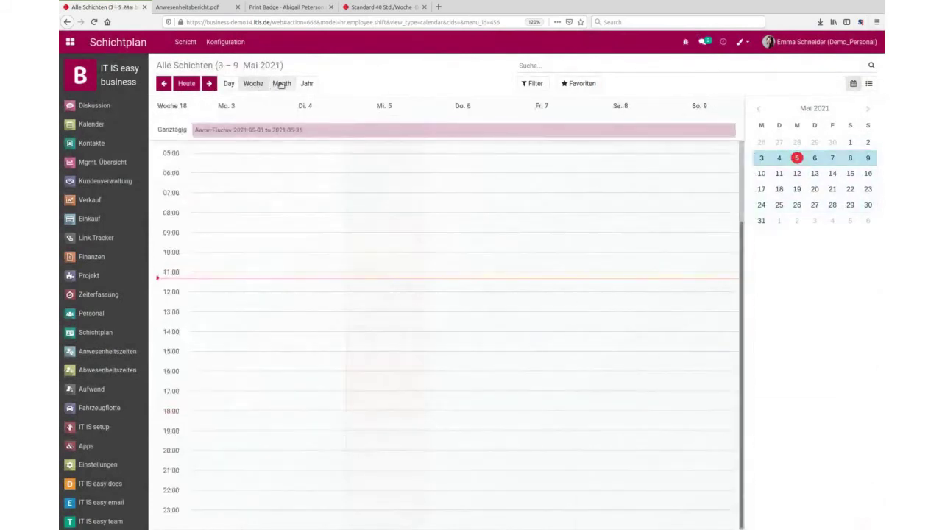
click(280, 84)
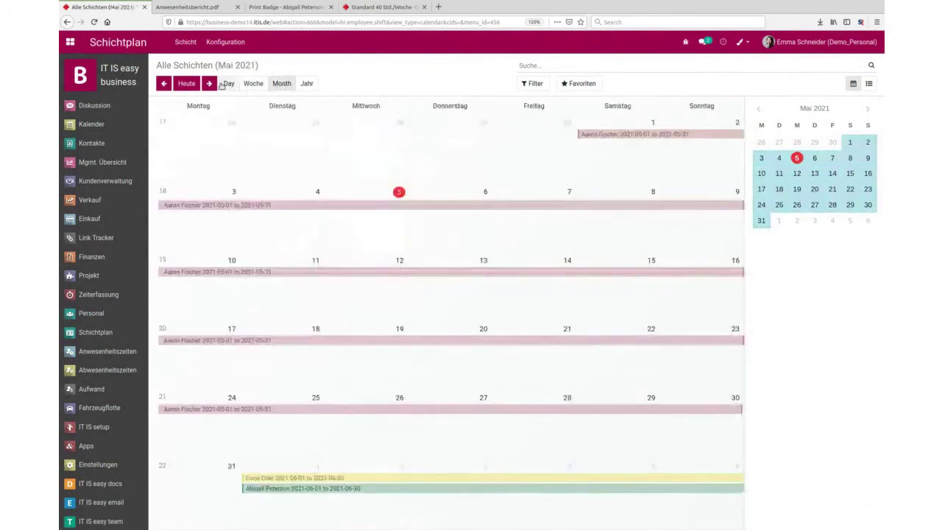
click(210, 84)
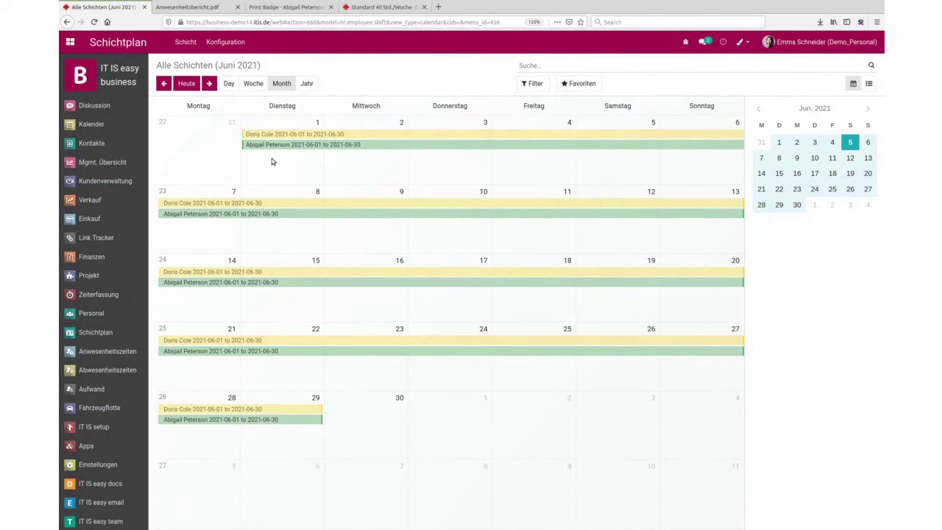
Open the Schicht-Template for 01.05.2021 to 31.05.2021 for editing and remove the assigned employee from Personal.
click(230, 44)
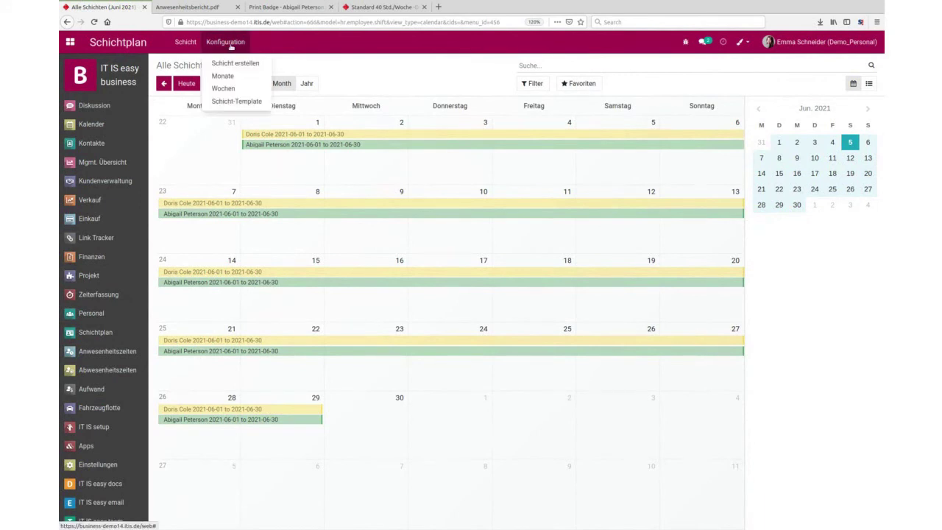
click(244, 102)
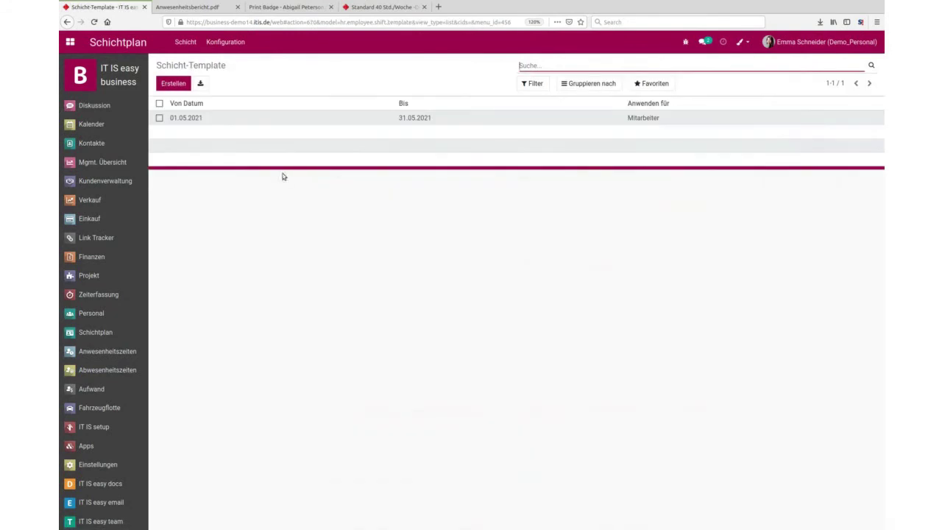
click(243, 122)
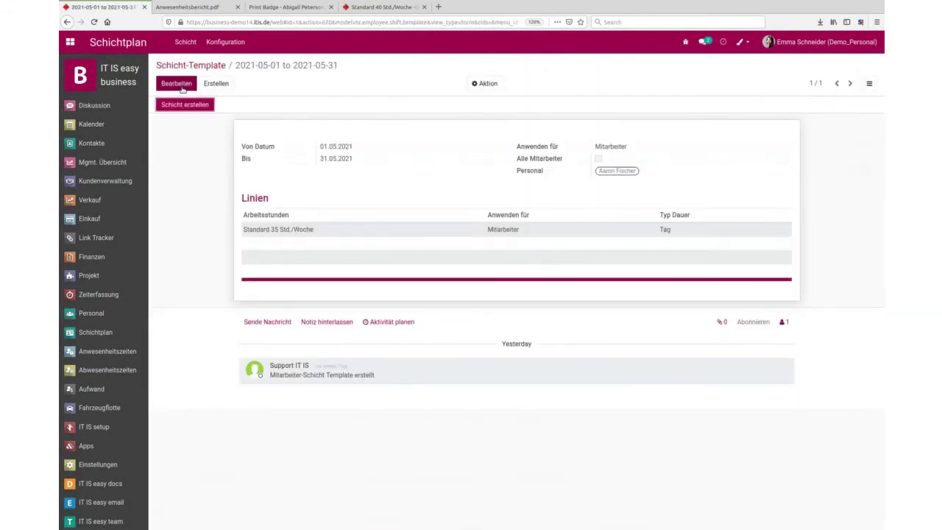
click(177, 84)
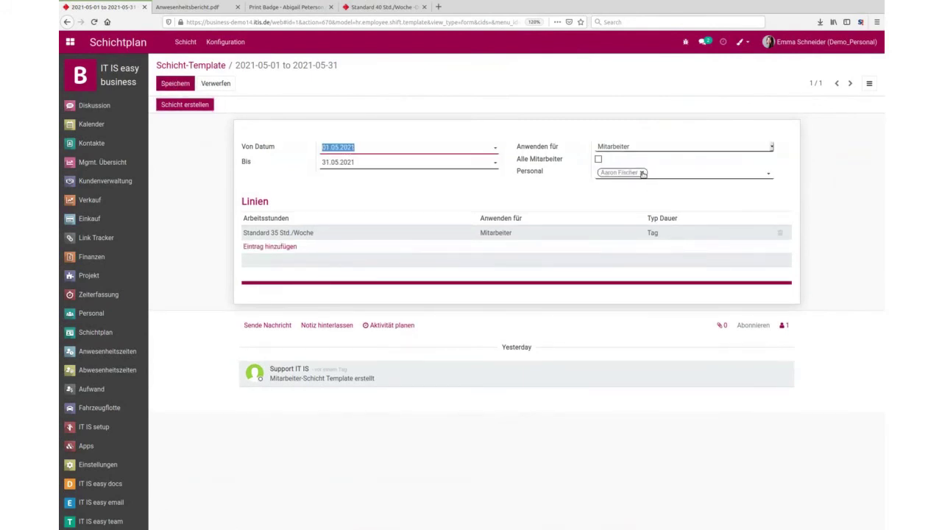
click(642, 172)
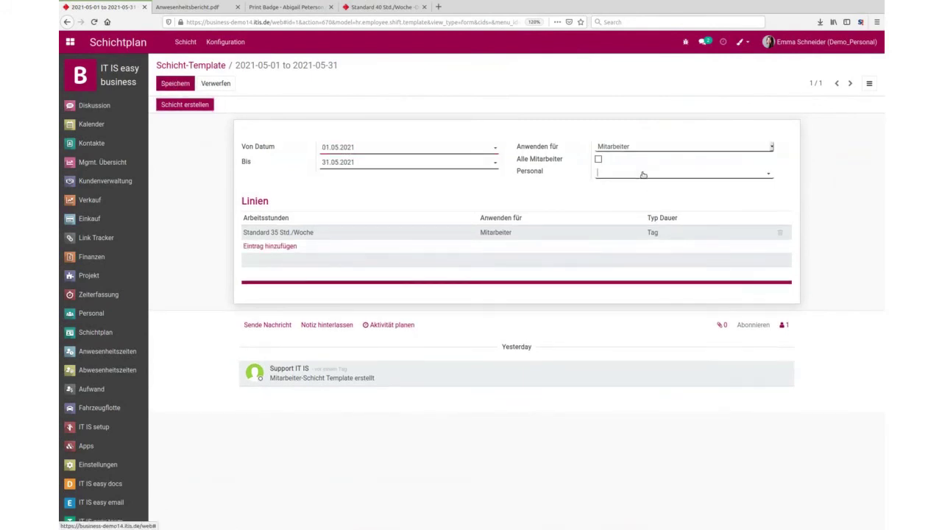
Add a template line with the working hours Frühschicht 40 Std. and select the employee by name.
click(274, 247)
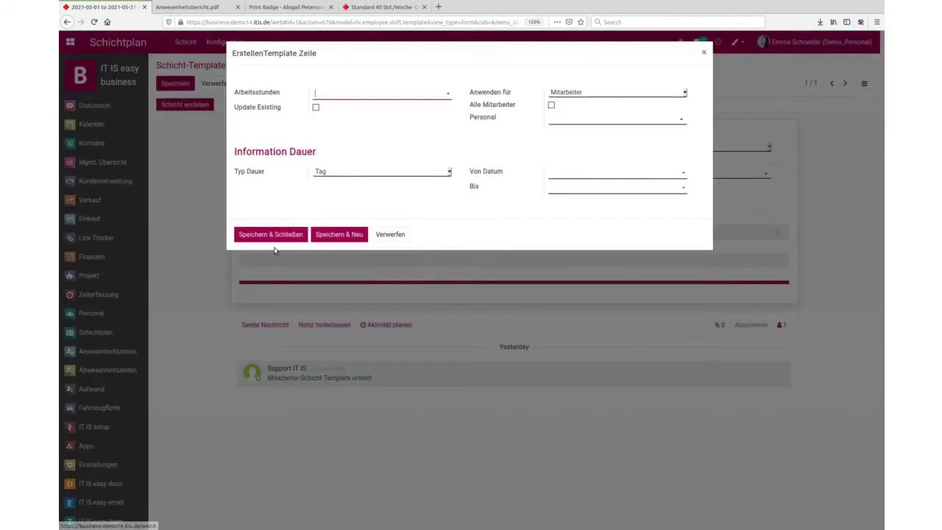
click(390, 98)
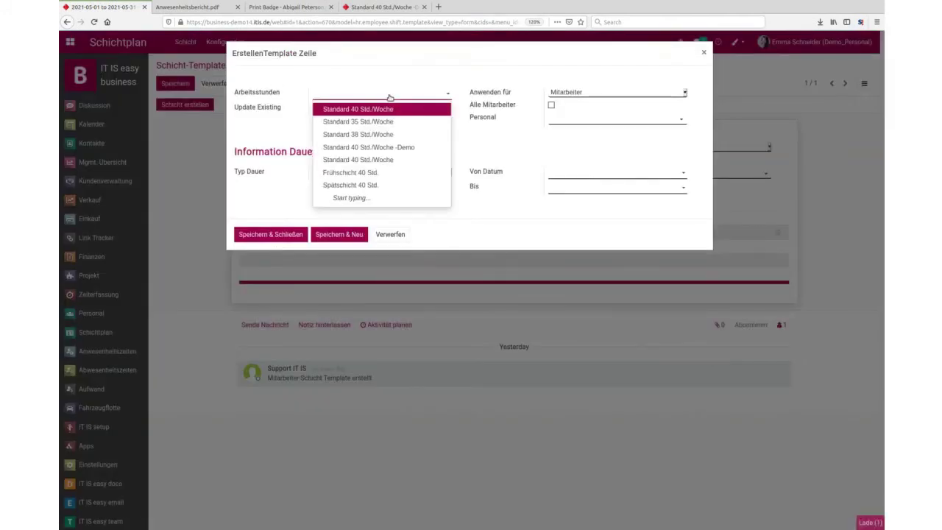
click(404, 172)
click(583, 118)
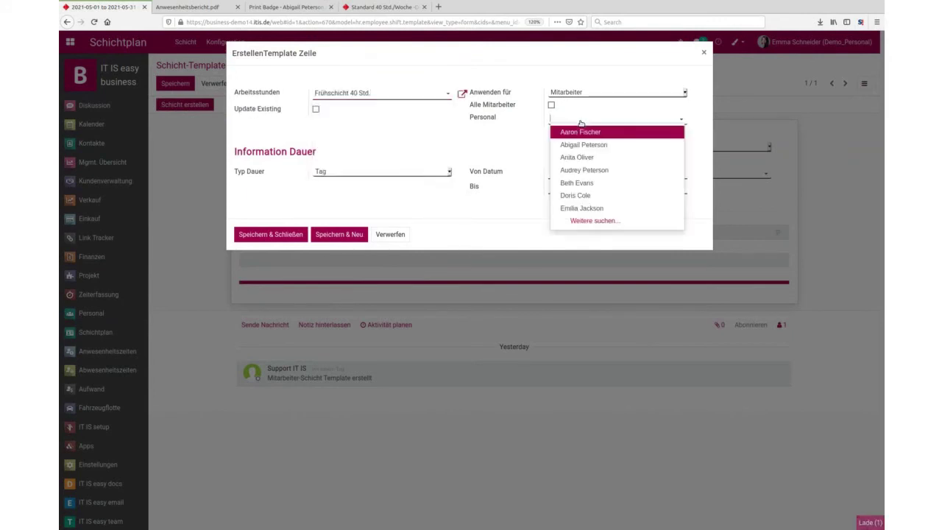
click(583, 156)
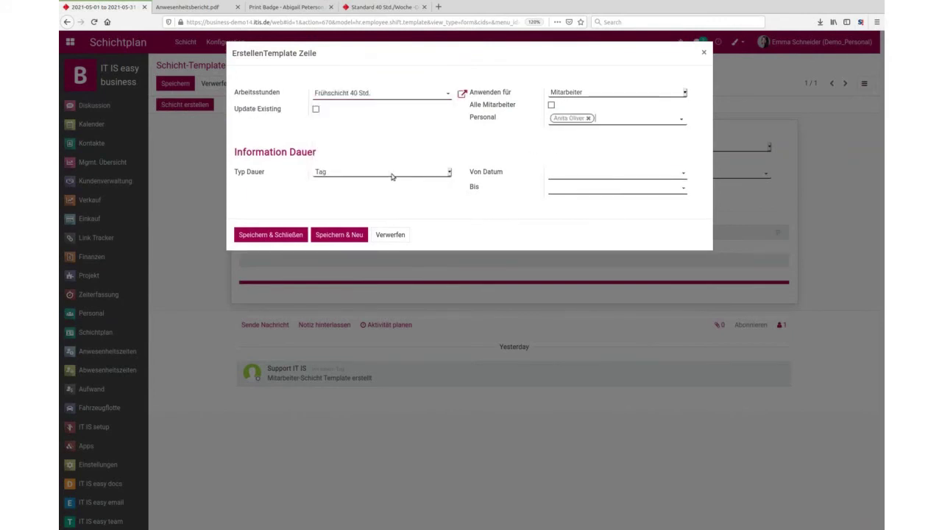
Set the new template line's duration from 17.05.2021 to 21.05.2021 and save the line.
click(557, 178)
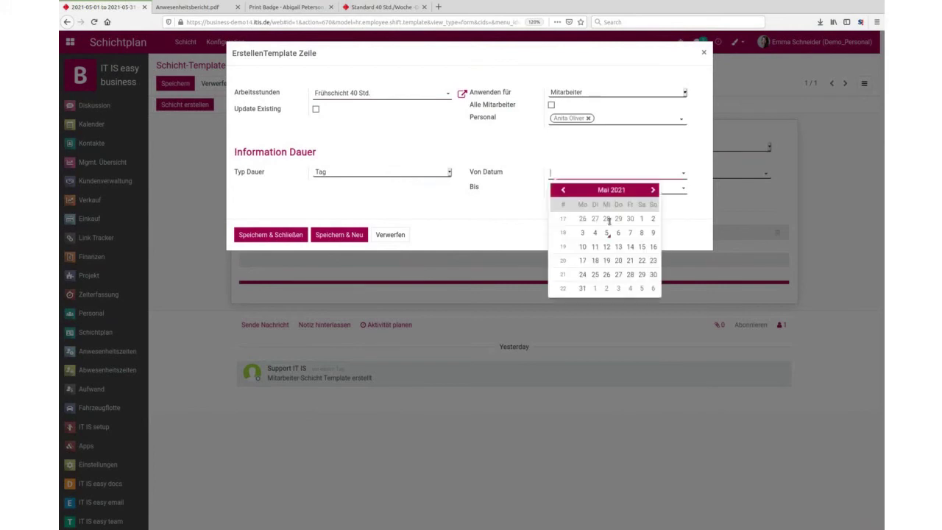
click(582, 260)
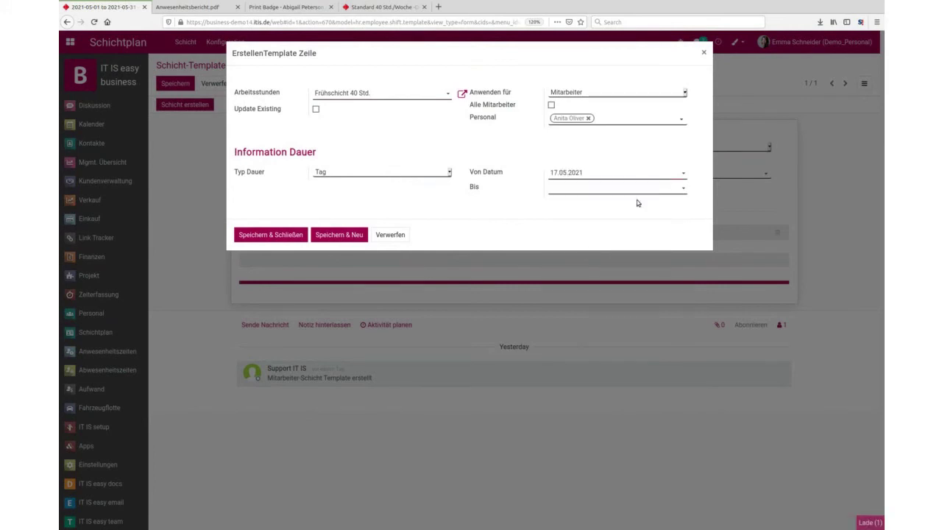
click(609, 191)
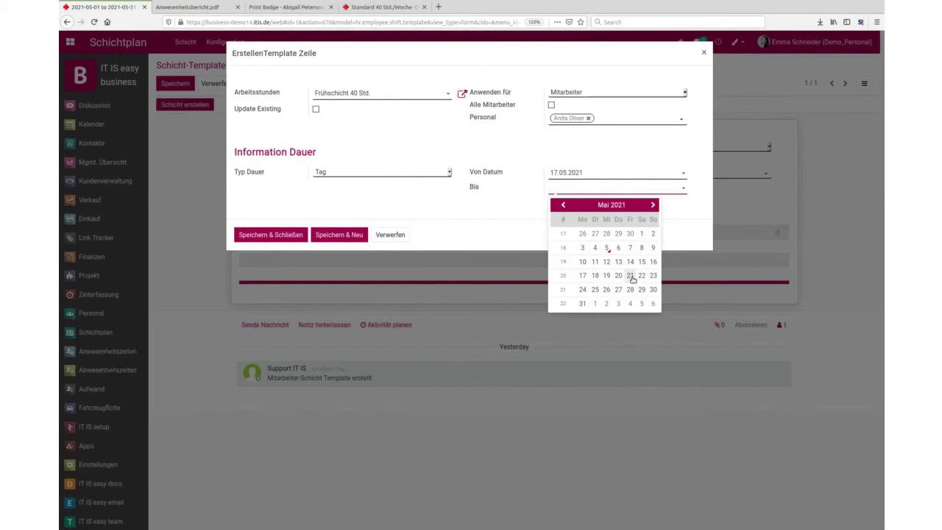
click(630, 275)
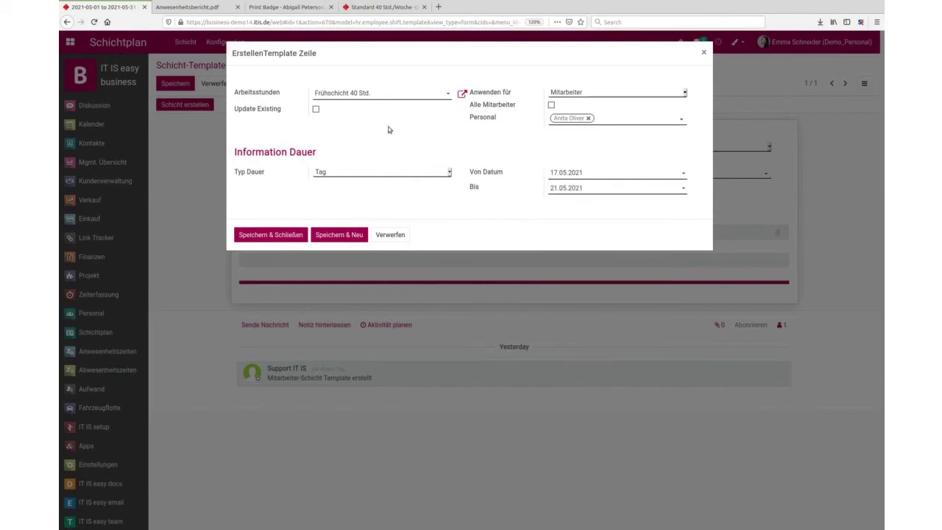
click(258, 240)
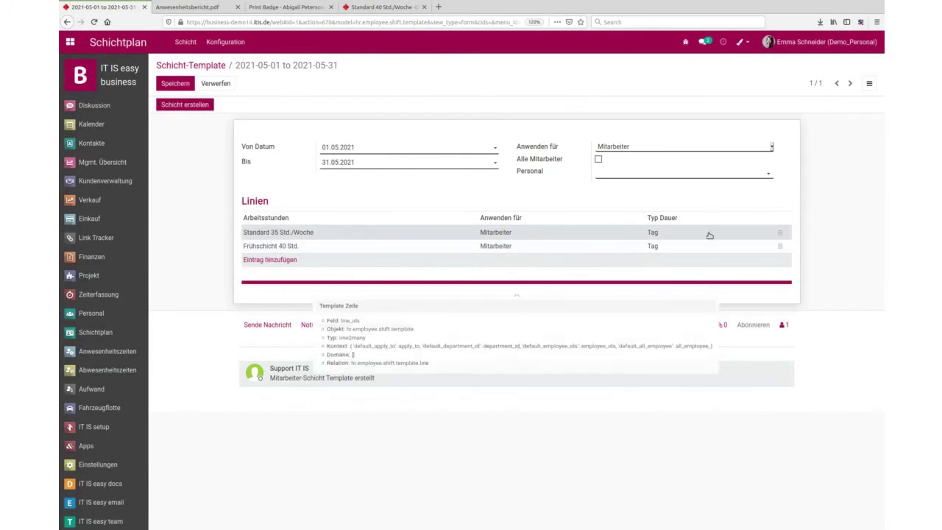
Delete the Standard 35 Std./Woche line and save the template with the same employee as the Frühschicht line under Personal.
click(780, 232)
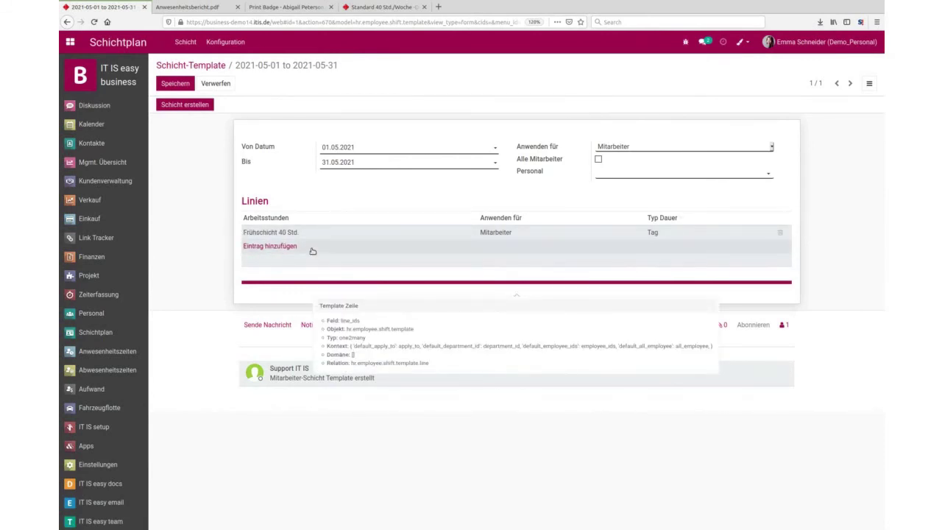
click(178, 84)
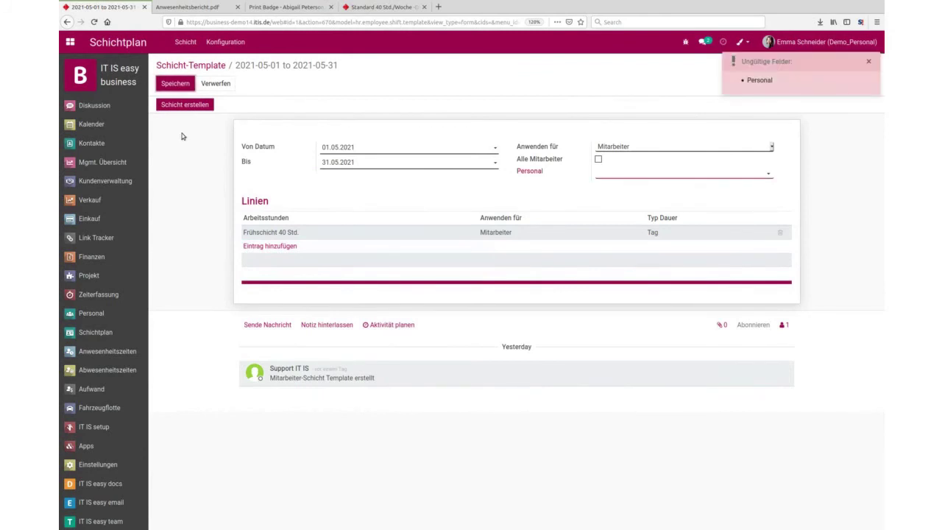
click(639, 174)
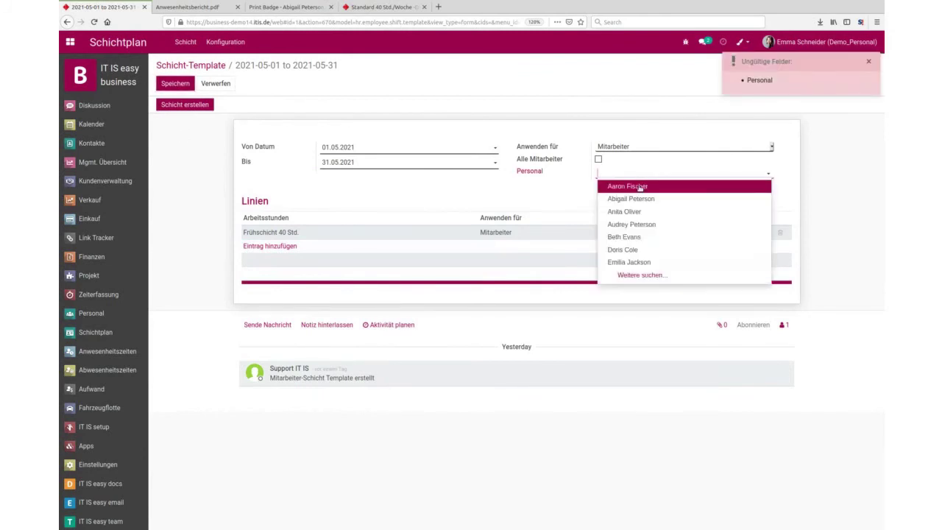
click(623, 211)
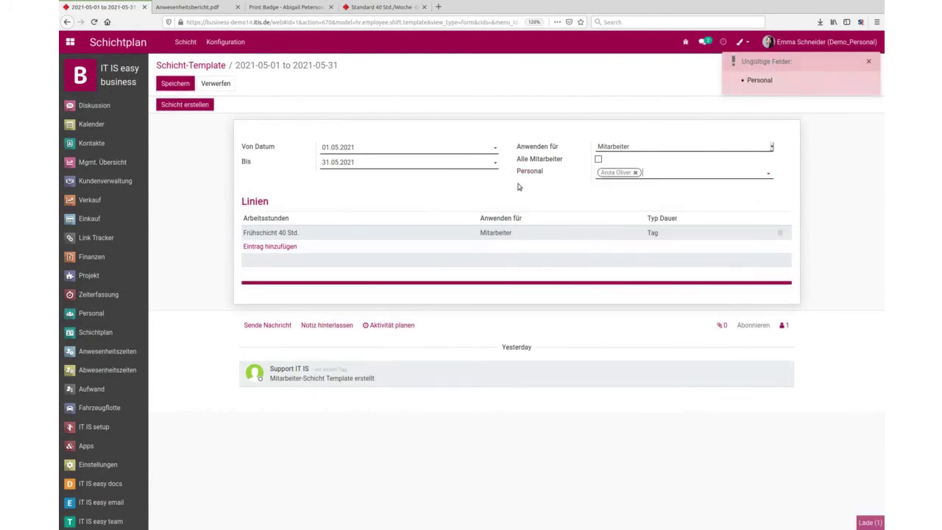
click(168, 85)
Create the shift from the template and return to the calendar of Alle Schichten.
click(176, 105)
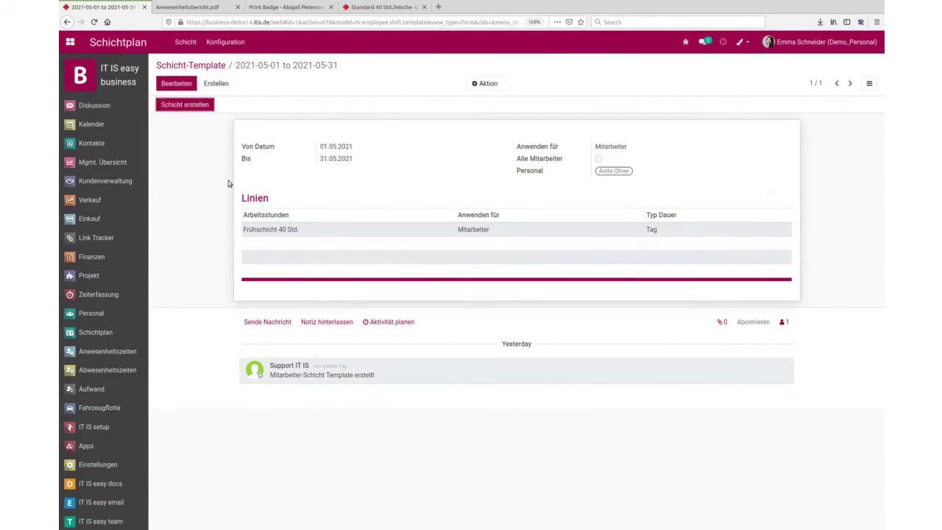
click(186, 42)
click(195, 77)
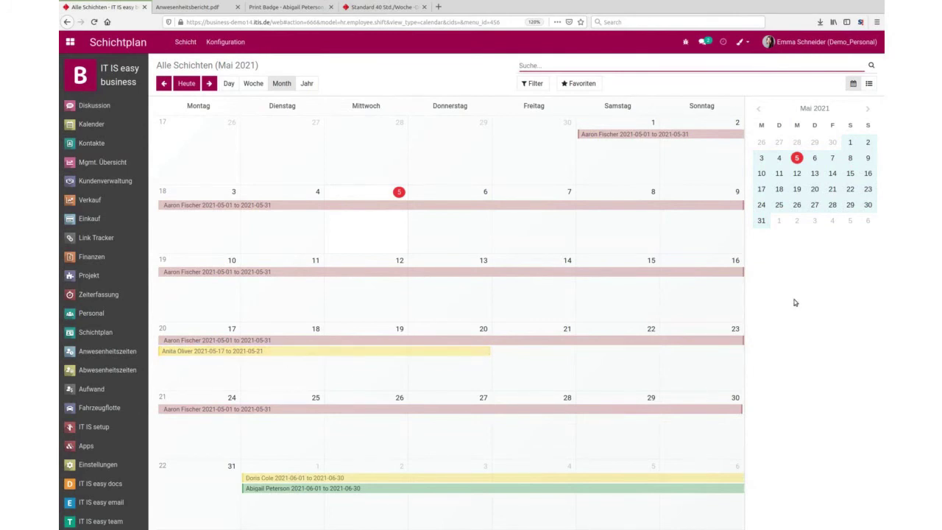
View all shifts as a list, check the shift details of the Spätschicht employee, and return to the calendar.
click(868, 84)
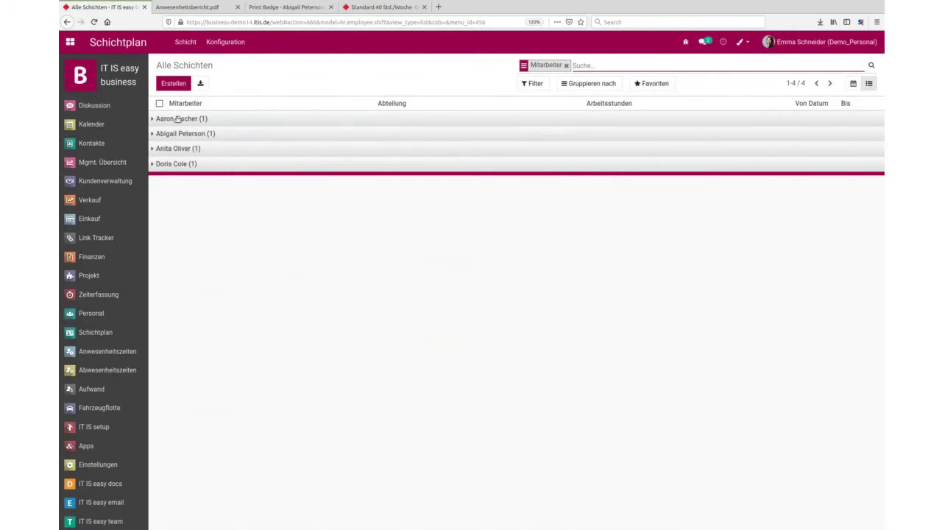
click(167, 135)
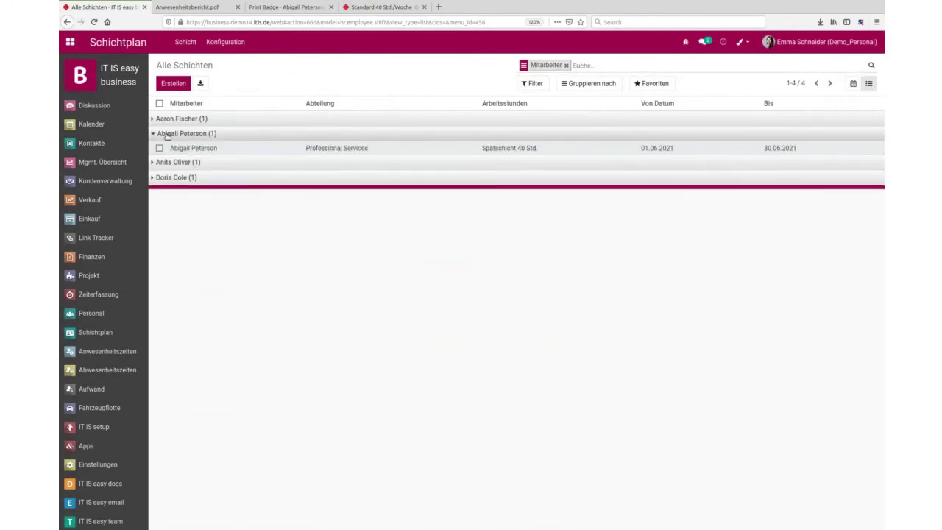
click(167, 134)
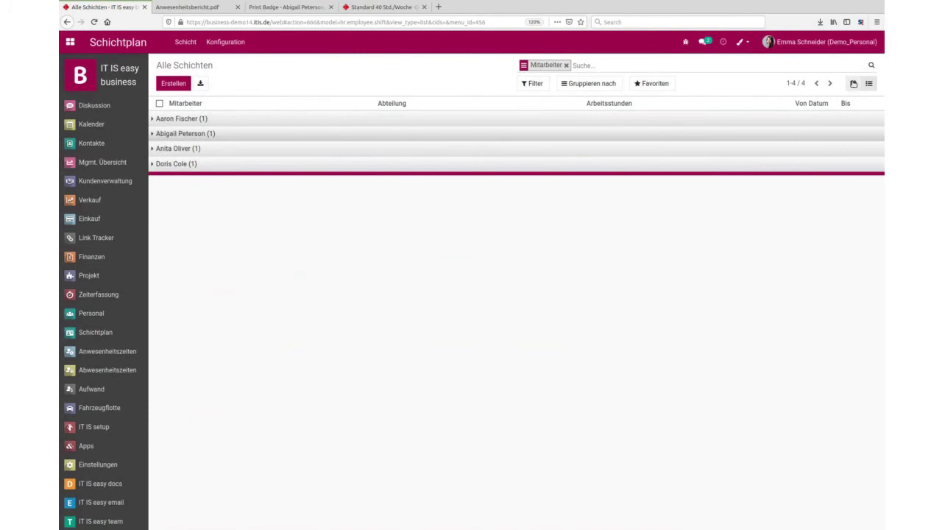
click(853, 84)
Filter the shift calendar with a custom condition: Abteilung enthält "Develop".
click(534, 86)
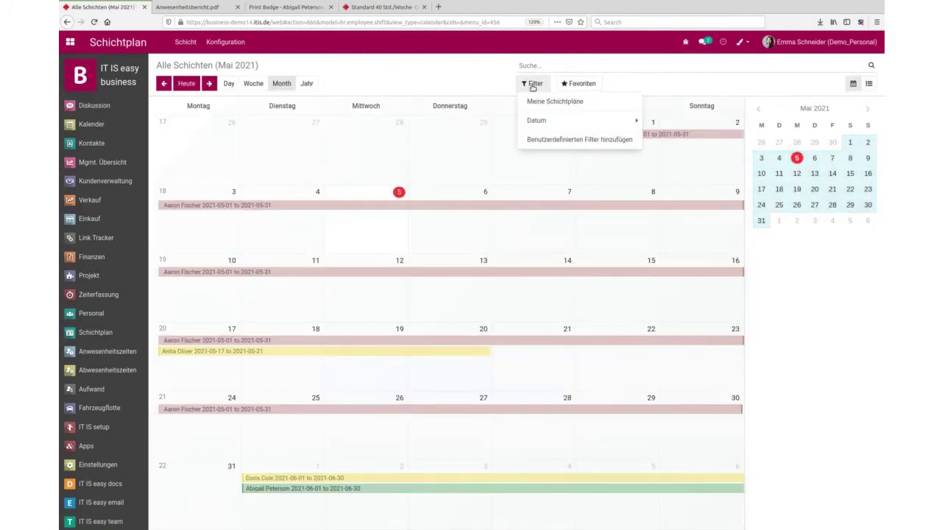
click(543, 140)
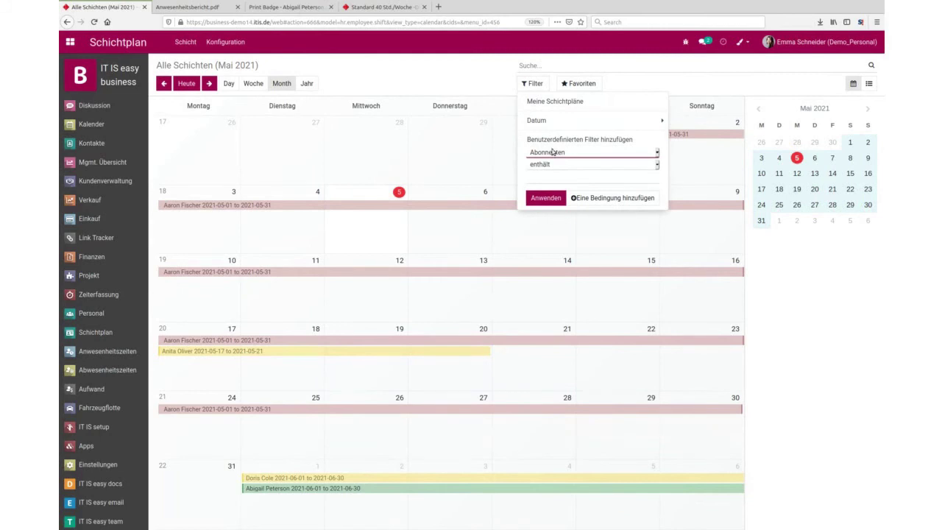
key(Down)
click(562, 169)
click(556, 177)
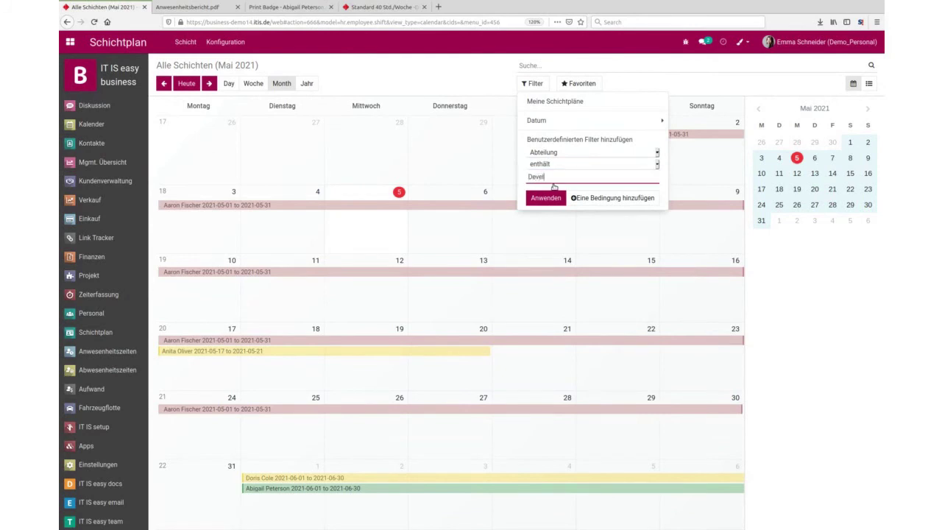
click(556, 198)
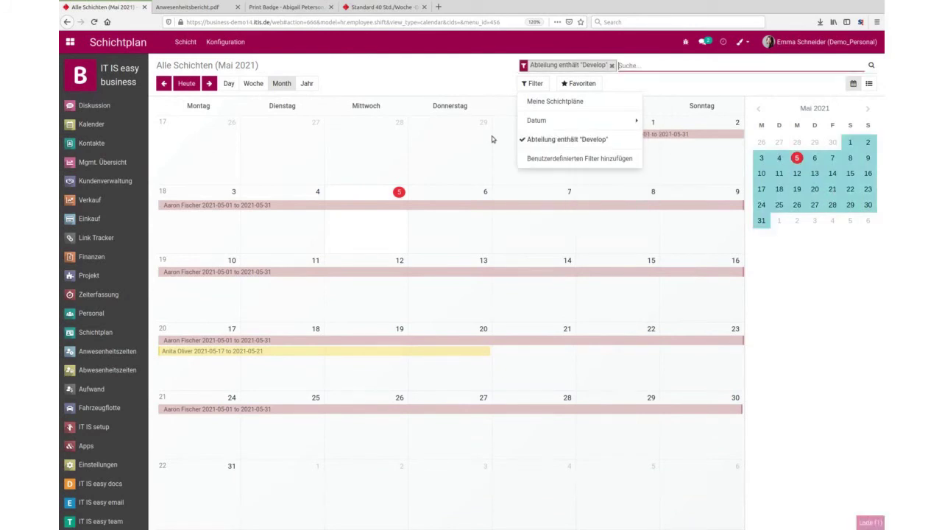
click(327, 331)
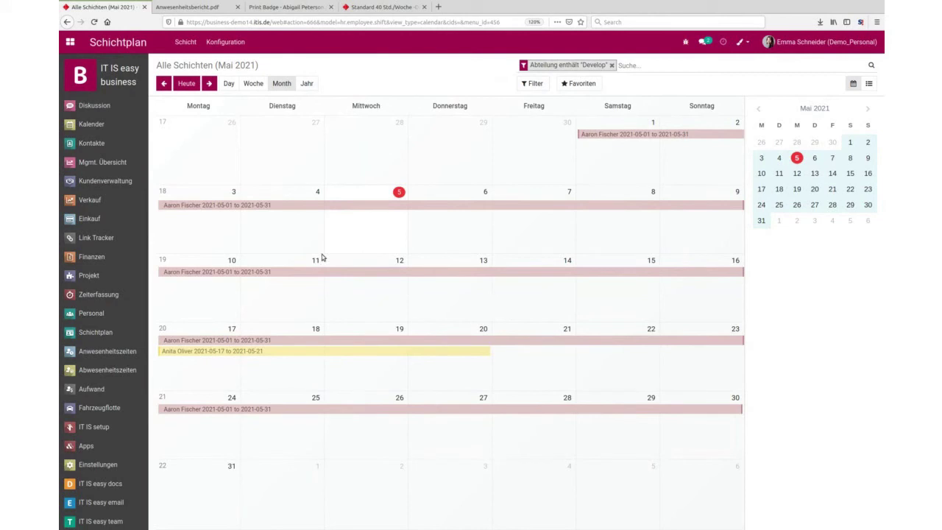
Switch to the Personal module, open the Spätschicht employee's record and view the HR Einstellungen.
click(353, 8)
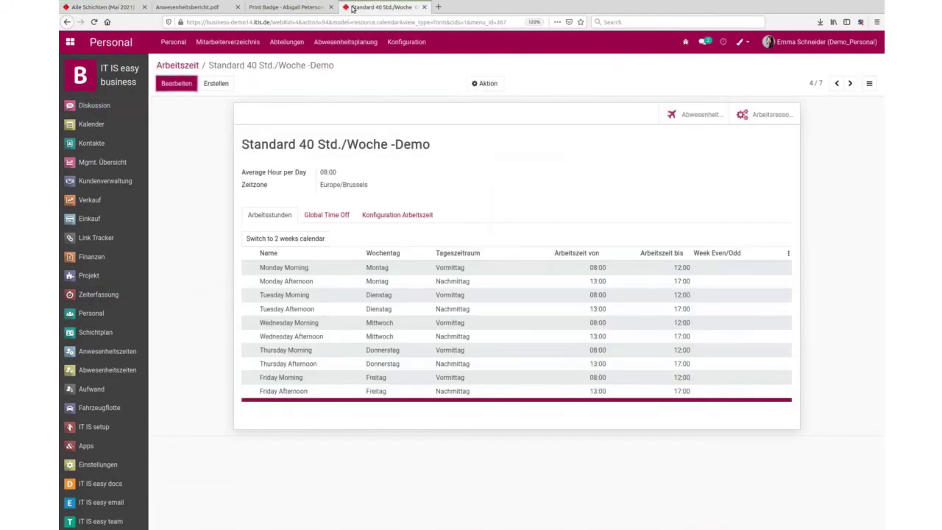
click(179, 43)
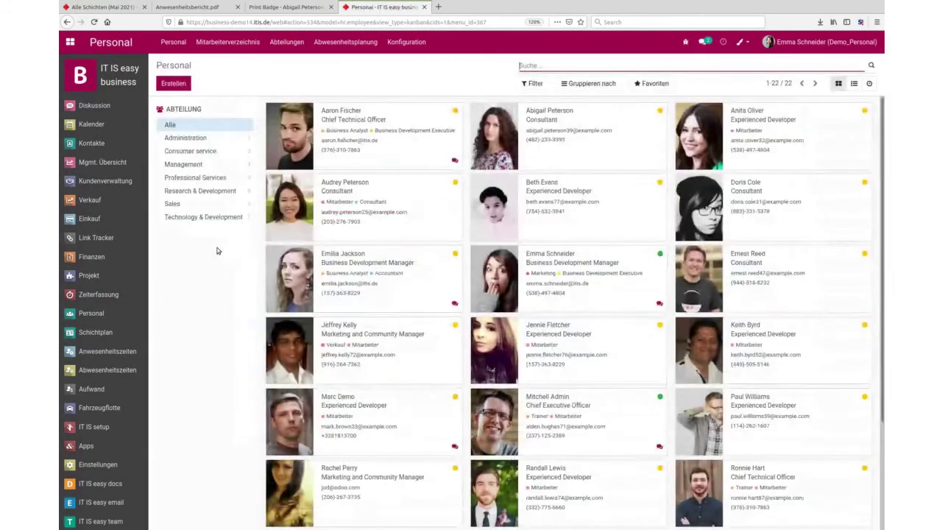
click(635, 128)
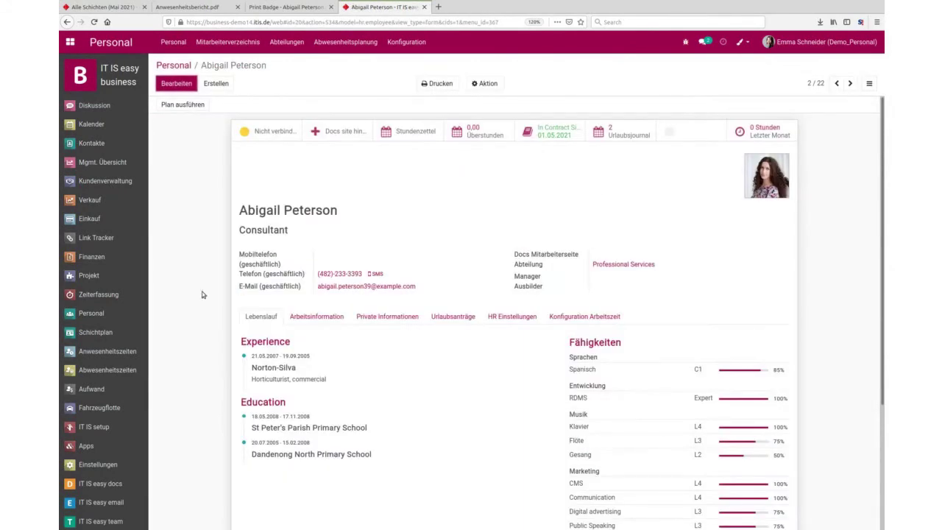
scroll(197, 289, down, 1)
click(507, 270)
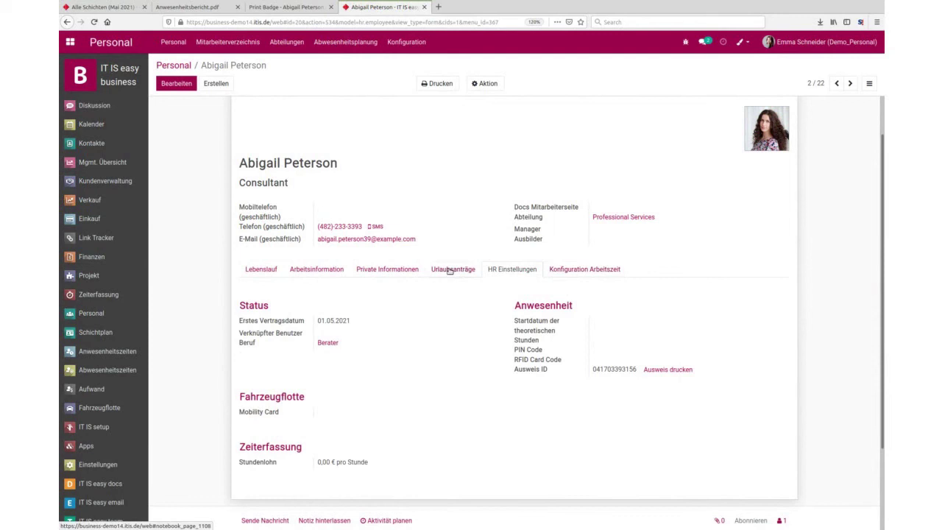
Check the Schicht-Details in the employee's Arbeitsinformation, and open the record of the Business Development Manager tagged Marketing.
click(310, 273)
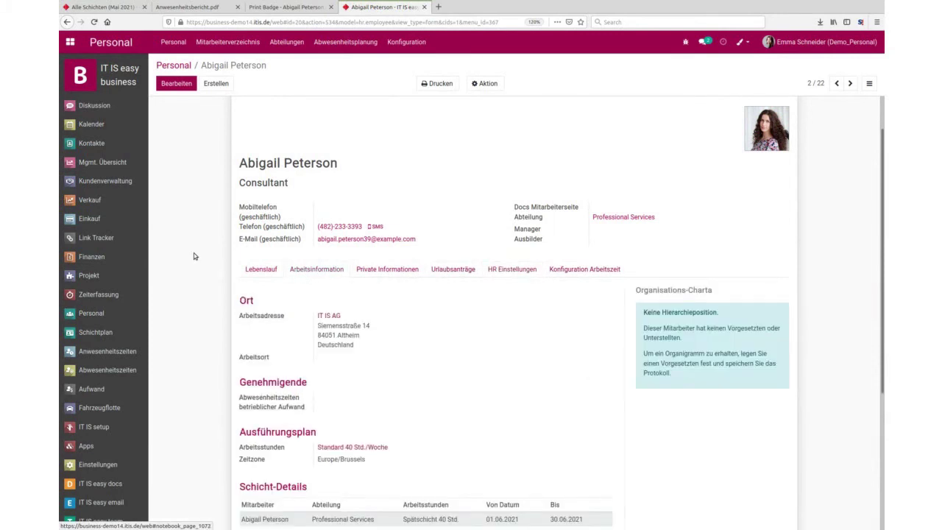
scroll(202, 233, down, 3)
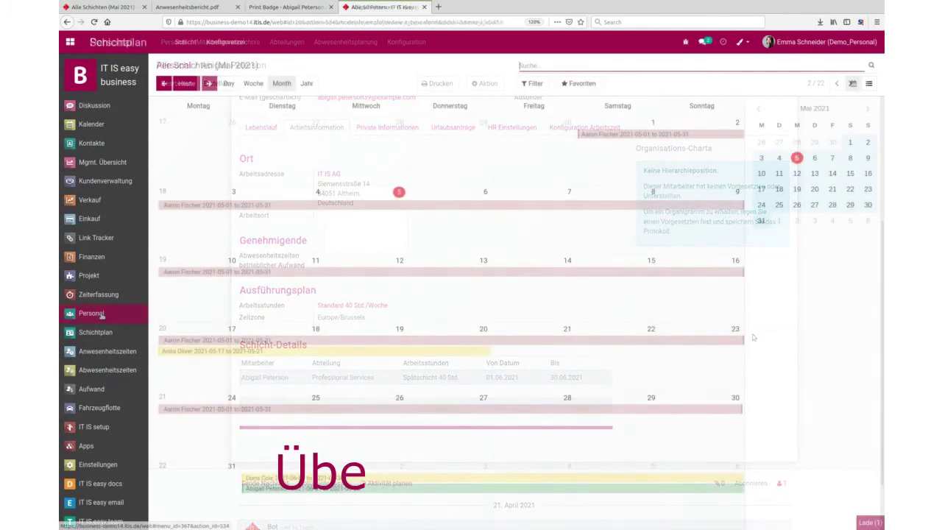
click(102, 314)
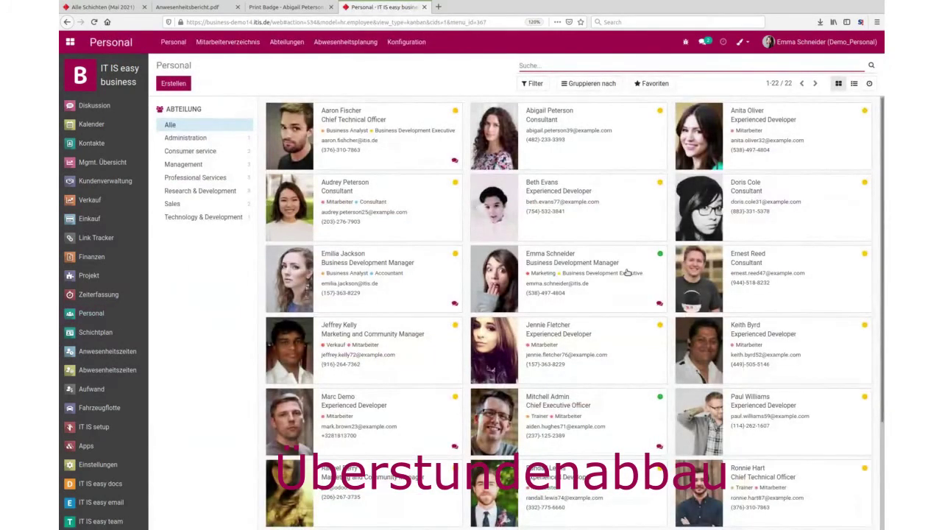
click(626, 272)
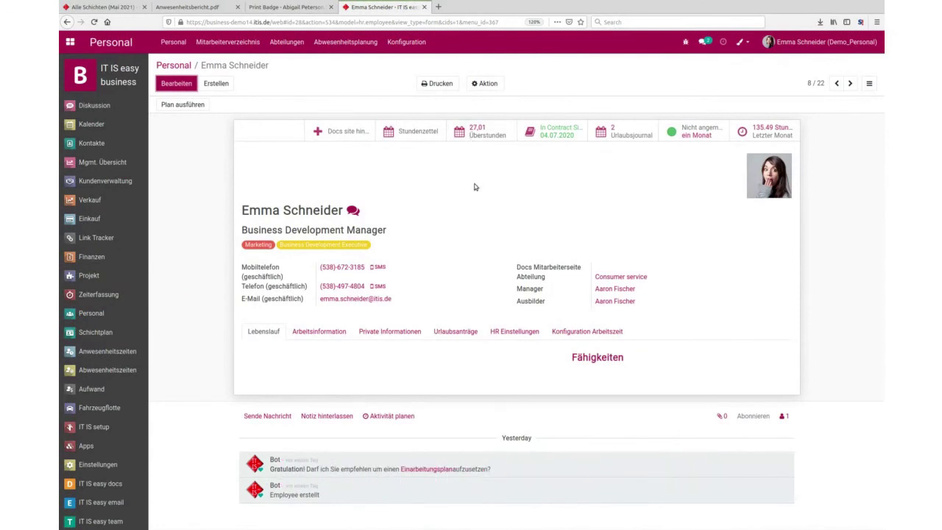
Switch to the Abwesenheitszeiten module, view the absences as a list, and return to the calendar.
click(113, 373)
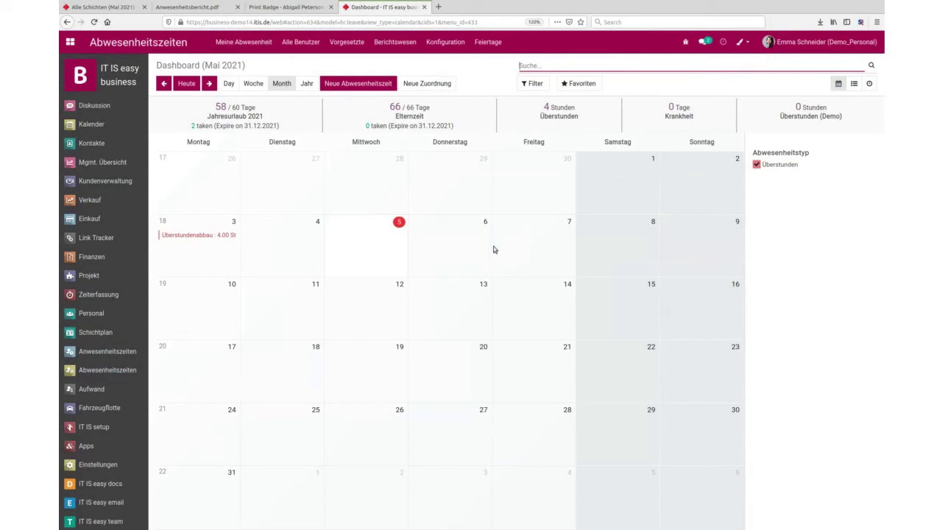
click(855, 83)
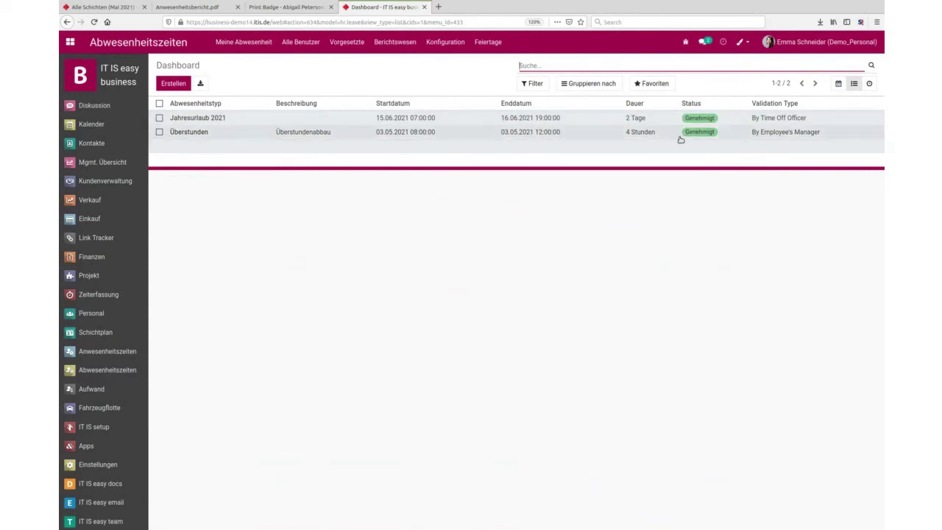
click(837, 84)
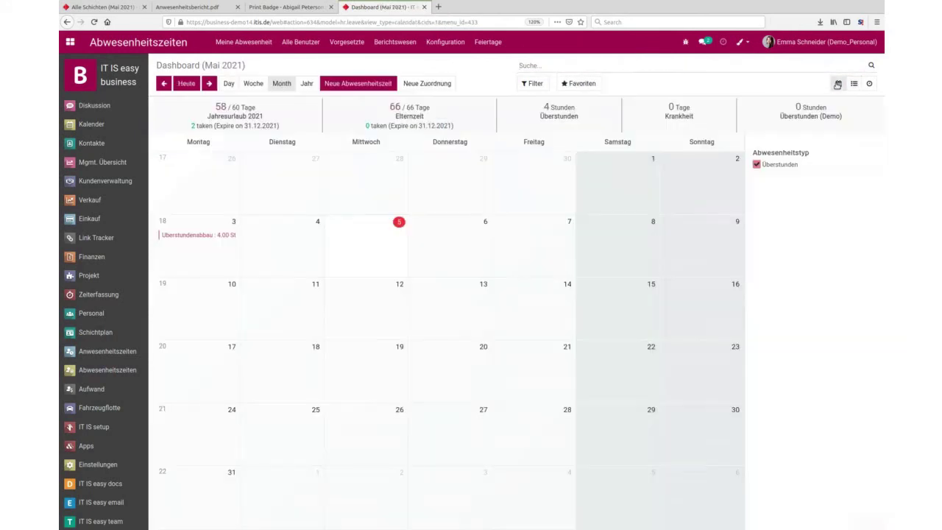
Open the Feiertage list and view the holidays of the 2021 (Germany) calendar.
click(480, 44)
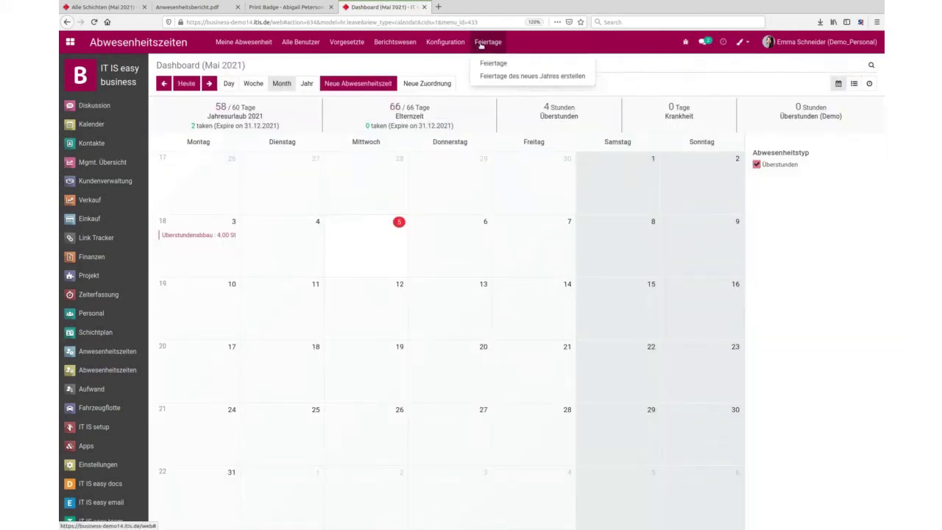
click(520, 68)
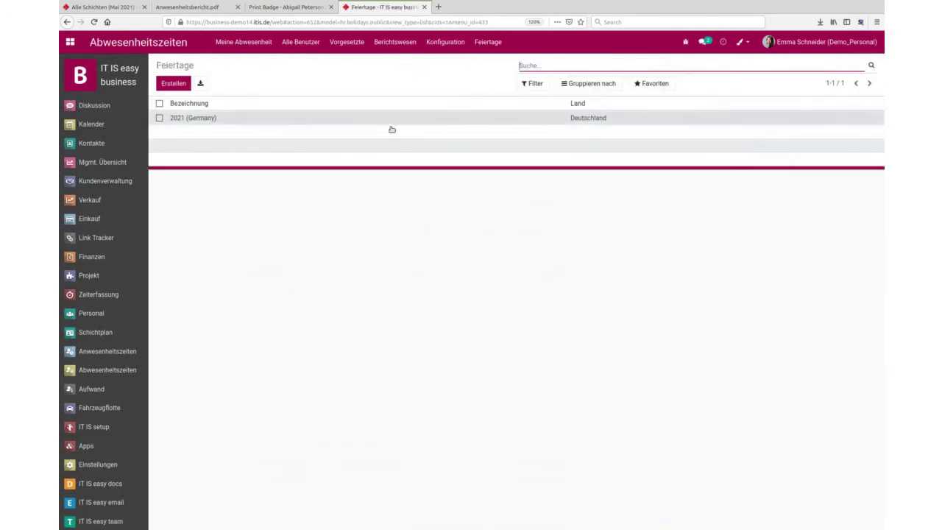
click(271, 119)
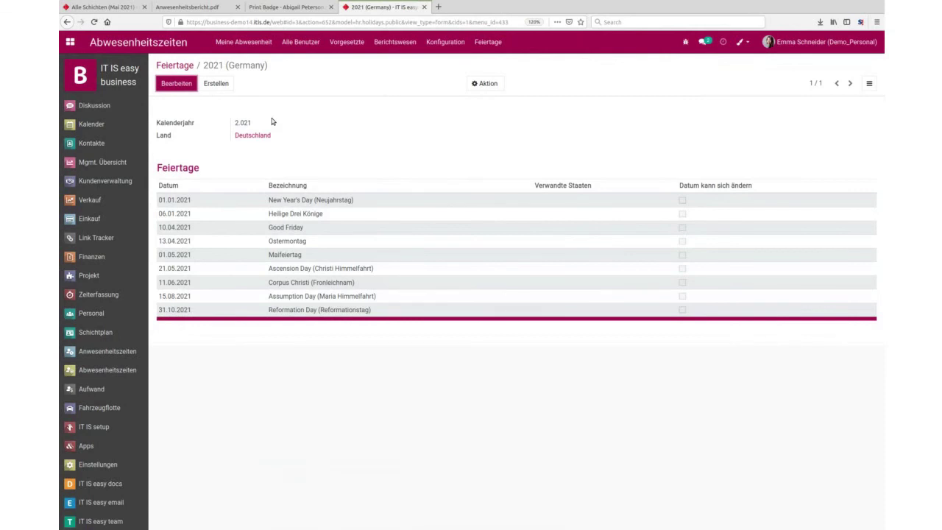
Add an empty holiday line to the 2021 (Germany) calendar.
click(177, 83)
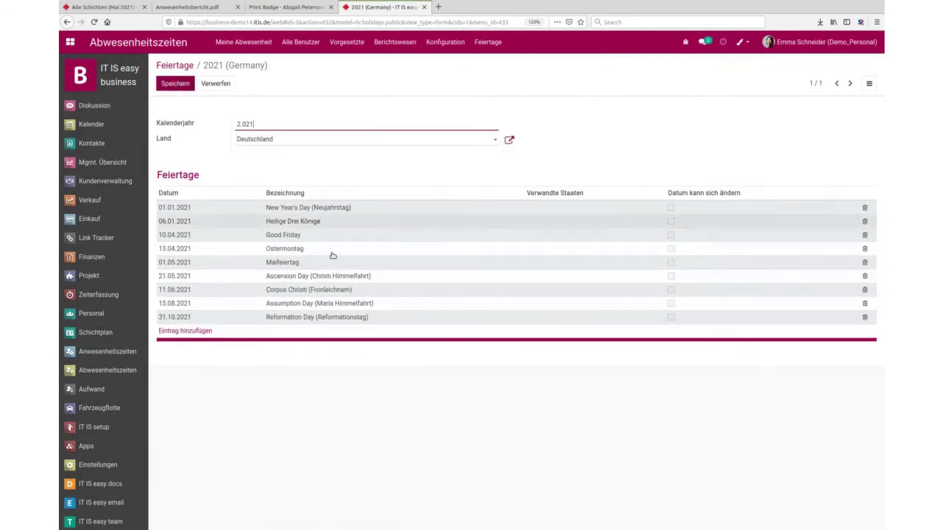
click(185, 330)
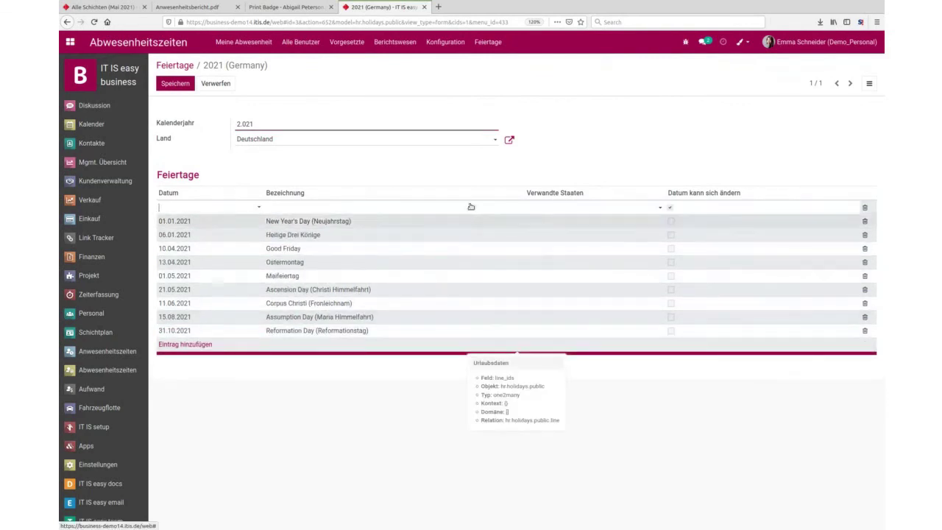
click(616, 160)
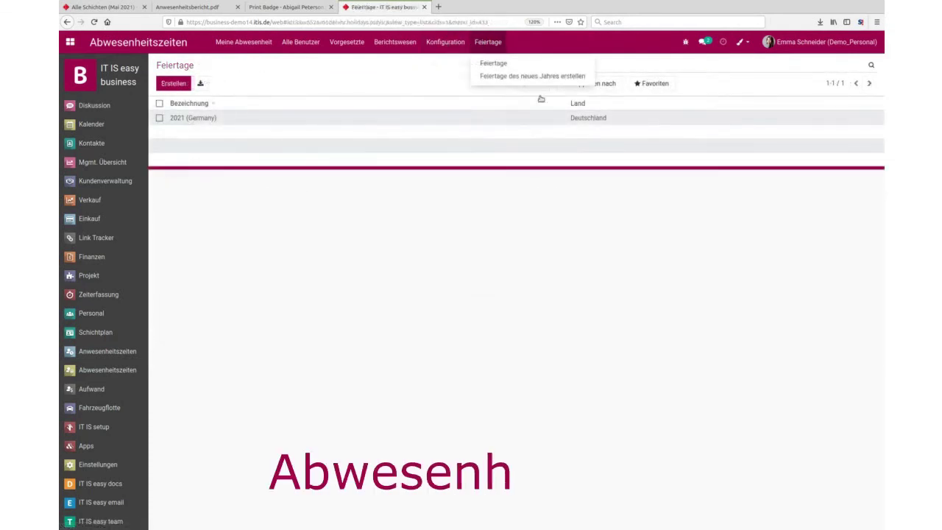
Open the Abwesenheitstypen, examine the editable settings of Jahresurlaub 2021 from Optionen to Zeiterfassung, and return to the list.
click(445, 42)
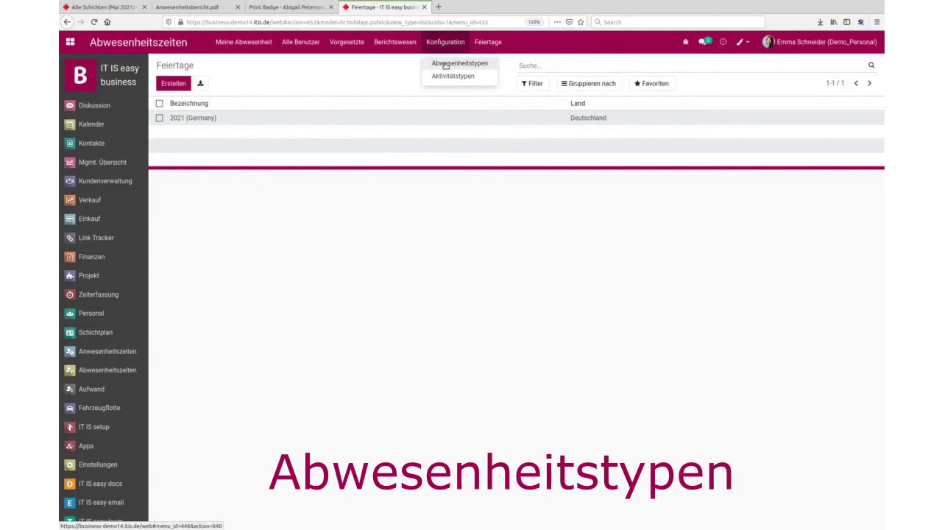
click(445, 65)
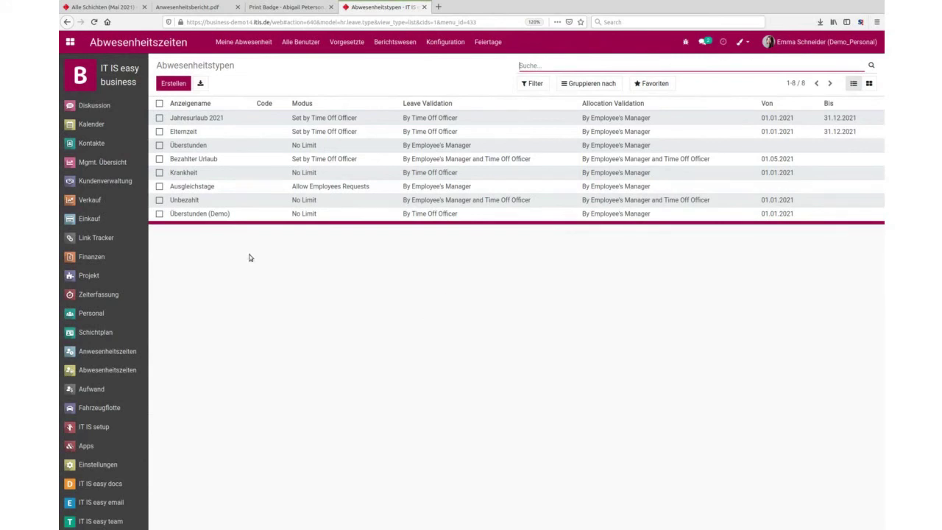
click(216, 120)
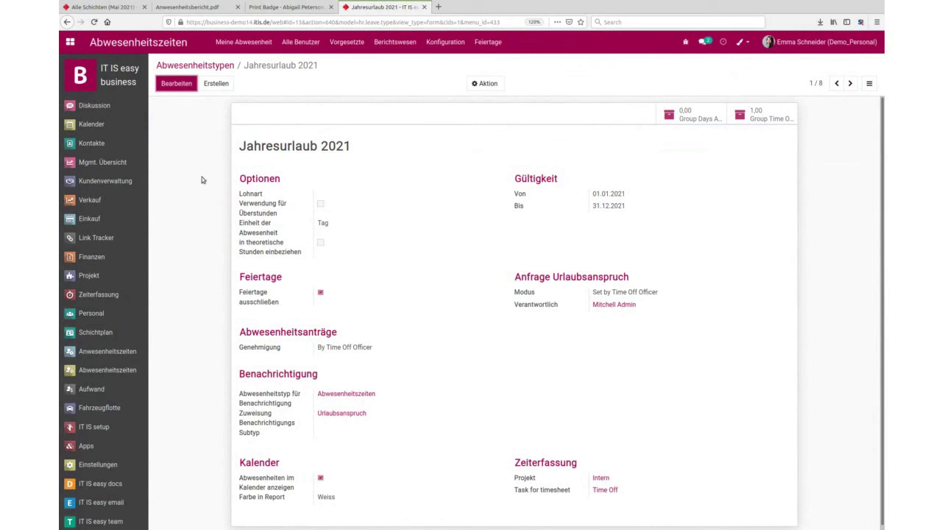
click(175, 84)
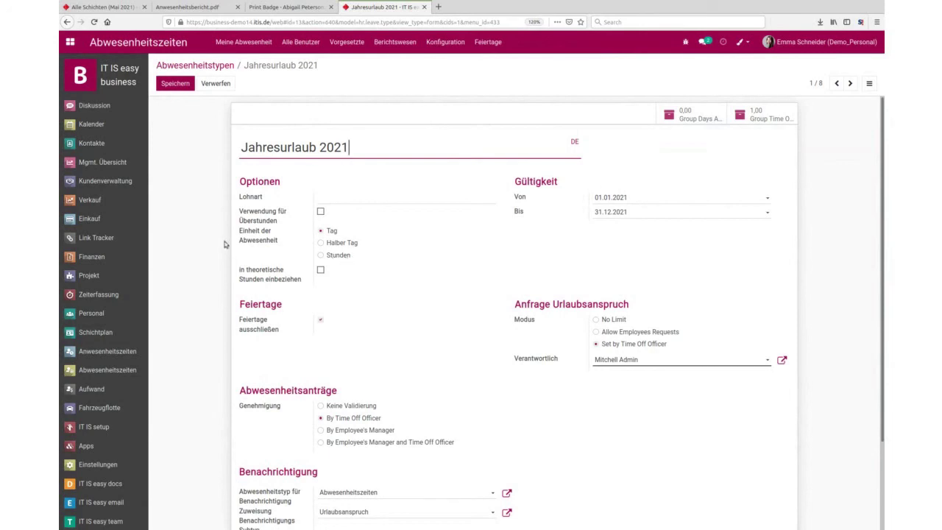
scroll(213, 237, down, 1)
scroll(213, 237, down, 2)
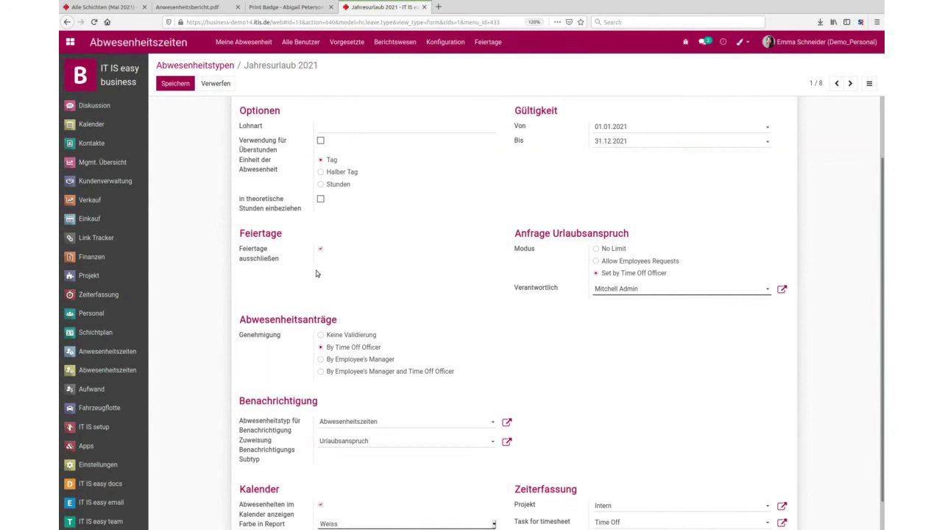
scroll(215, 286, down, 1)
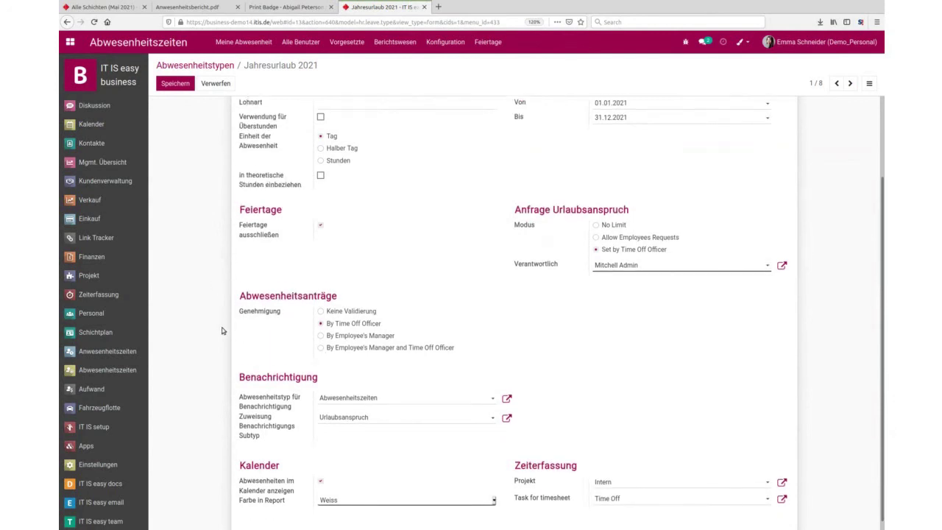
scroll(222, 330, down, 1)
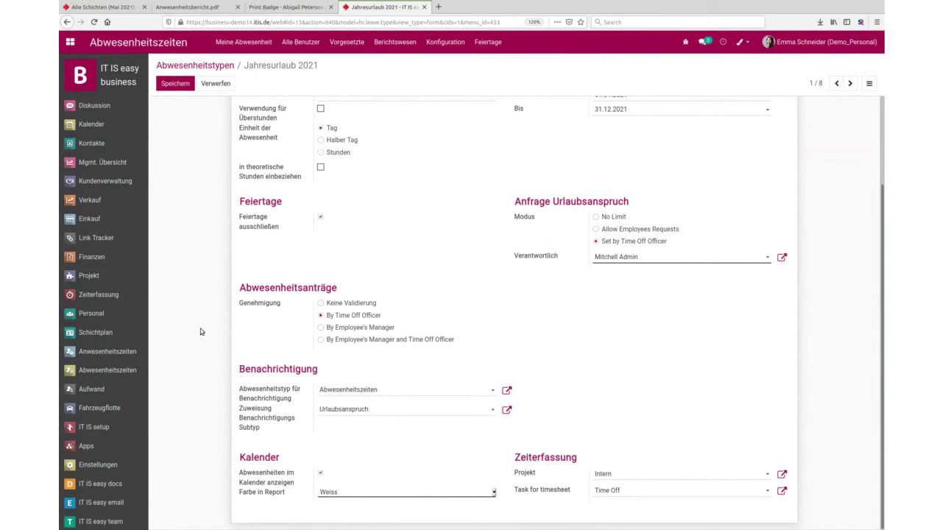
scroll(200, 331, up, 3)
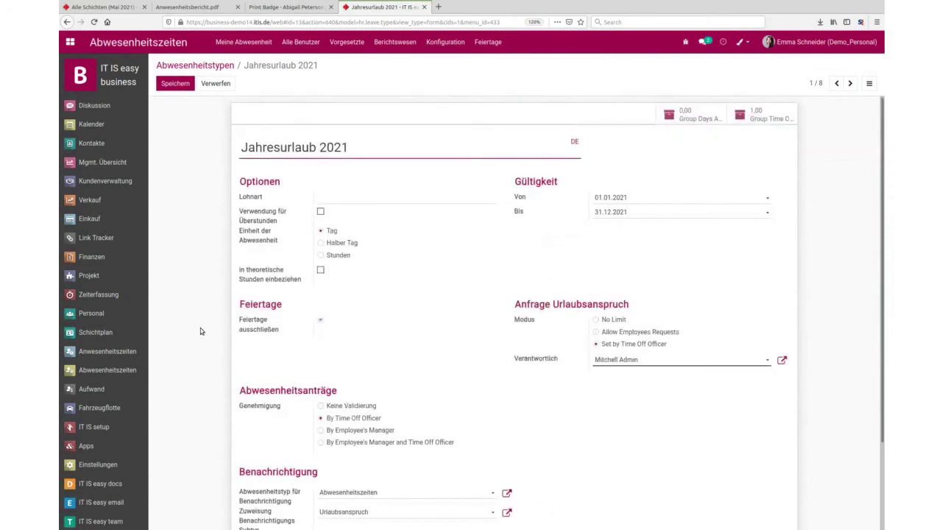
click(221, 65)
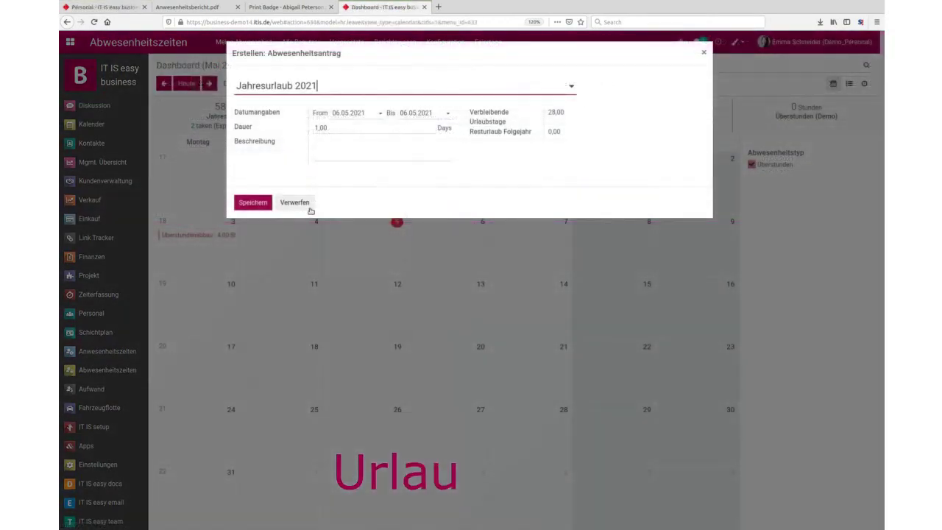
Discard the open absence request, and create an Überstunden request for 05.05.2021 as a half day (Vormittag).
click(295, 204)
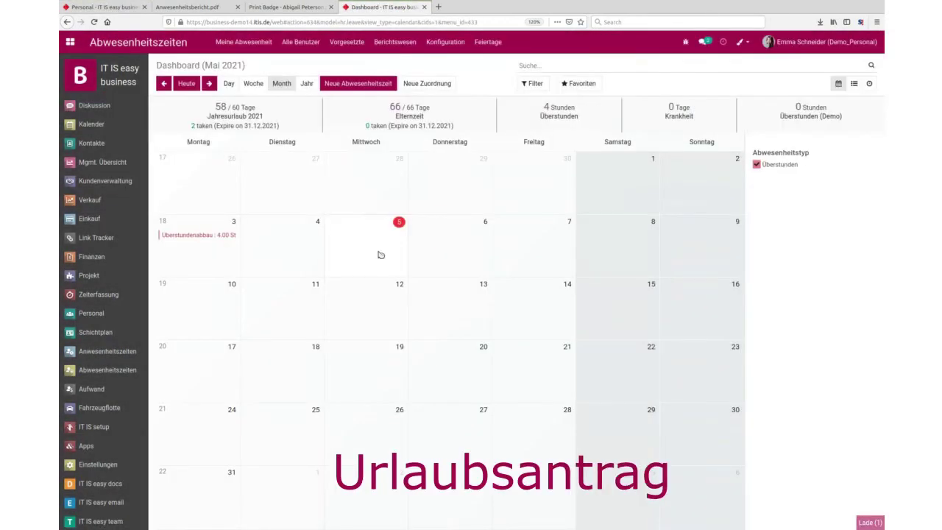
click(379, 254)
click(336, 89)
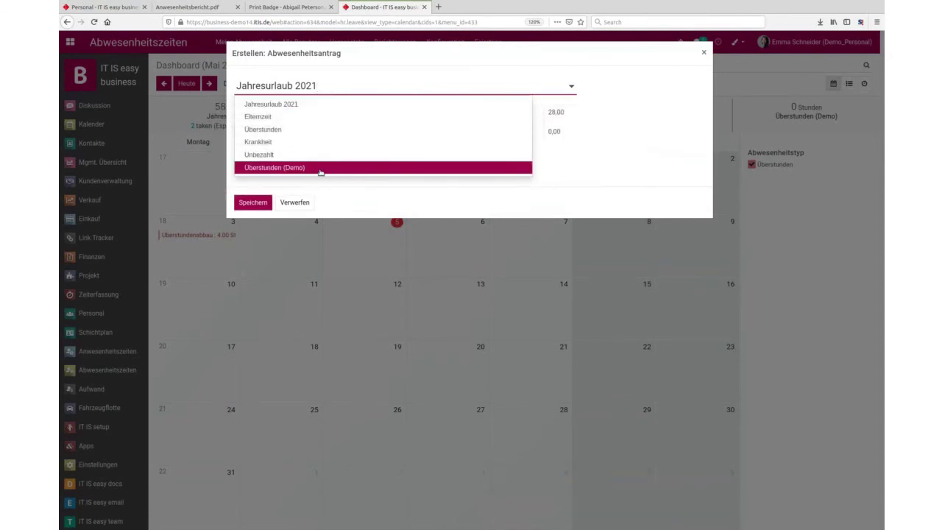
click(305, 130)
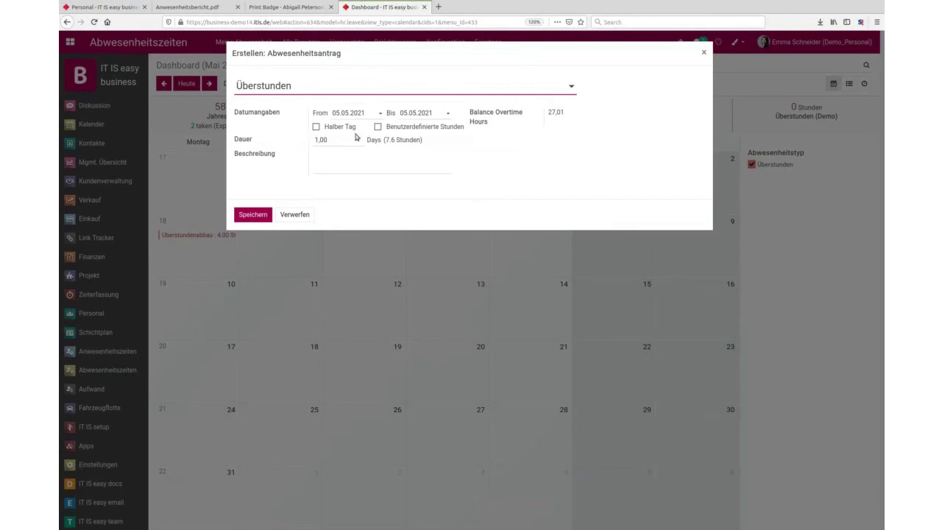
click(317, 127)
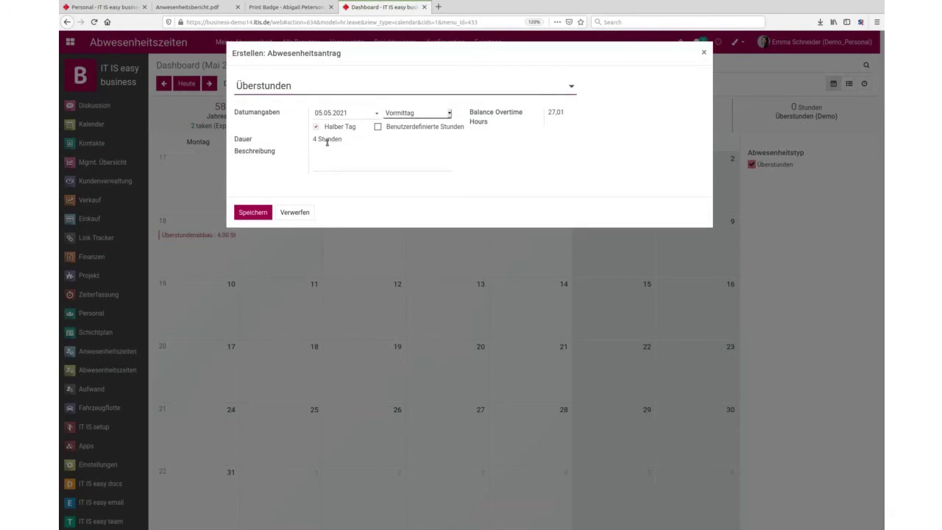
drag(568, 112, 545, 114)
click(545, 130)
click(258, 211)
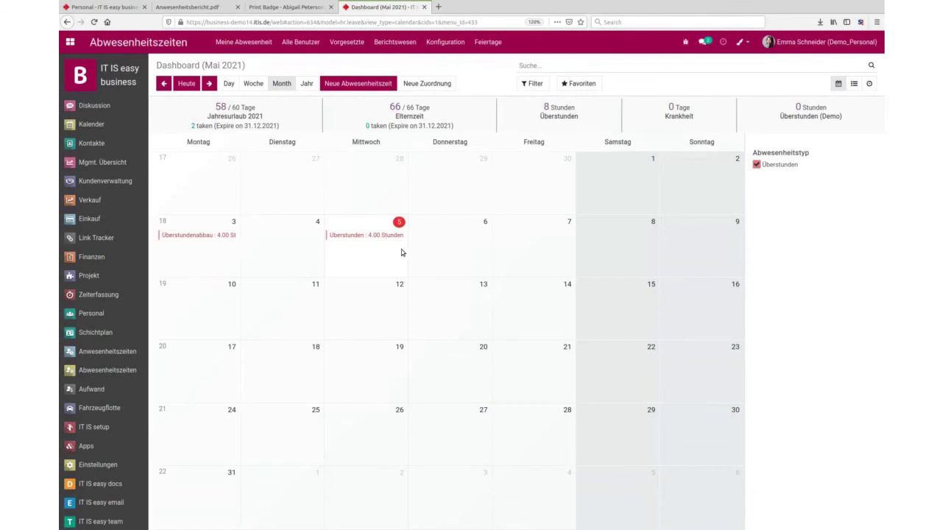
Open the Überstunden request for 05.05.2021 from Meine Urlaubsanträge and try to approve it.
click(250, 42)
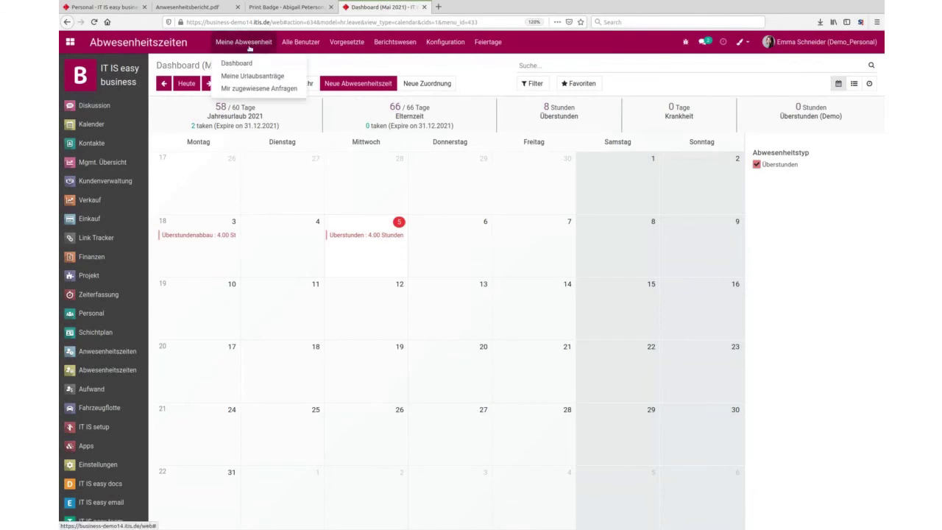
click(255, 76)
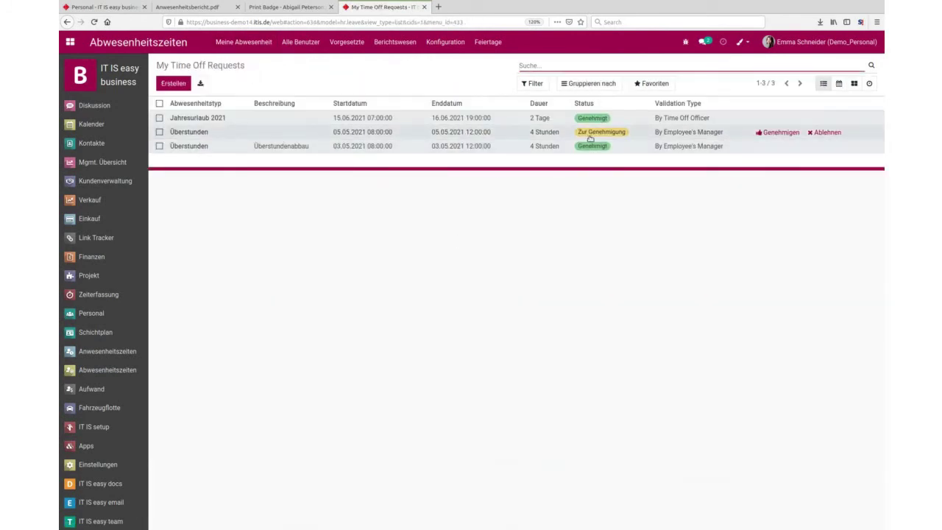
click(517, 137)
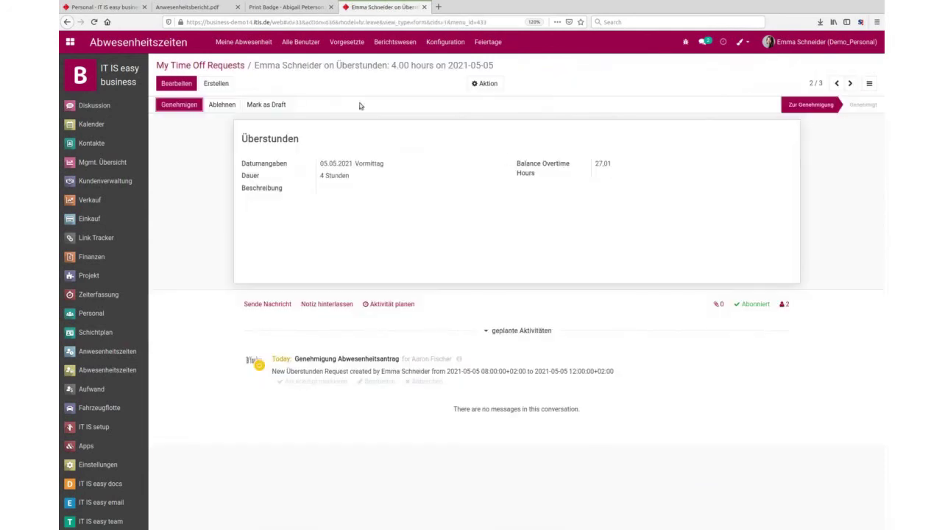
click(176, 111)
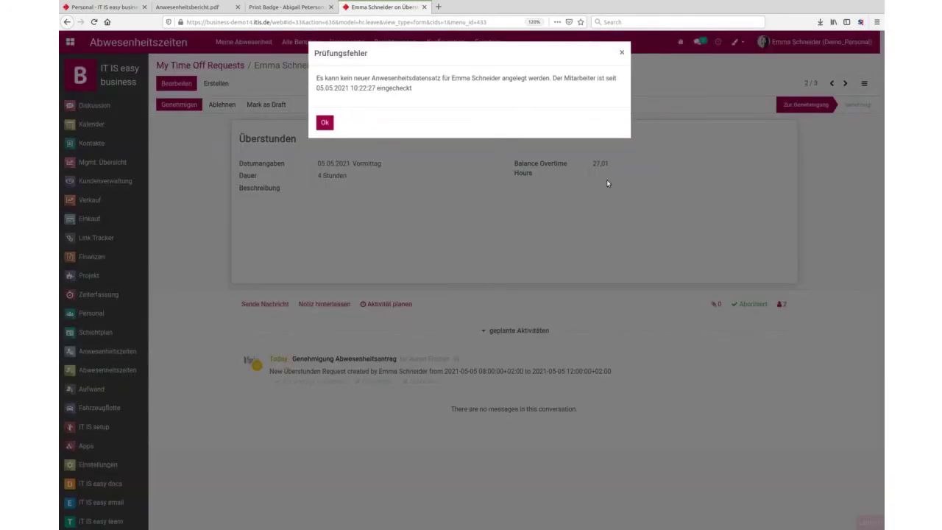
click(324, 122)
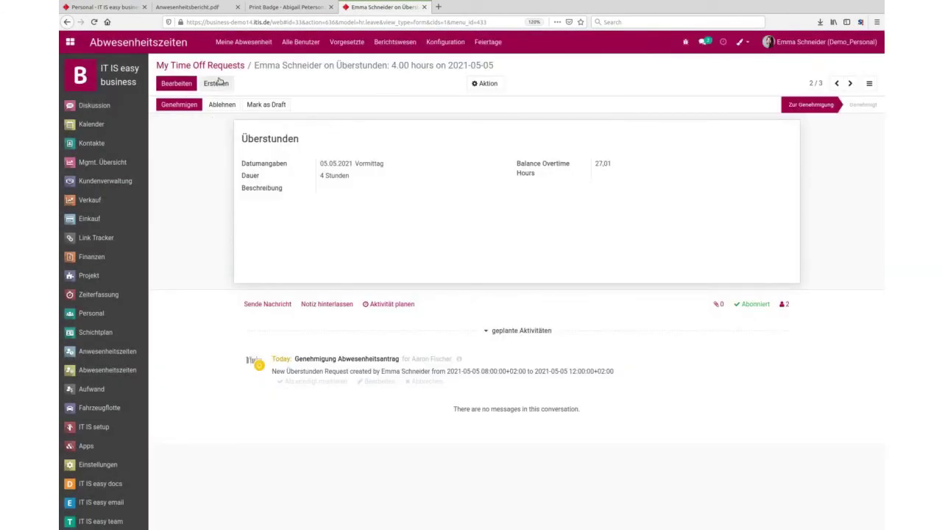
Set the Überstunden request's date to 12.05.2021 and save it.
click(177, 84)
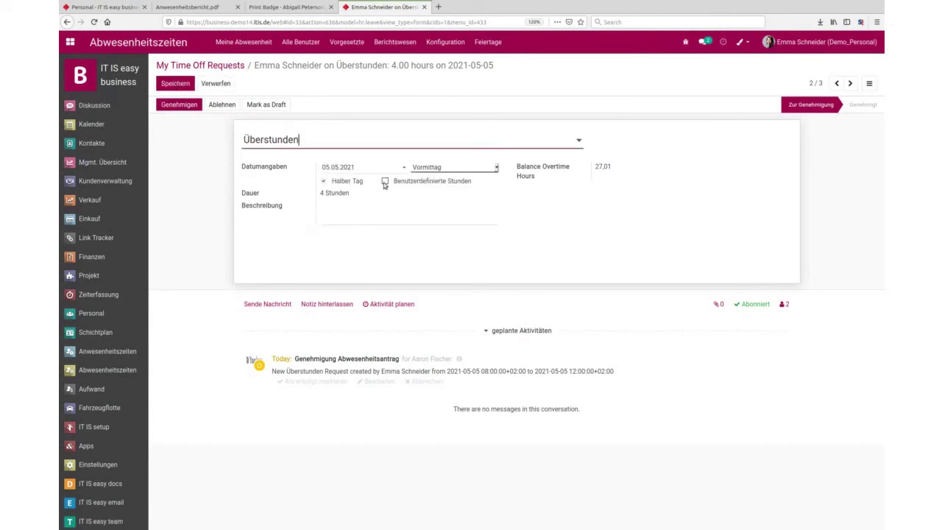
click(359, 168)
click(377, 241)
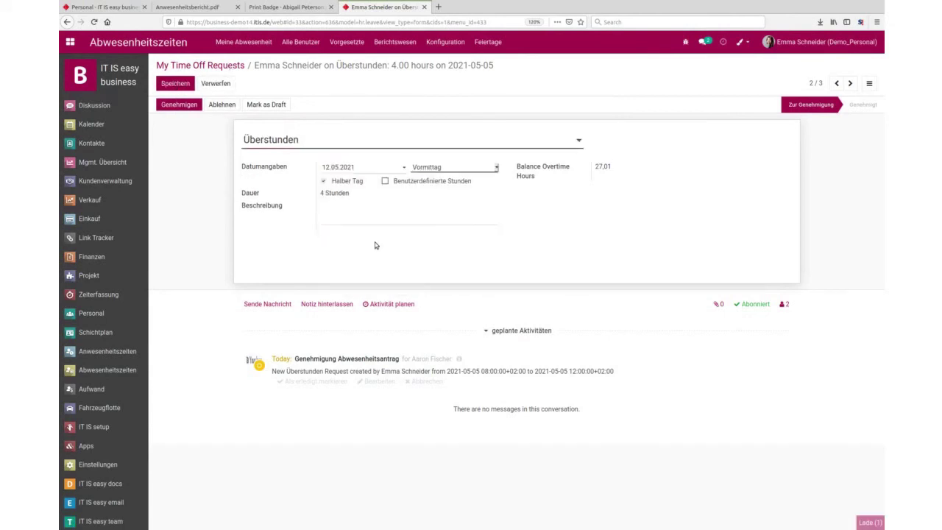
click(176, 84)
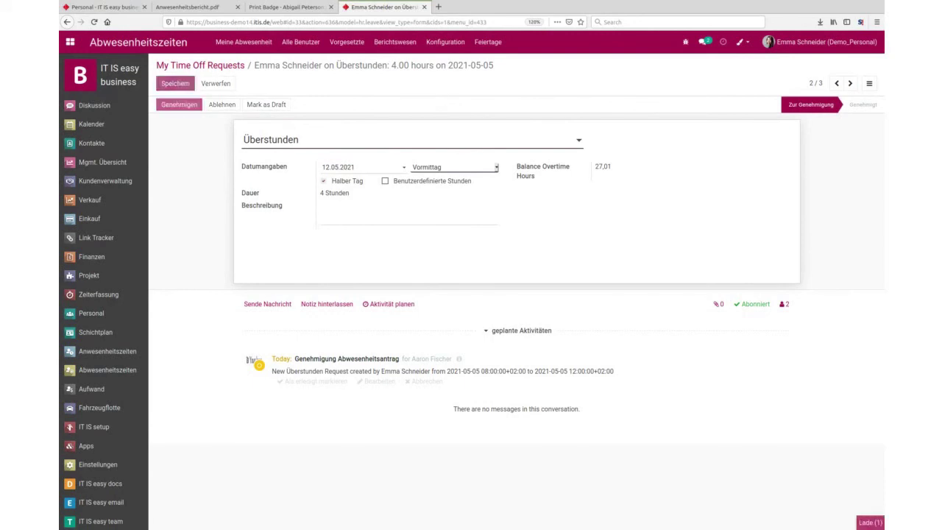
Approve the Überstunden request for 12.05.2021.
click(178, 105)
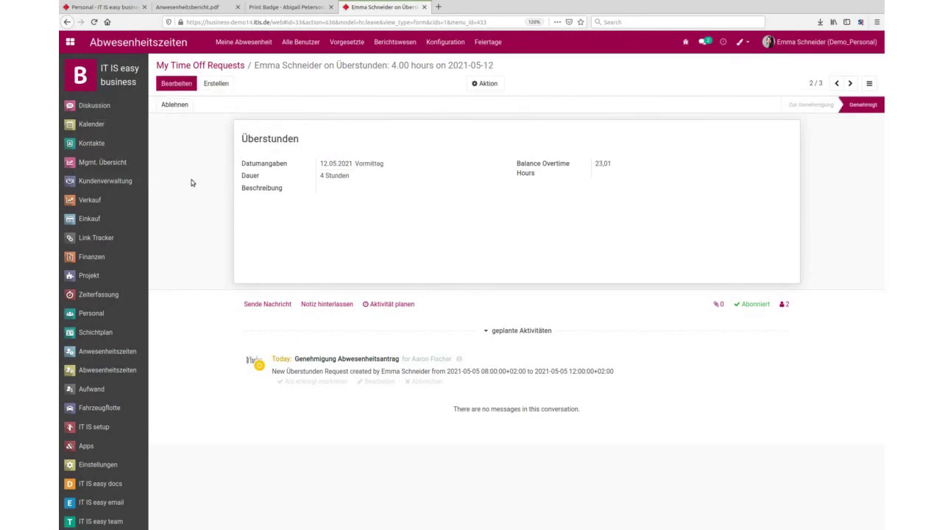
click(614, 165)
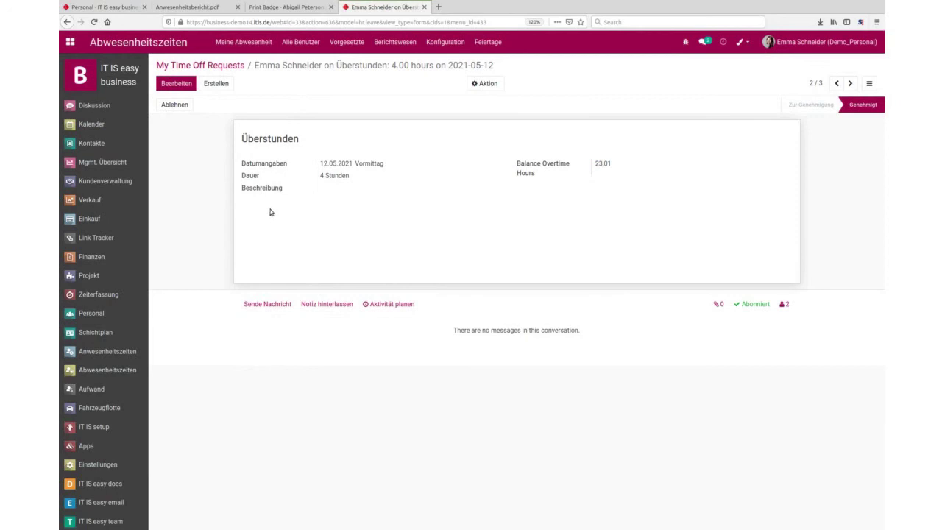
Return to the employee's personnel record, open their Überstunden entries, and sort them by Datum with the newest first.
click(117, 6)
click(637, 286)
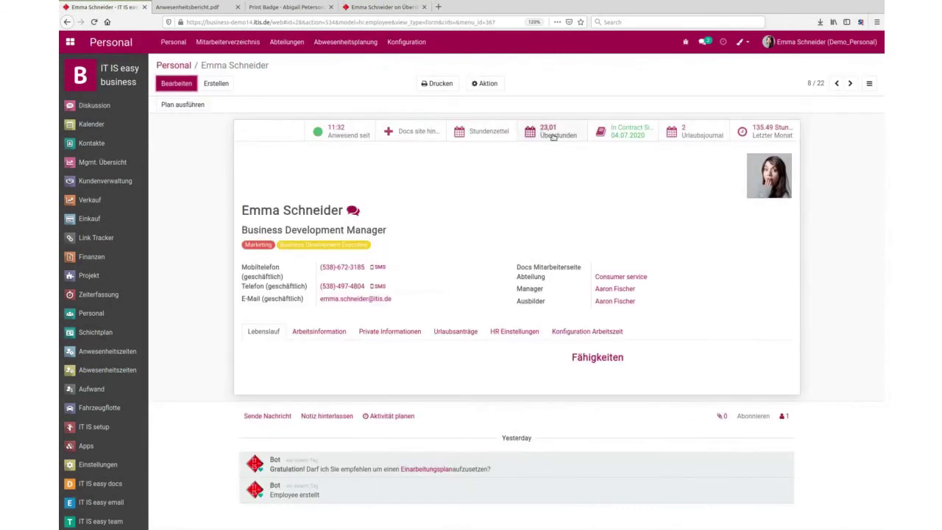
click(551, 137)
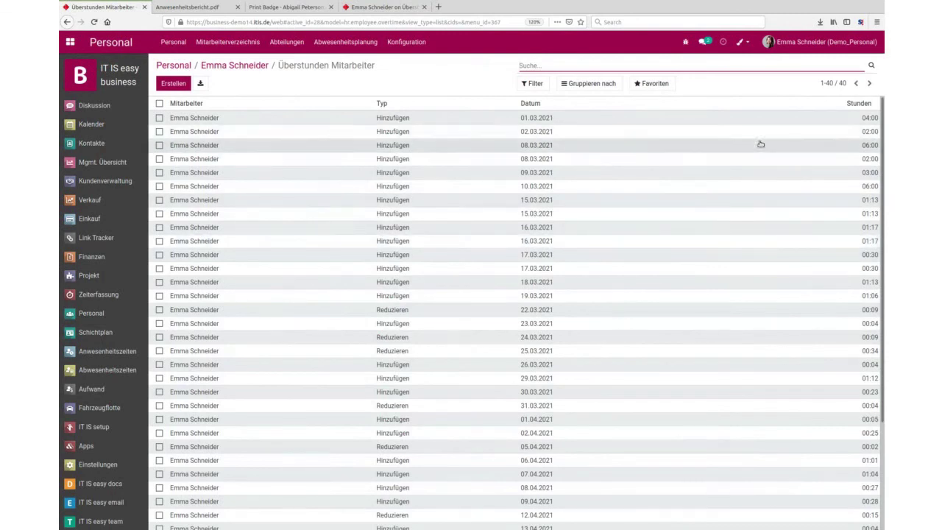
click(545, 106)
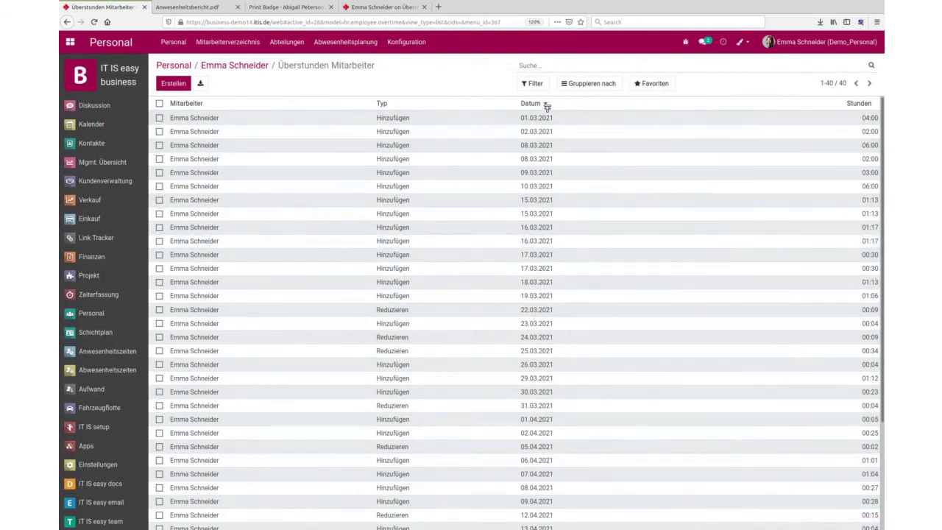
click(545, 105)
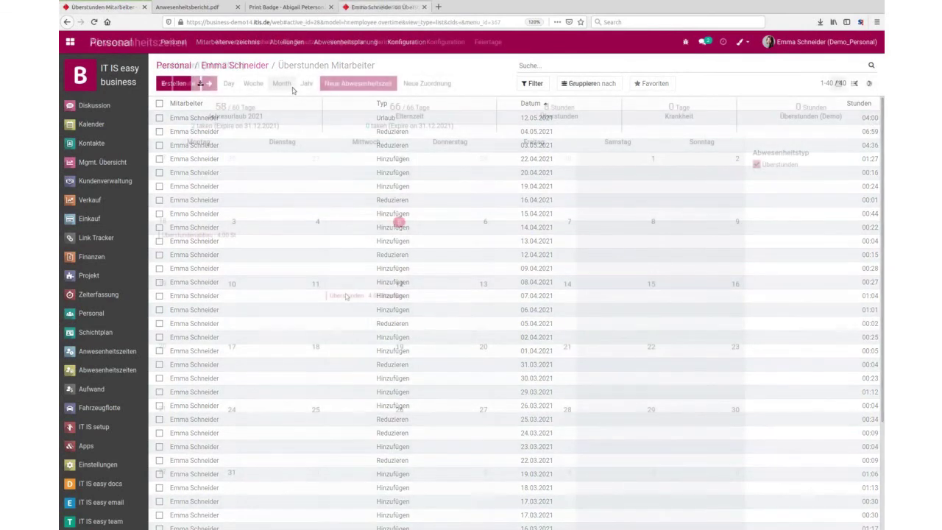
View the supervisors' Abwesenheitszeiten without the Meine Mitarbeiter filter, and open the Urlaubsansprüche overview.
click(343, 43)
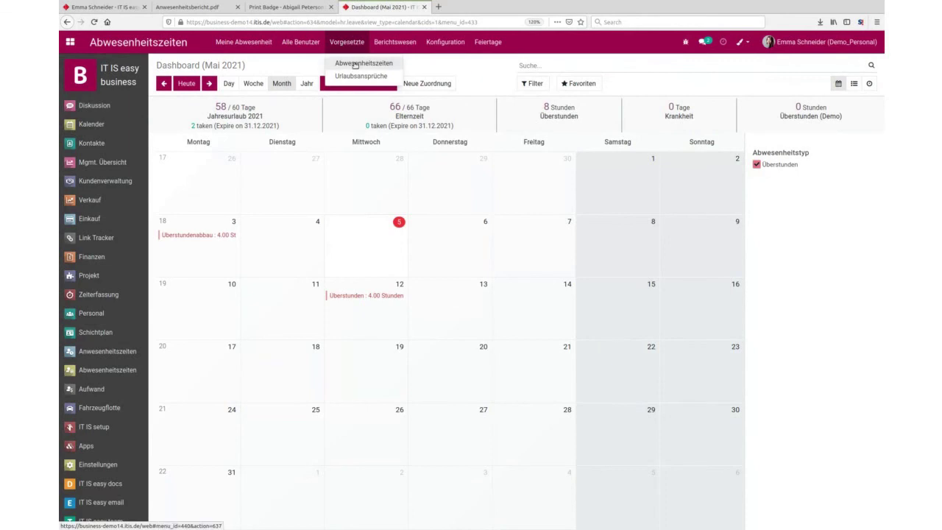
click(355, 66)
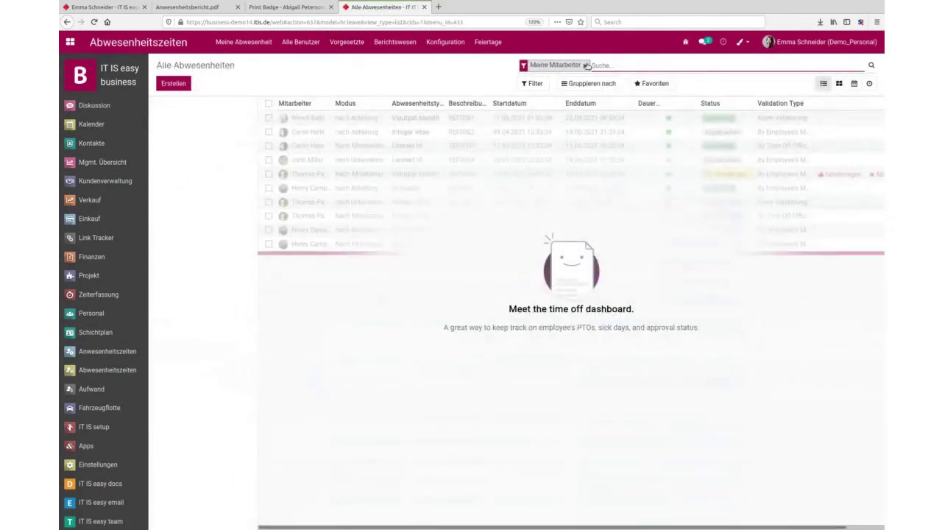
click(585, 65)
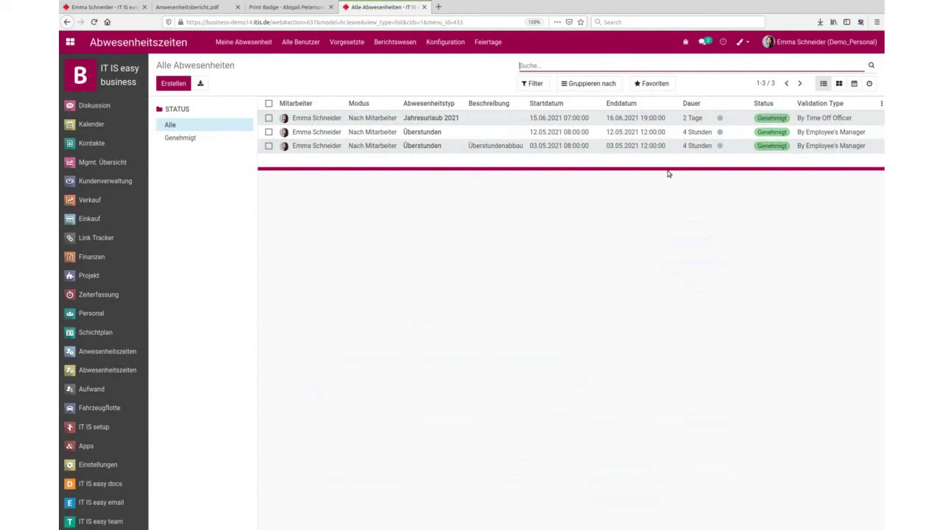
click(360, 46)
click(357, 76)
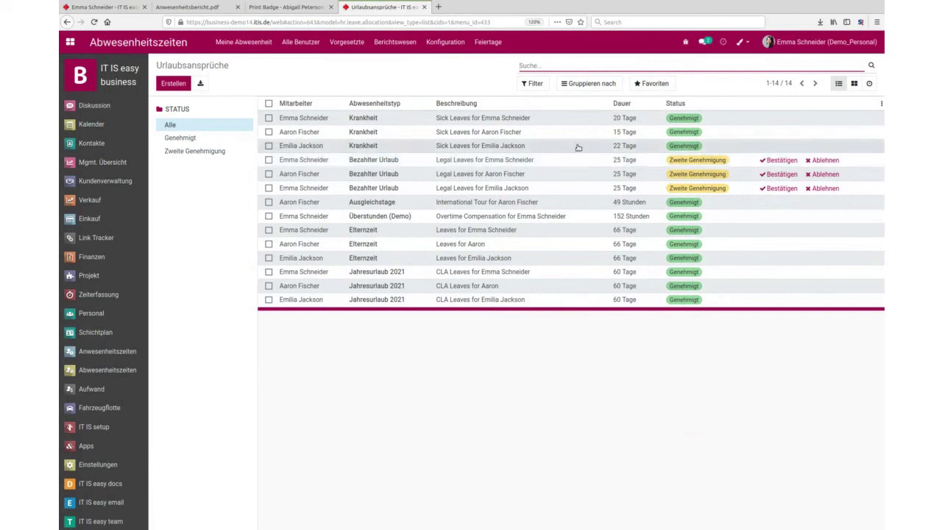
View the Abwesenheitsanalyse by Abwesenheitstyp, and open the analysis by Mitarbeiter as a pivot table.
click(405, 45)
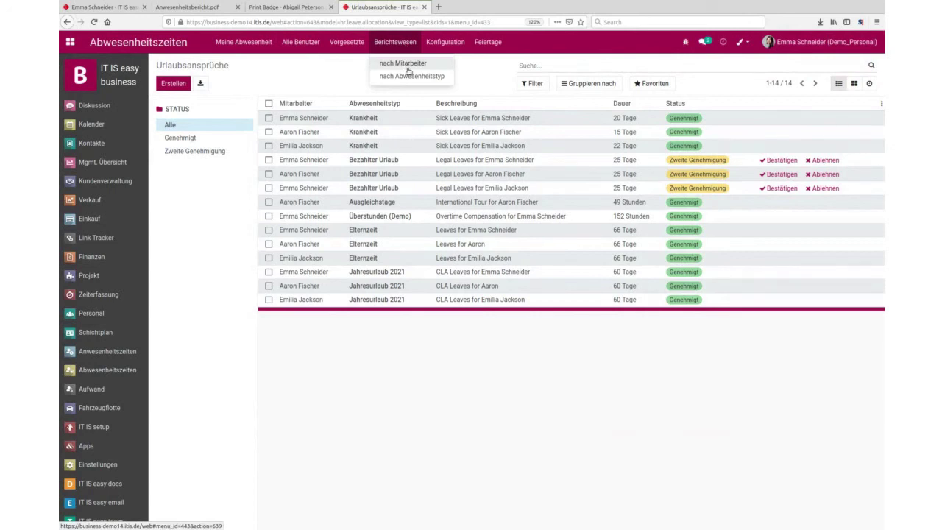
click(409, 75)
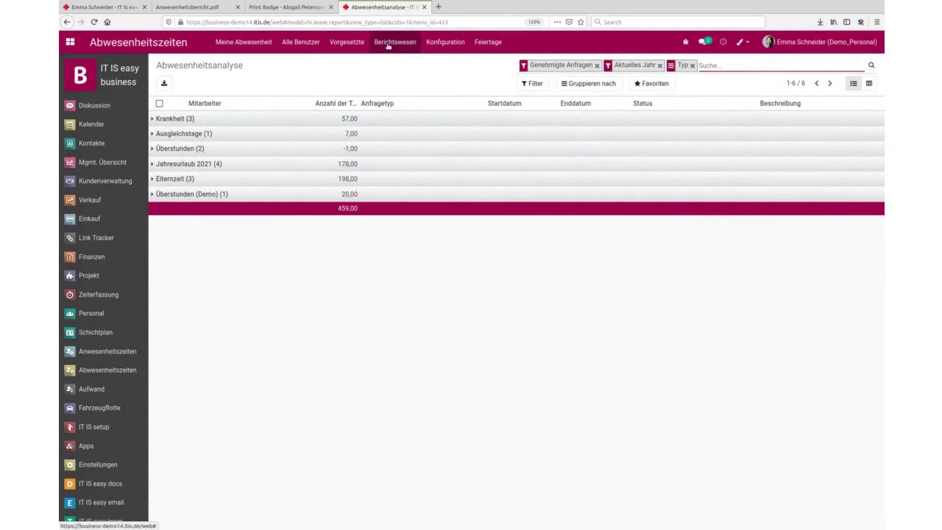
click(387, 45)
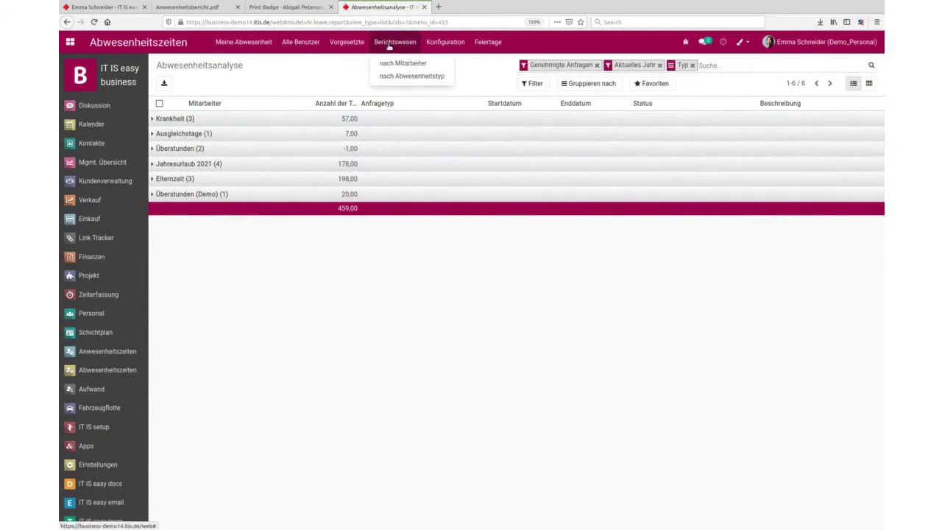
click(393, 64)
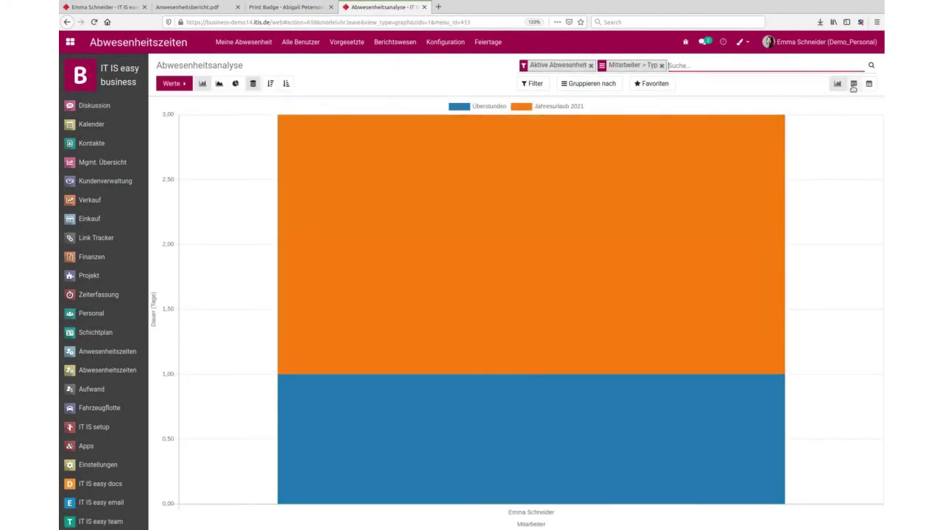
click(853, 84)
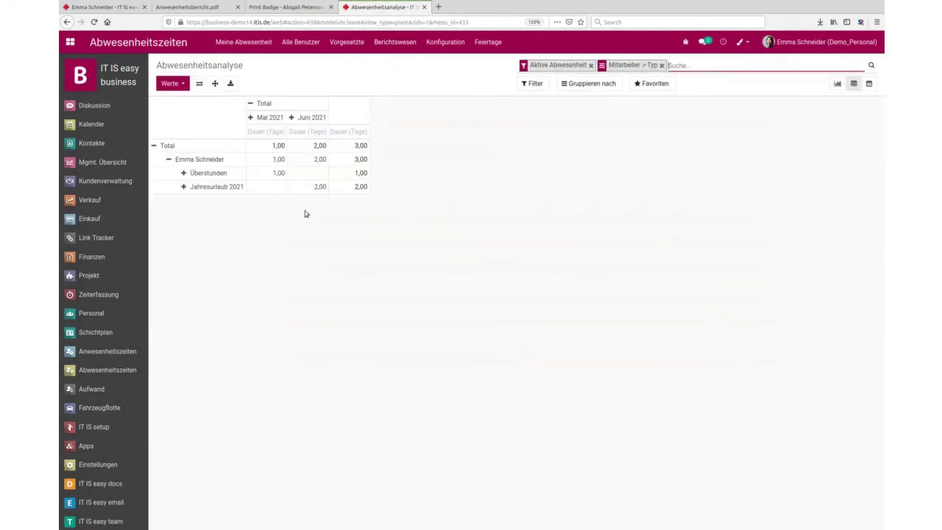